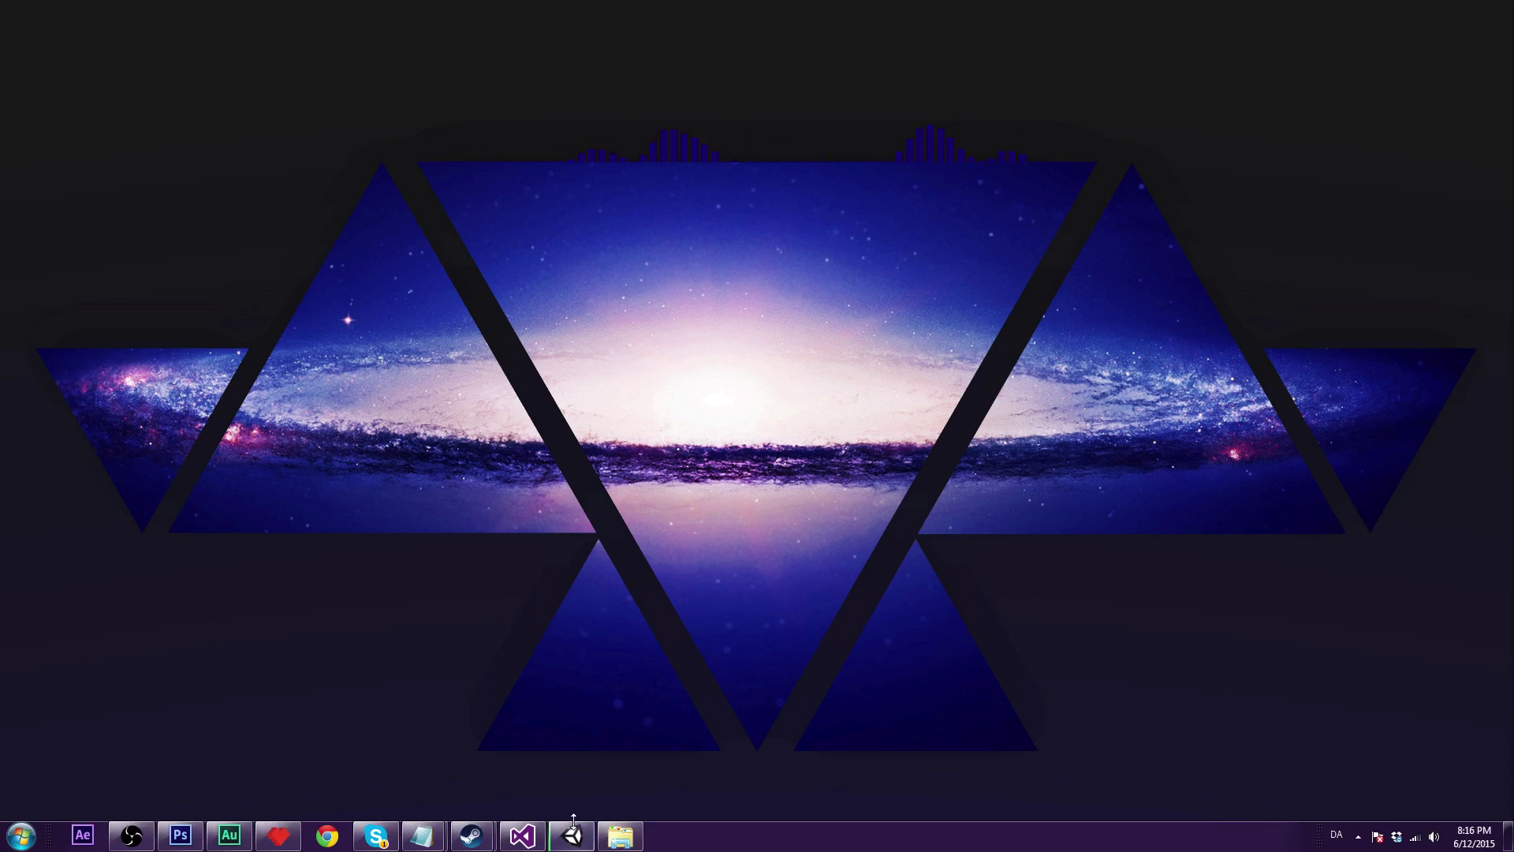
Widen the Hierarchy panel, frame the level in the Scene view and select the PauseUI canvas
{"action": "left_click", "coordinate": [575, 834]}
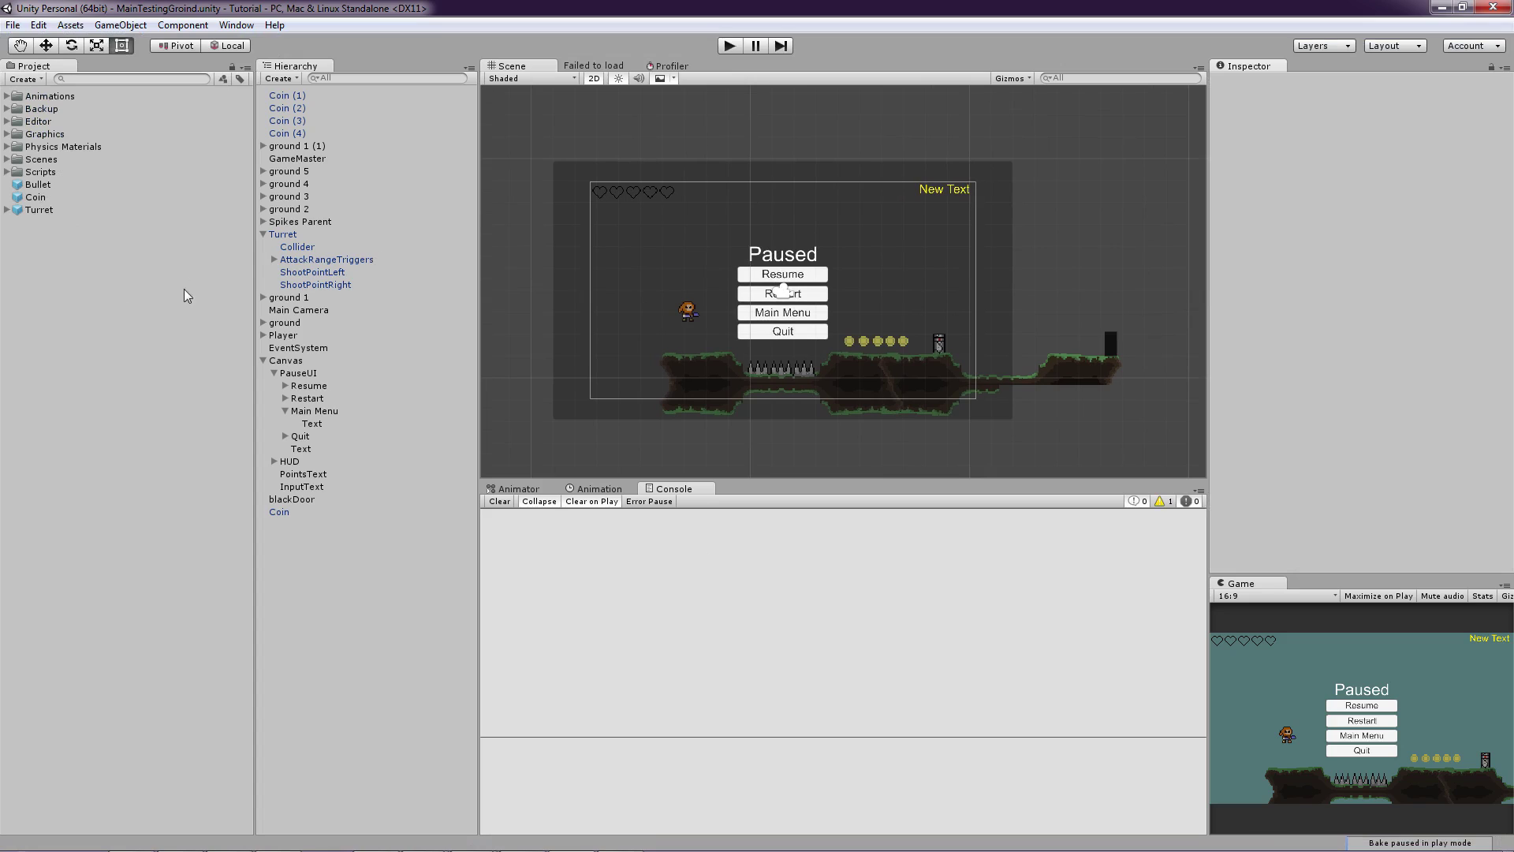
{"action": "left_click_drag", "start_coordinate": [256, 272], "coordinate": [96, 274]}
{"action": "scroll", "coordinate": [645, 234], "scroll_direction": "down", "scroll_amount": 5}
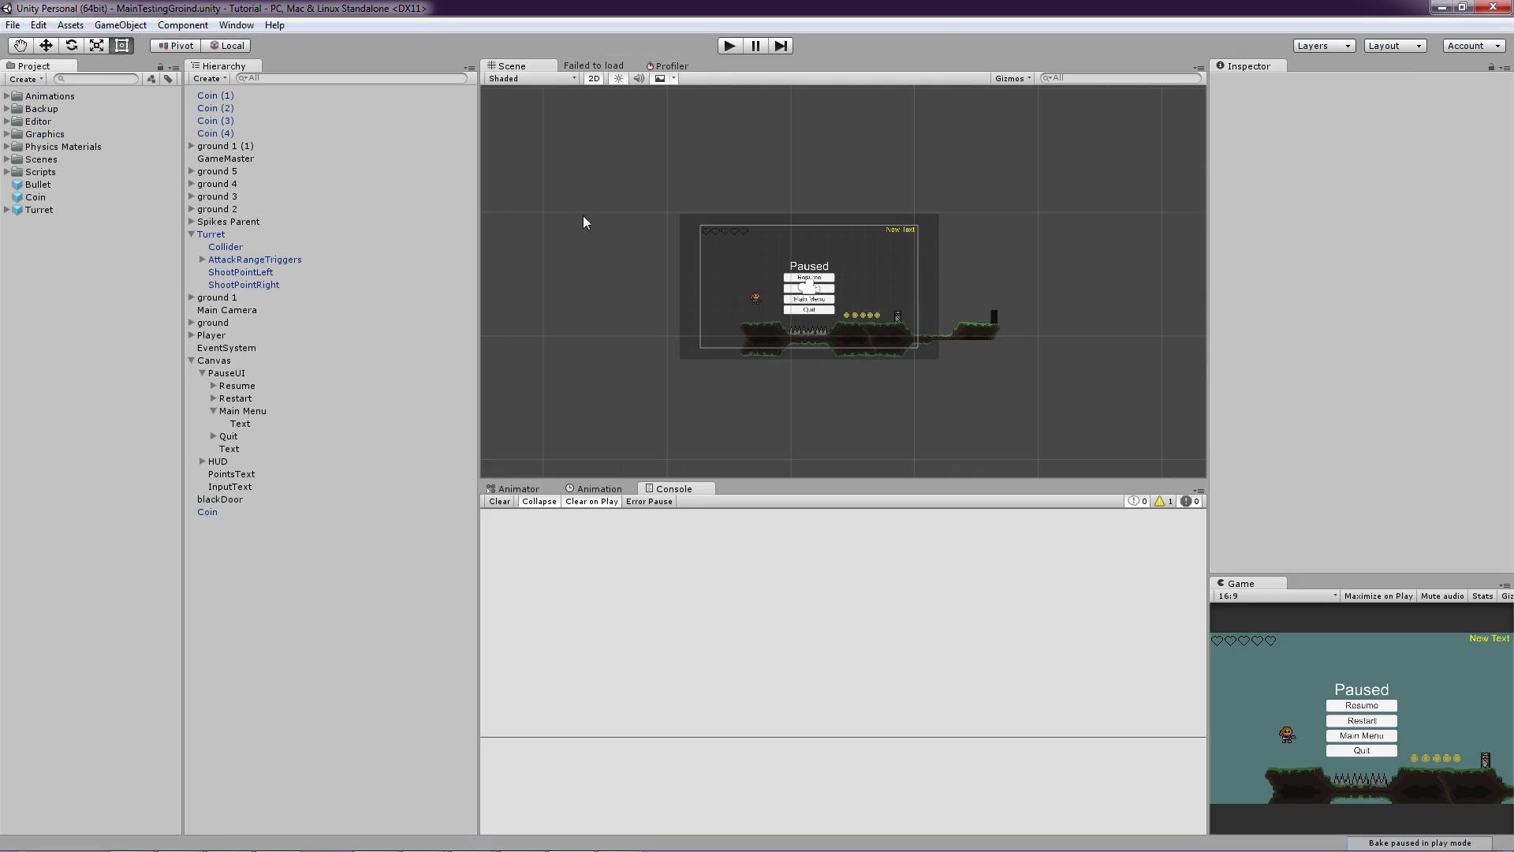
{"action": "scroll", "coordinate": [714, 259], "scroll_direction": "up", "scroll_amount": 5}
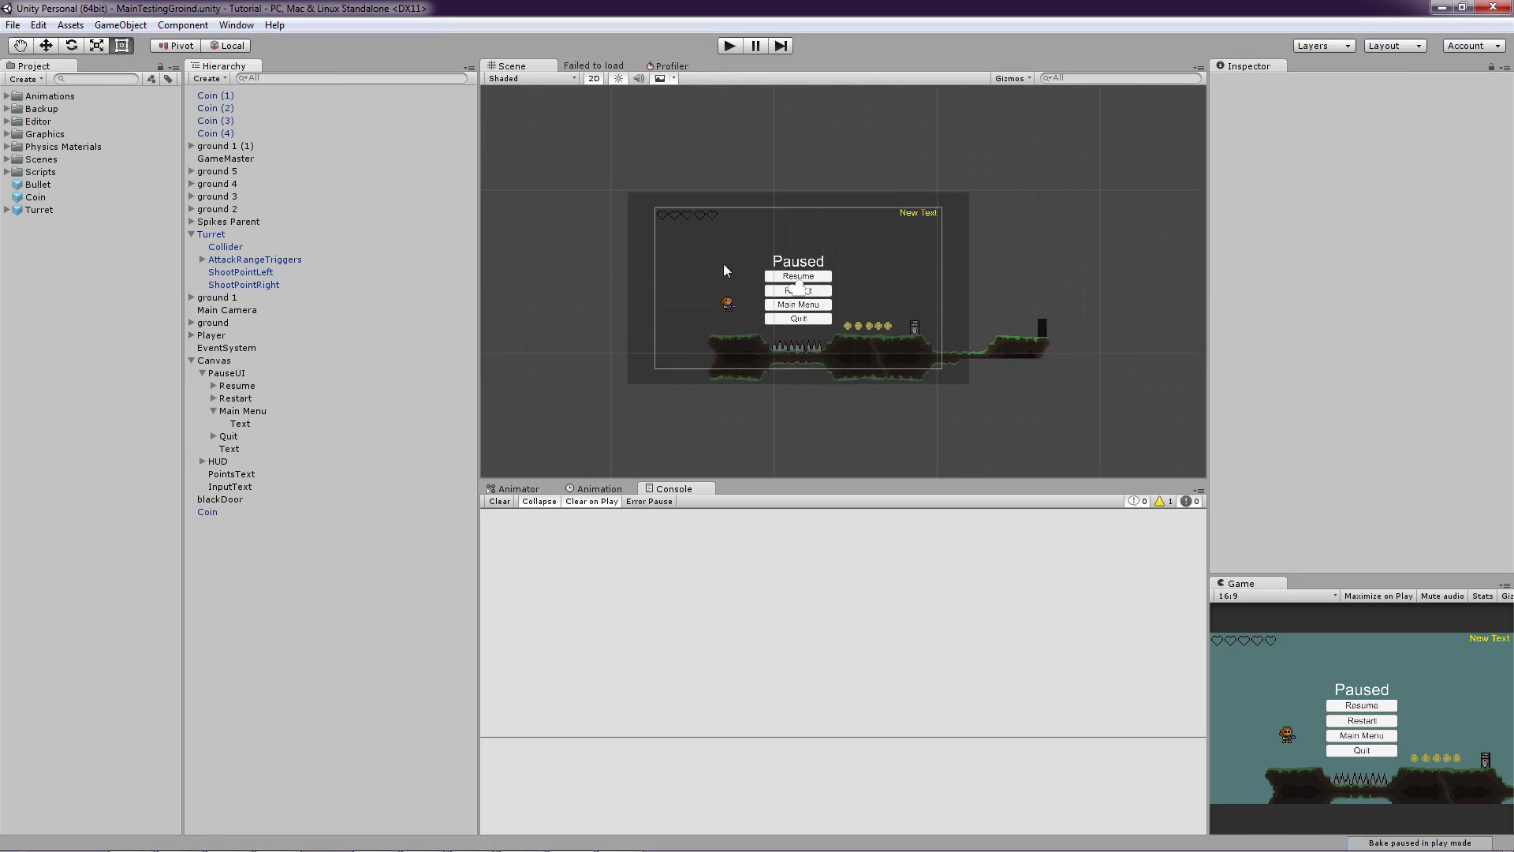
{"action": "scroll", "coordinate": [743, 288], "scroll_direction": "up", "scroll_amount": 4}
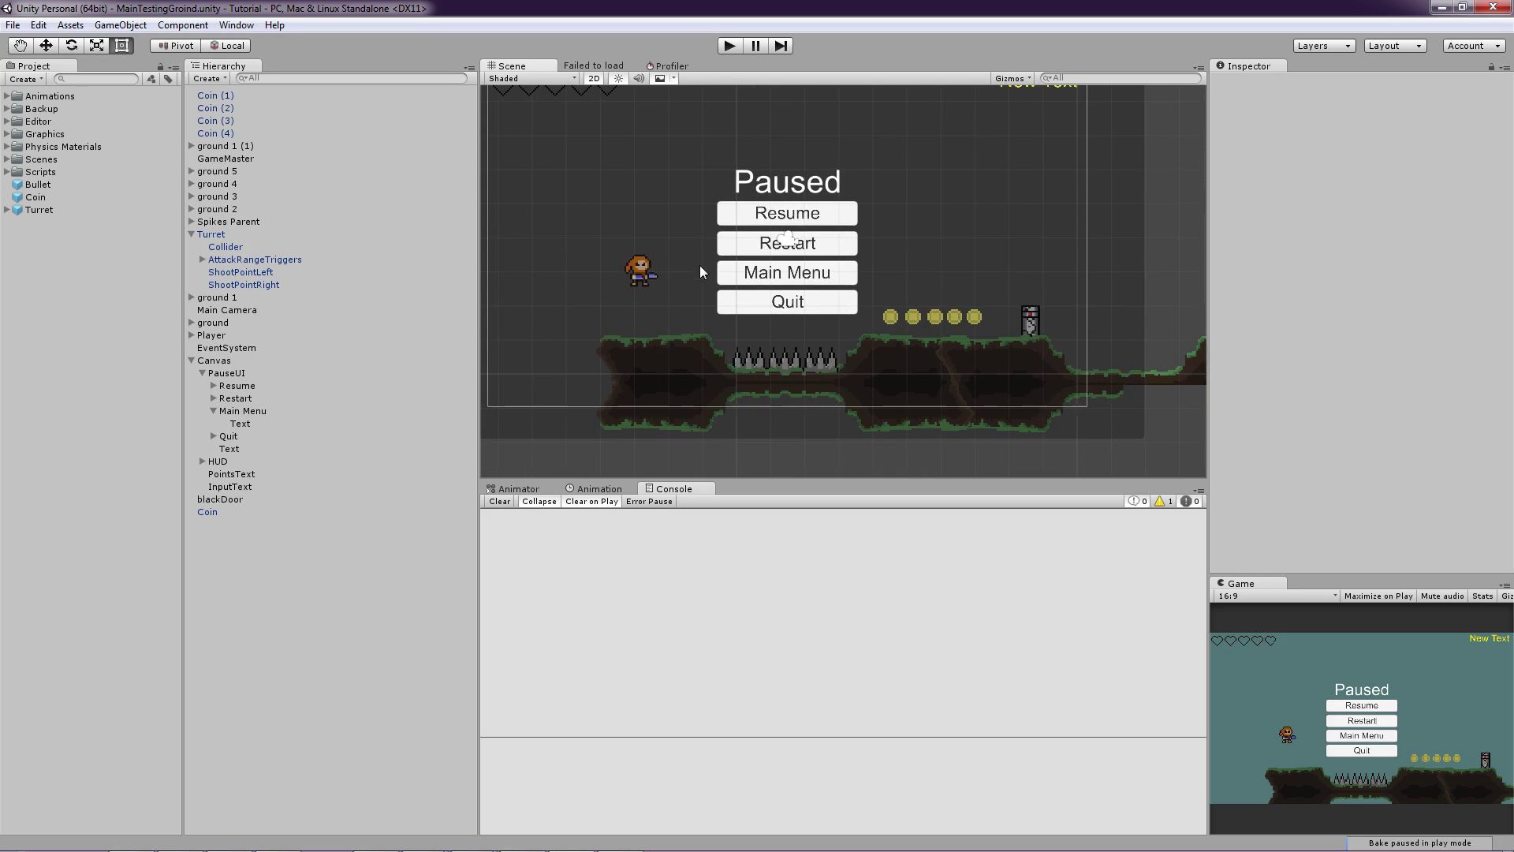
{"action": "middle_click_drag", "start_coordinate": [764, 372], "coordinate": [797, 332]}
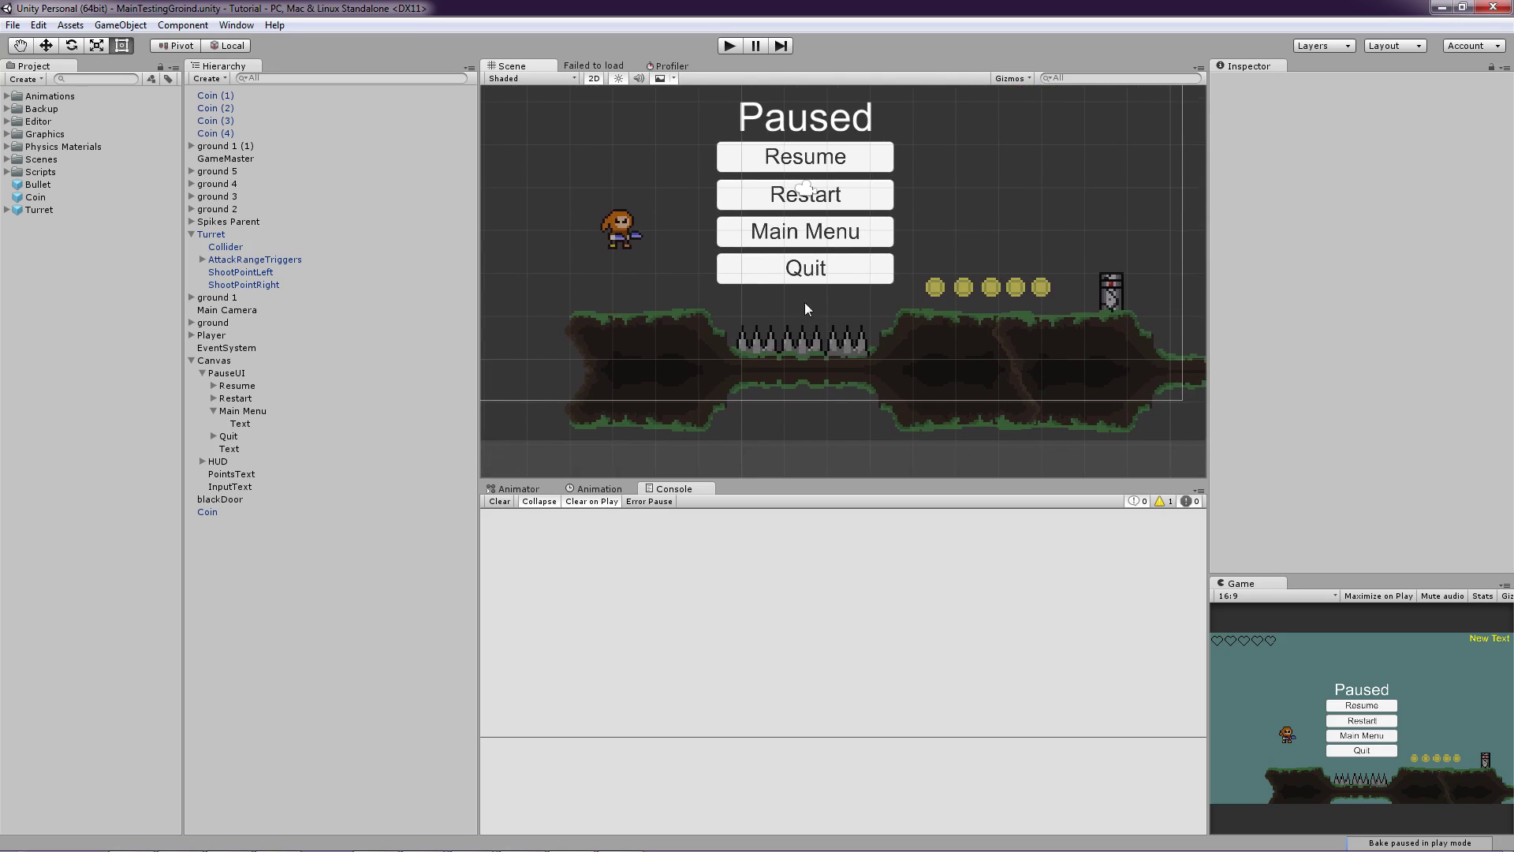
{"action": "left_click", "coordinate": [786, 343]}
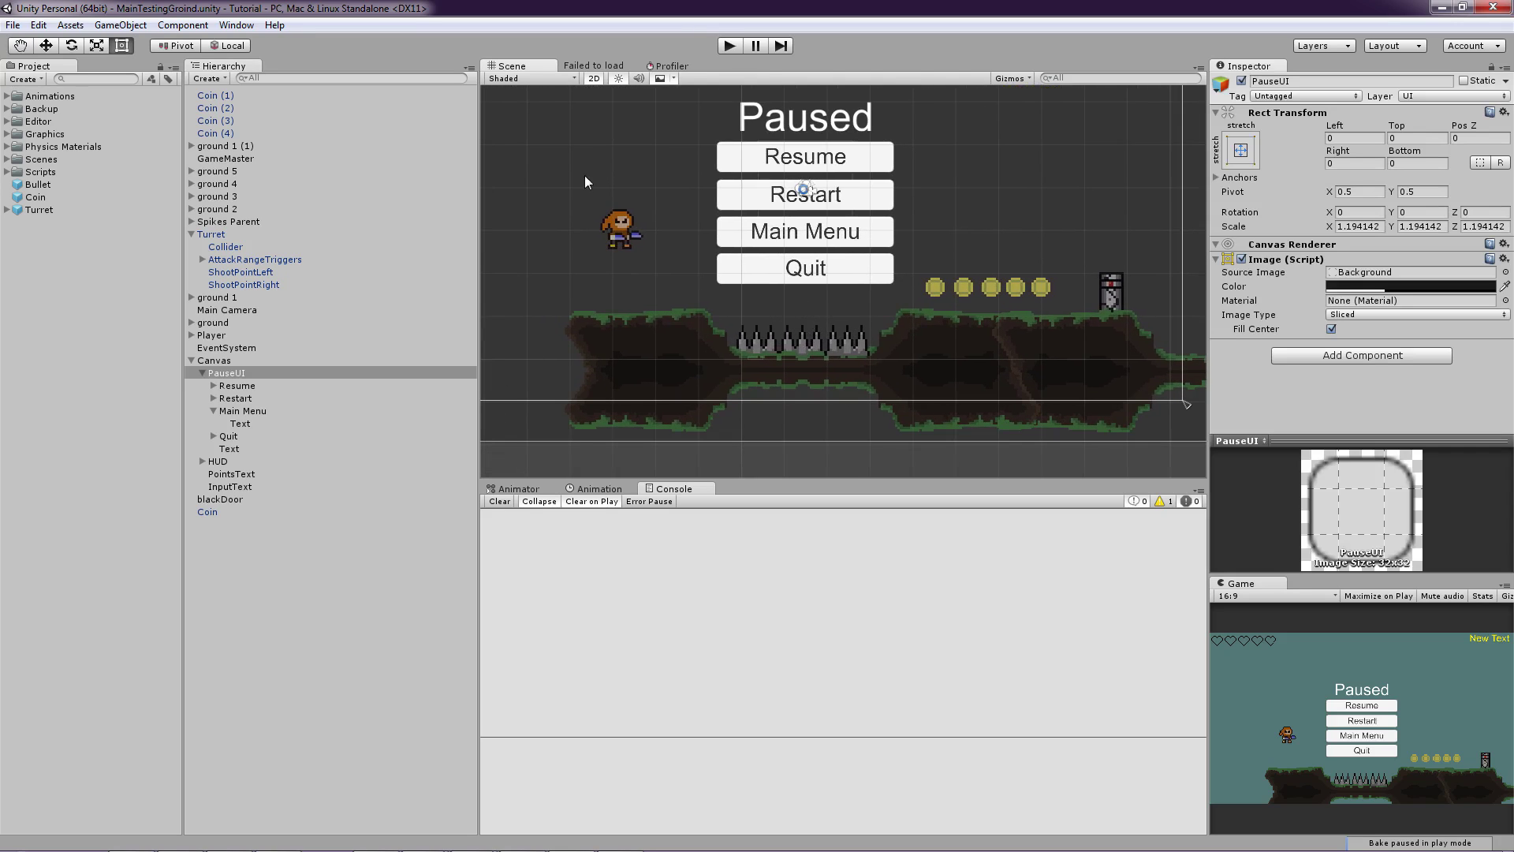
Play-test the level, running and jumping the character onto the spikes
{"action": "left_click", "coordinate": [730, 45]}
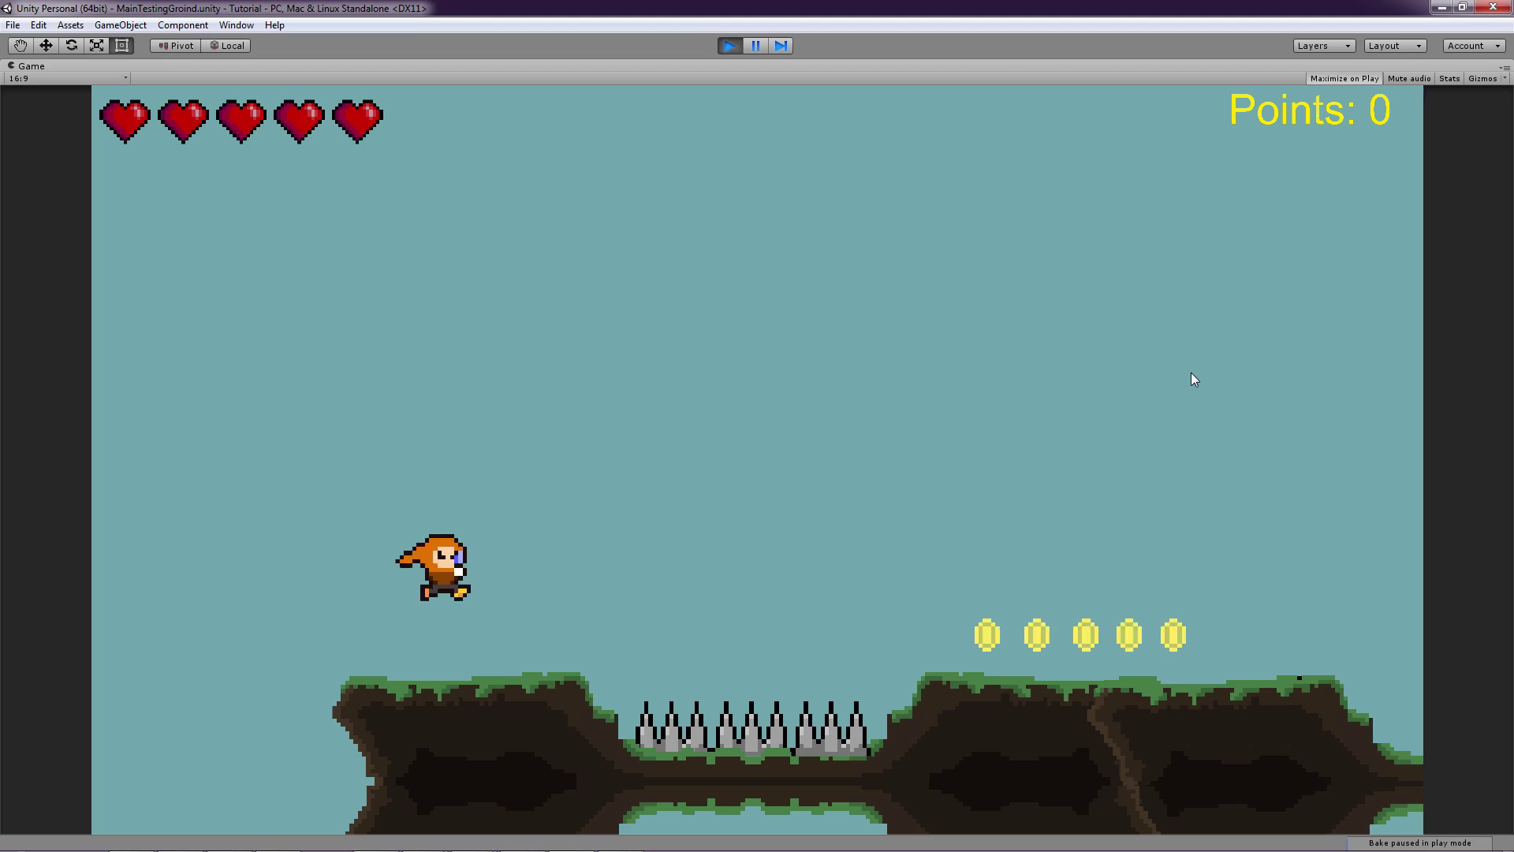
{"action": "key", "text": "Right"}
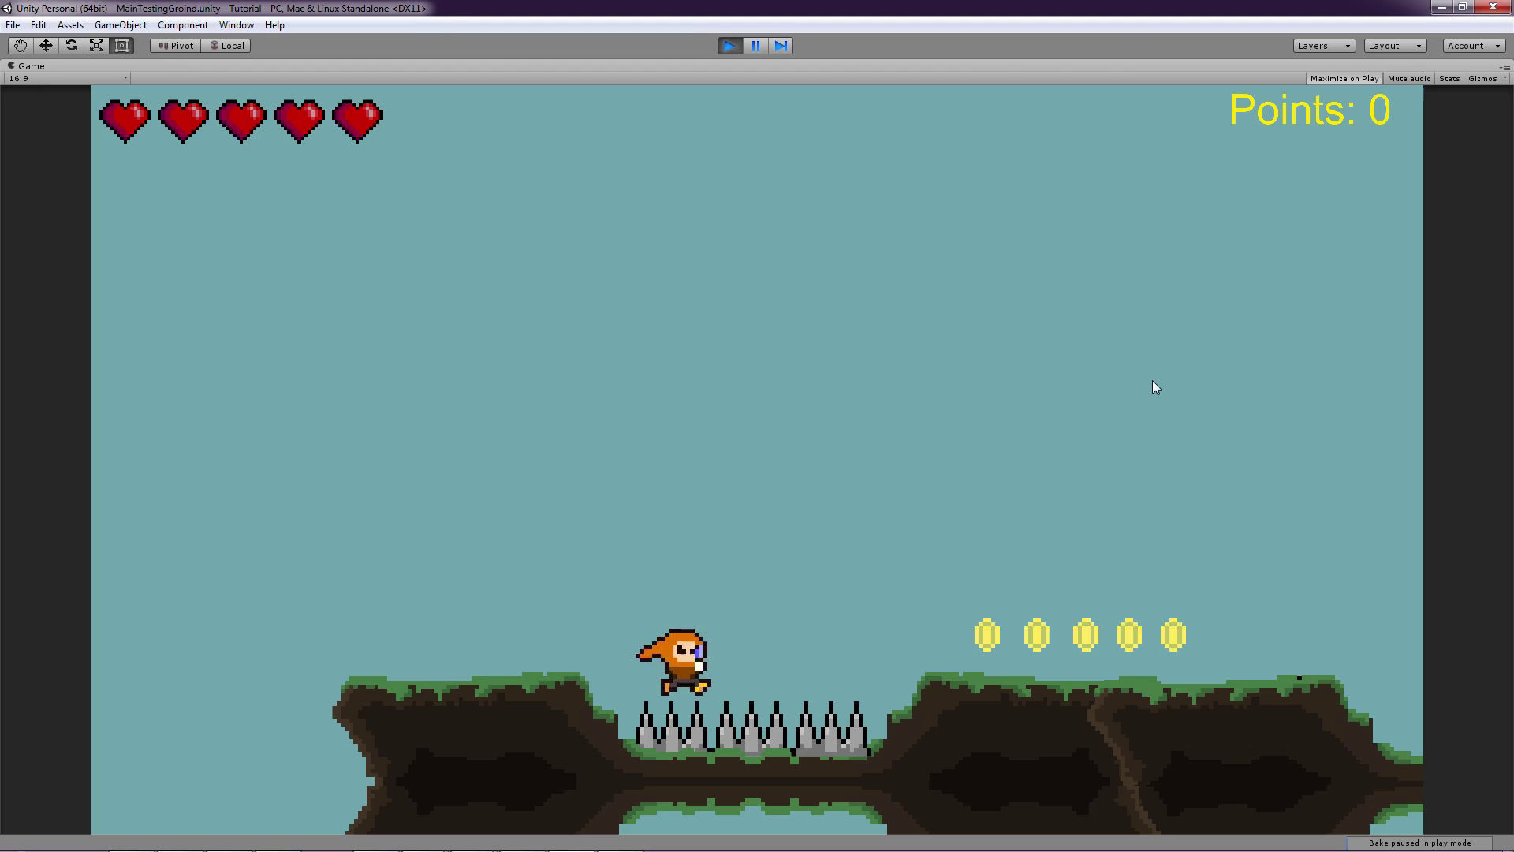
{"action": "key", "text": "space"}
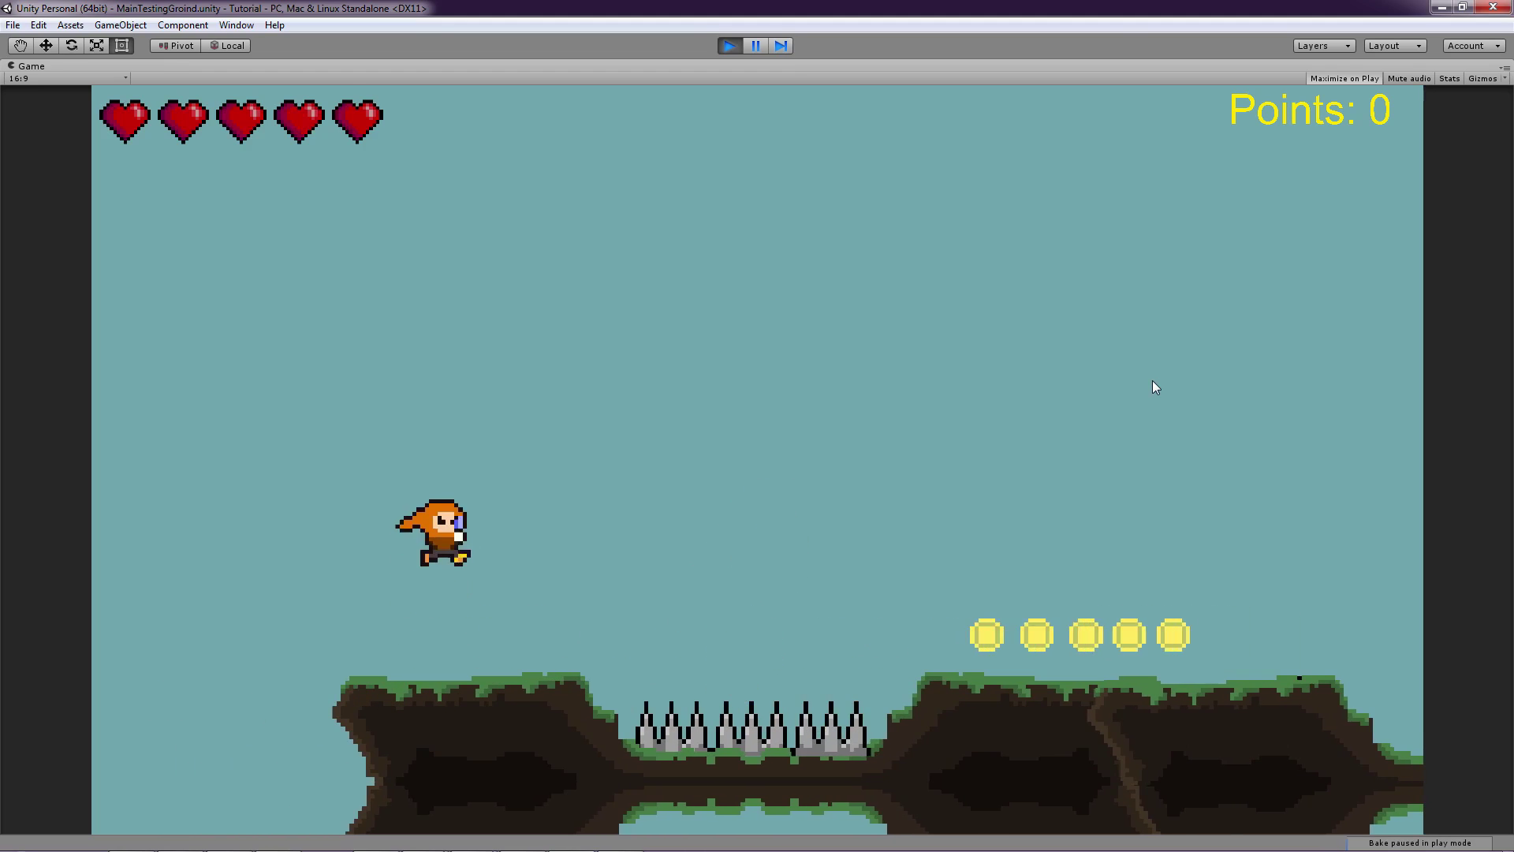
{"action": "key", "text": "Right"}
{"action": "key", "text": "space"}
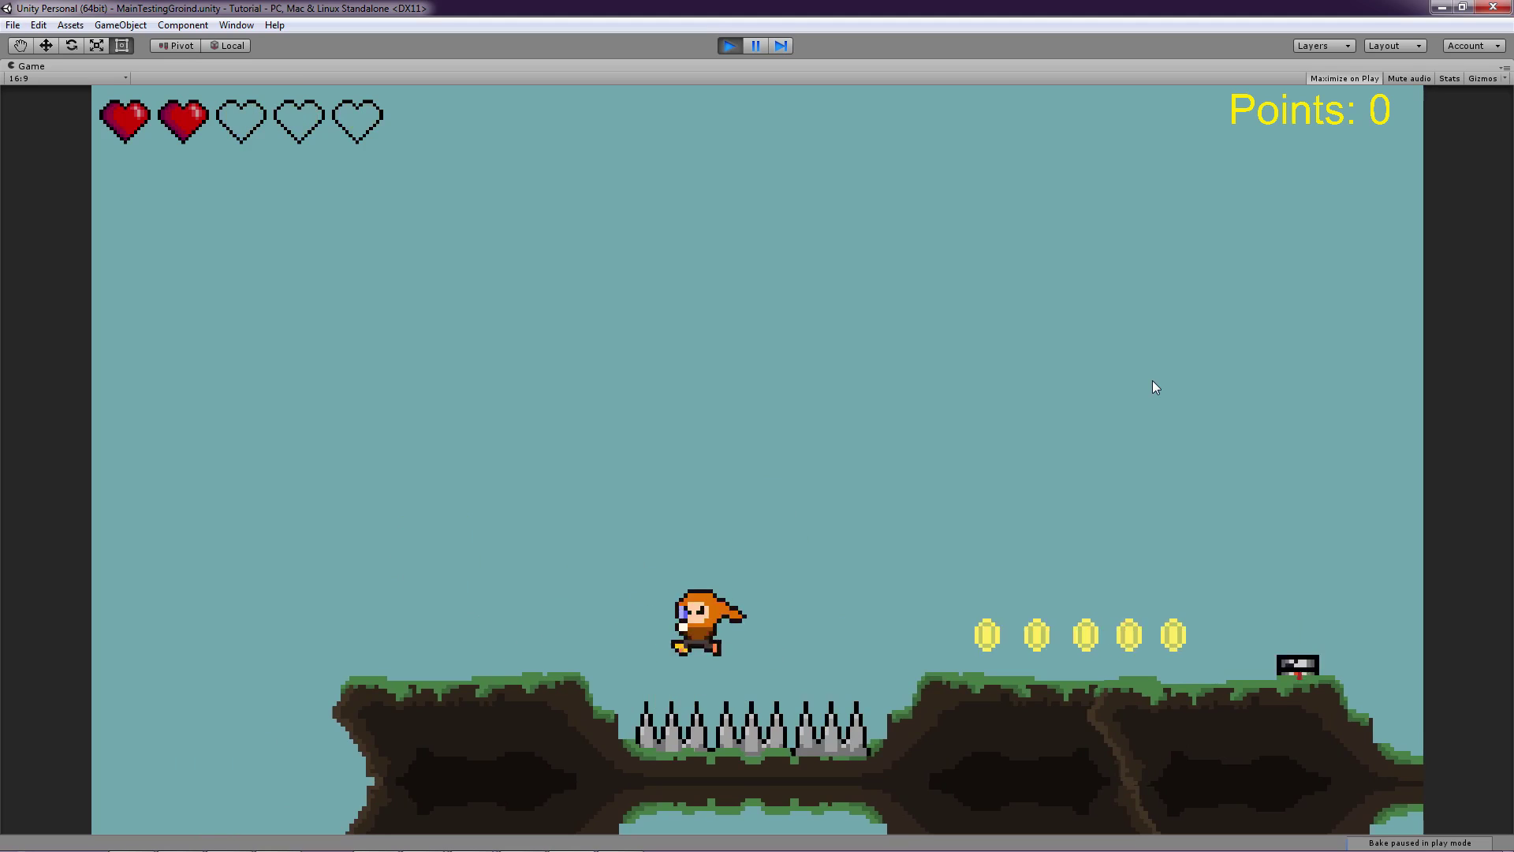
{"action": "key", "text": "Right"}
{"action": "key", "text": "space"}
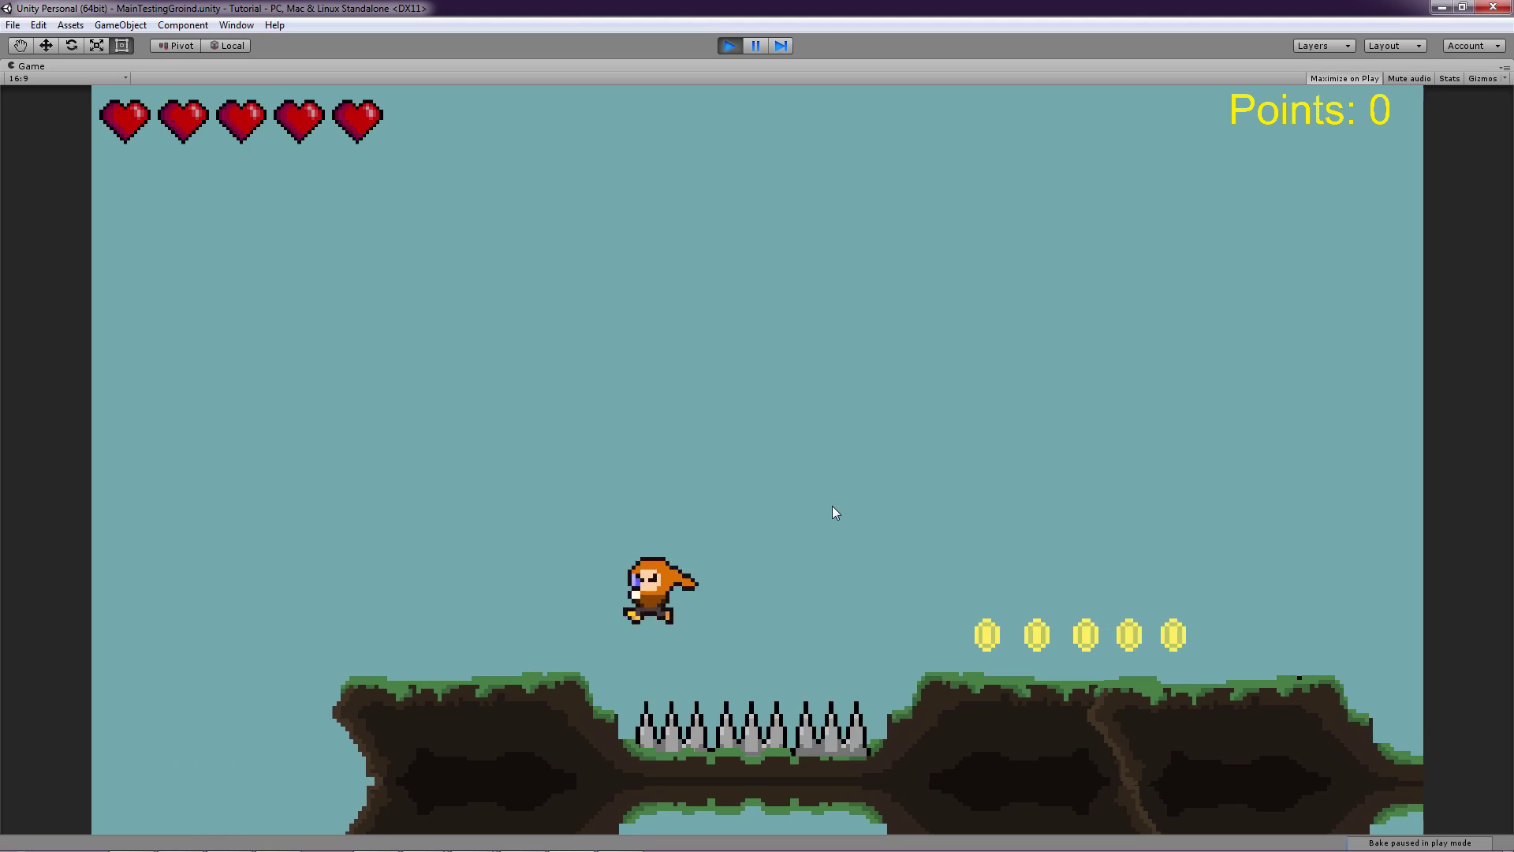
Stop the game and switch to Player.cs in Visual Studio
{"action": "left_click", "coordinate": [729, 46]}
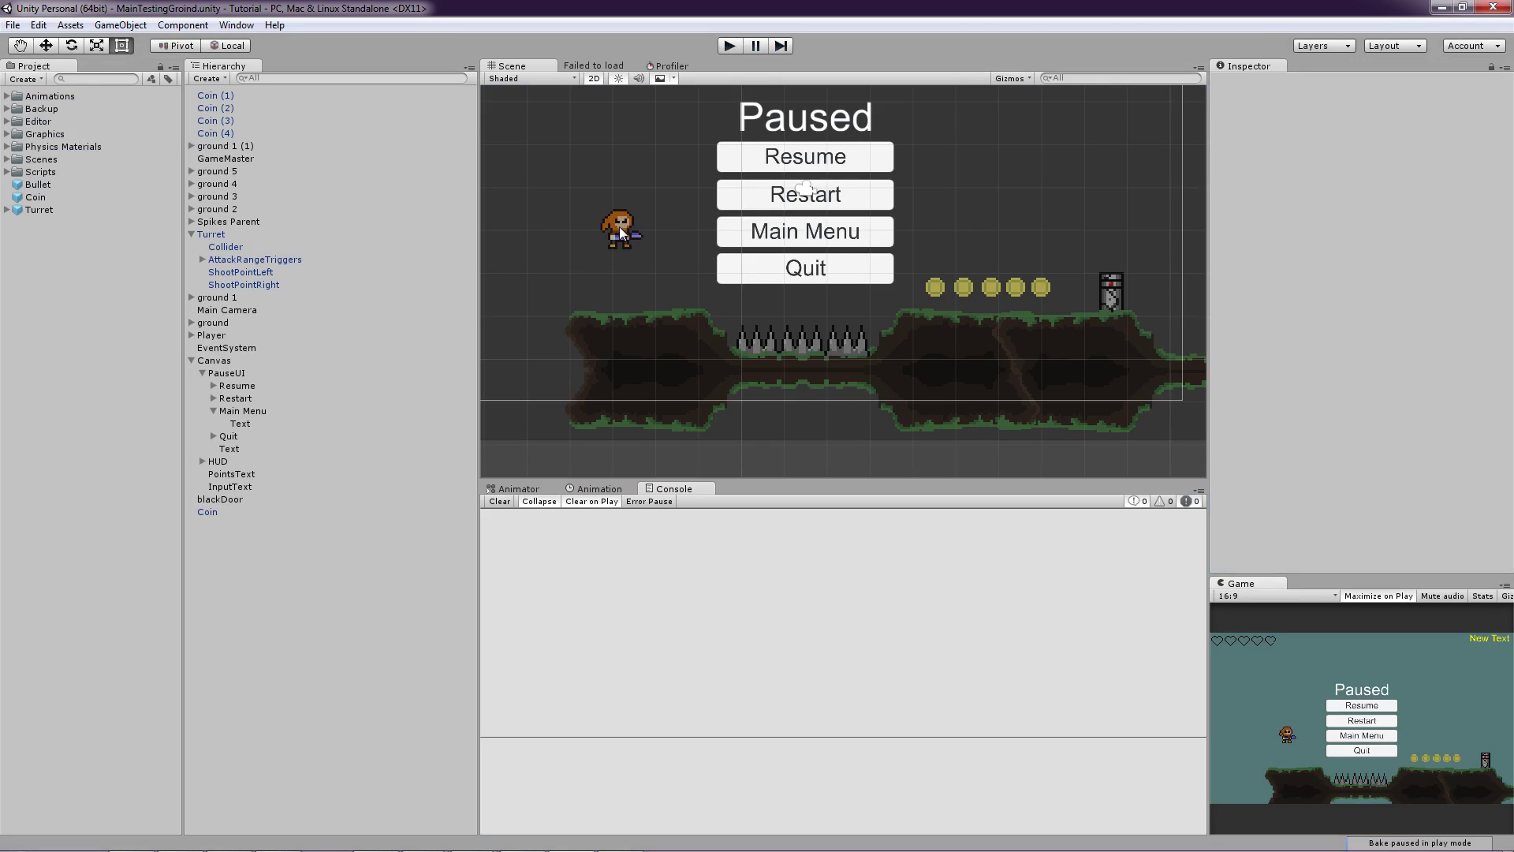
{"action": "mouse_move", "coordinate": [390, 804]}
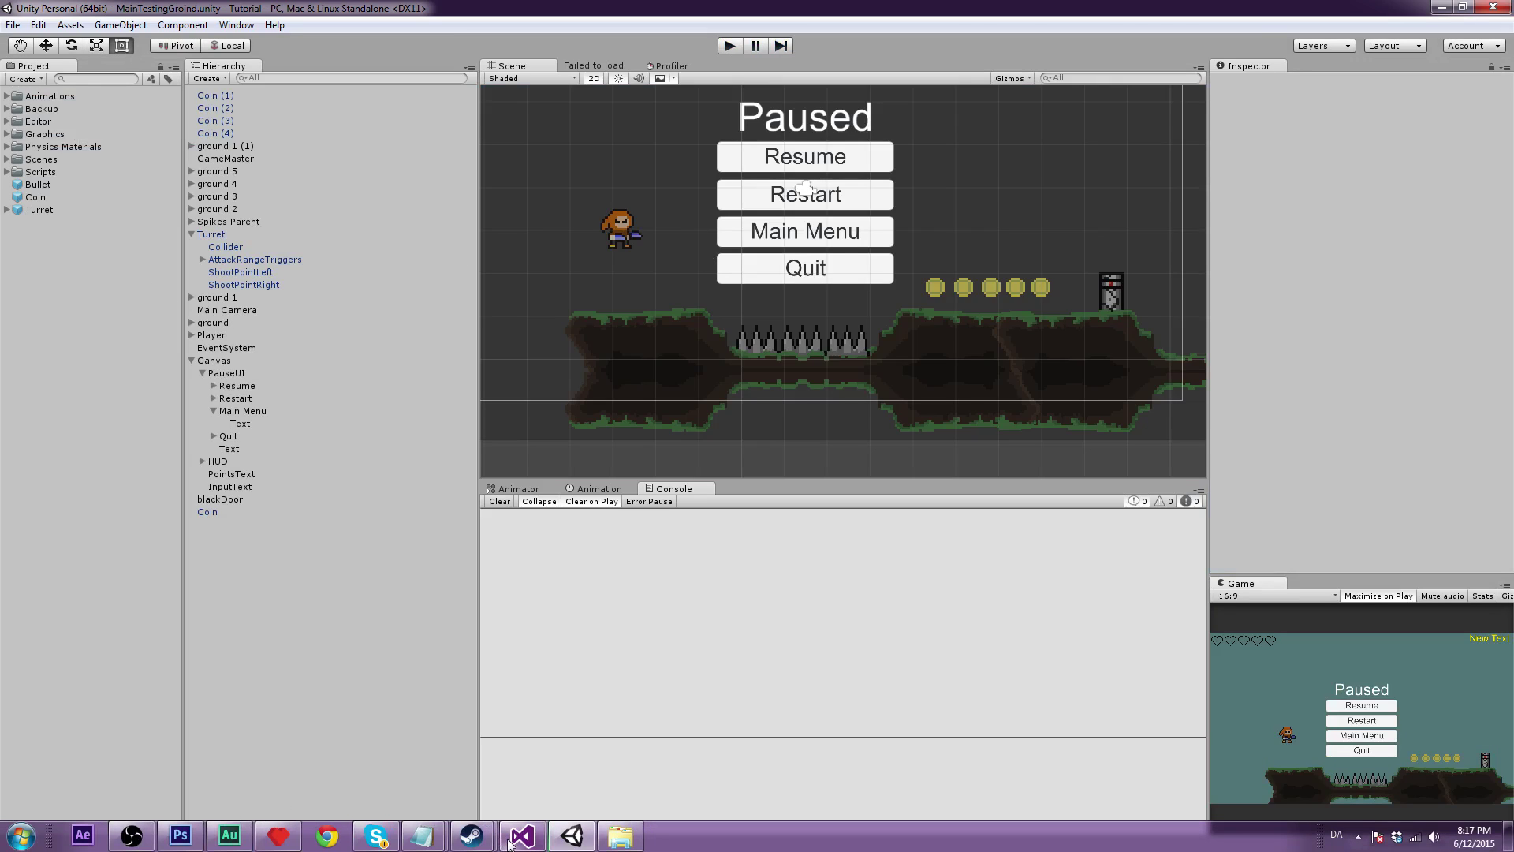
{"action": "mouse_move", "coordinate": [522, 835]}
{"action": "left_click", "coordinate": [485, 779]}
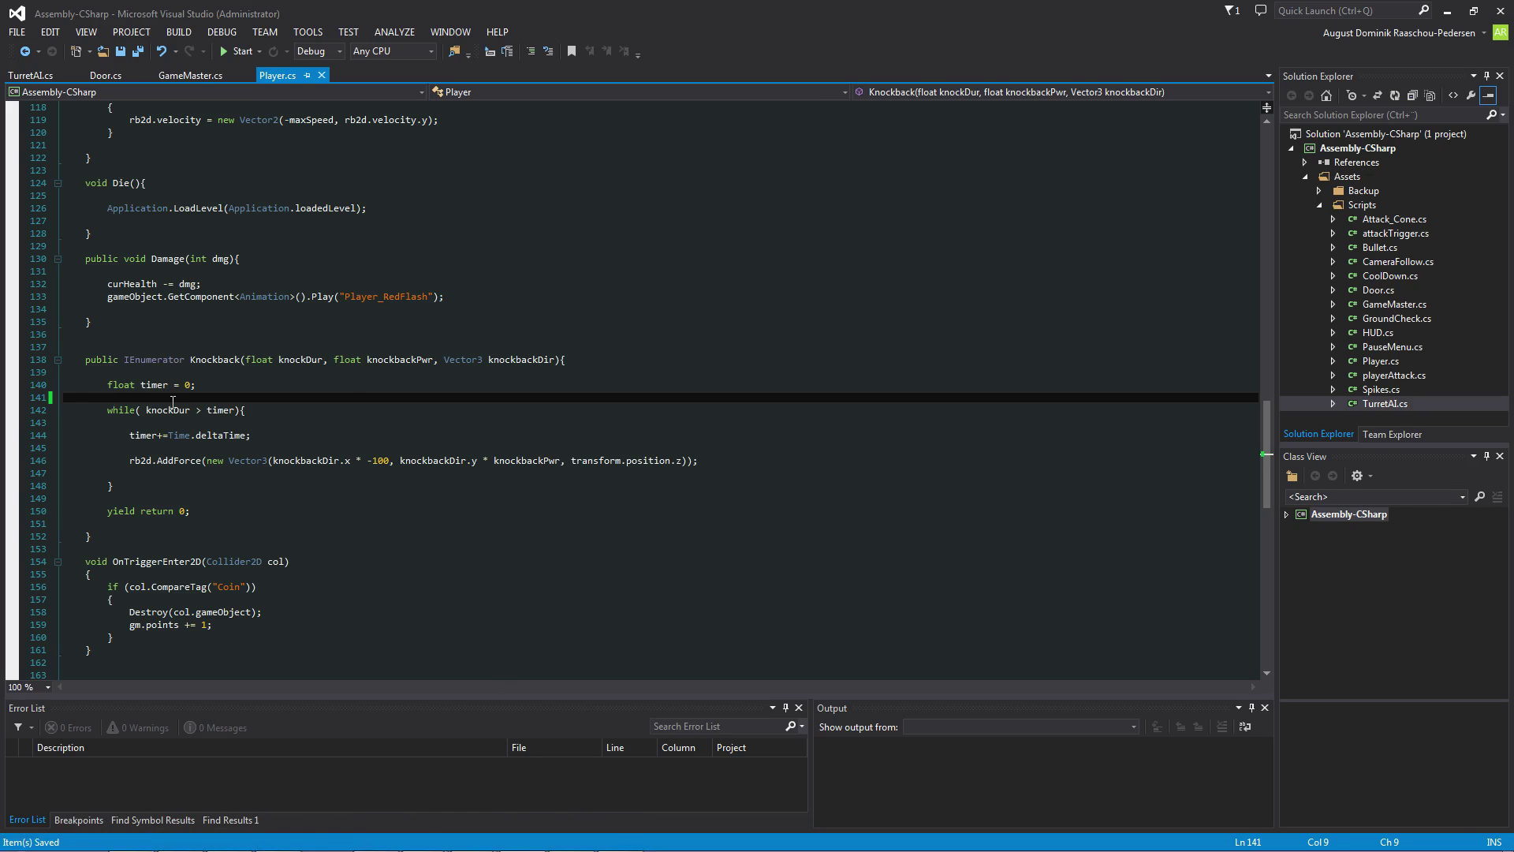
{"action": "left_click", "coordinate": [199, 445]}
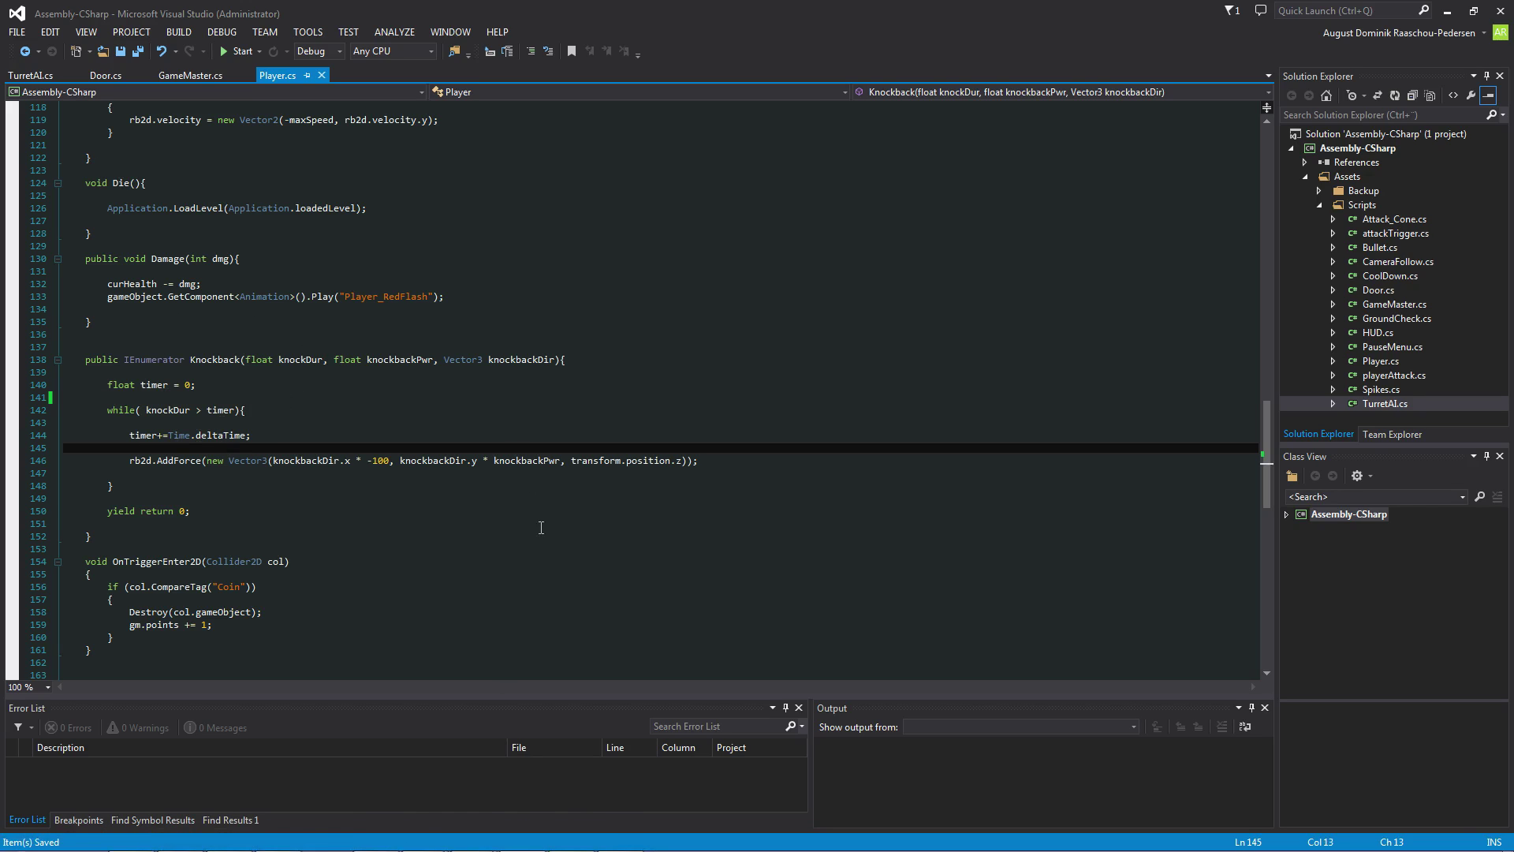
{"action": "left_click", "coordinate": [608, 392]}
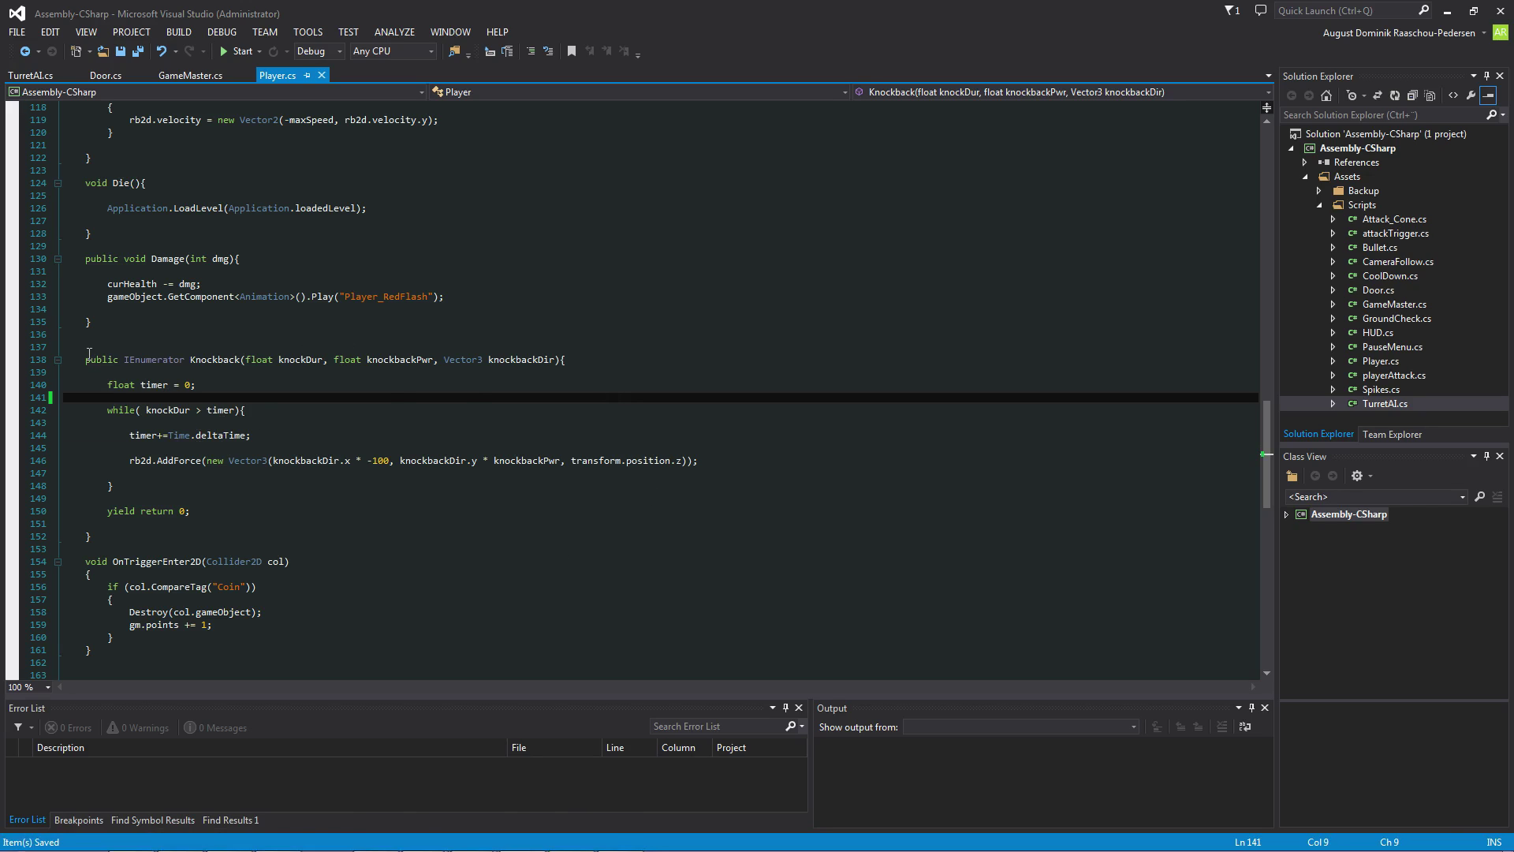
{"action": "left_click", "coordinate": [314, 360]}
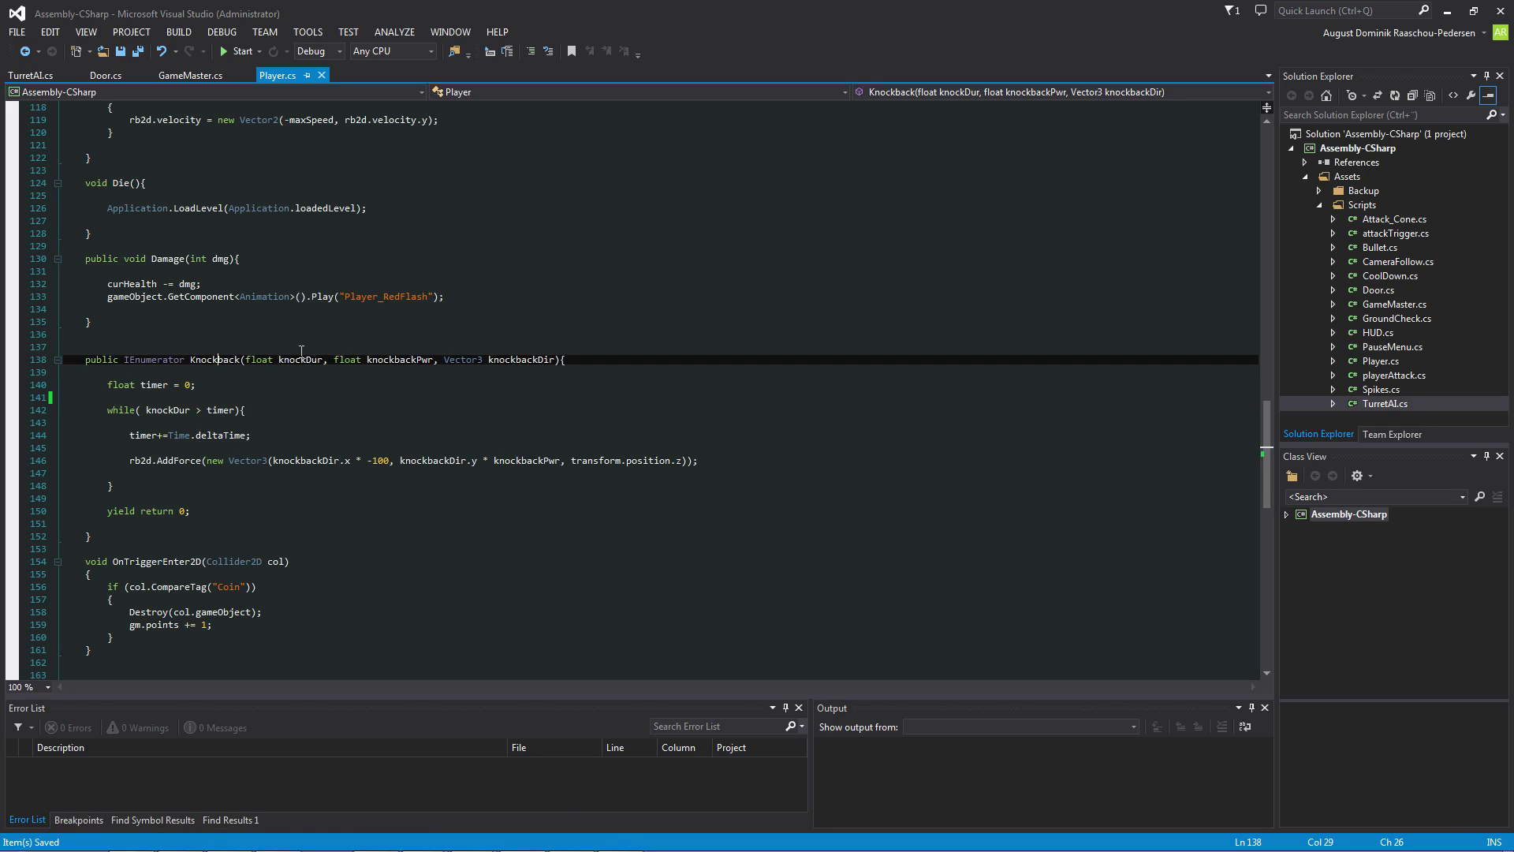
{"action": "left_click", "coordinate": [229, 387]}
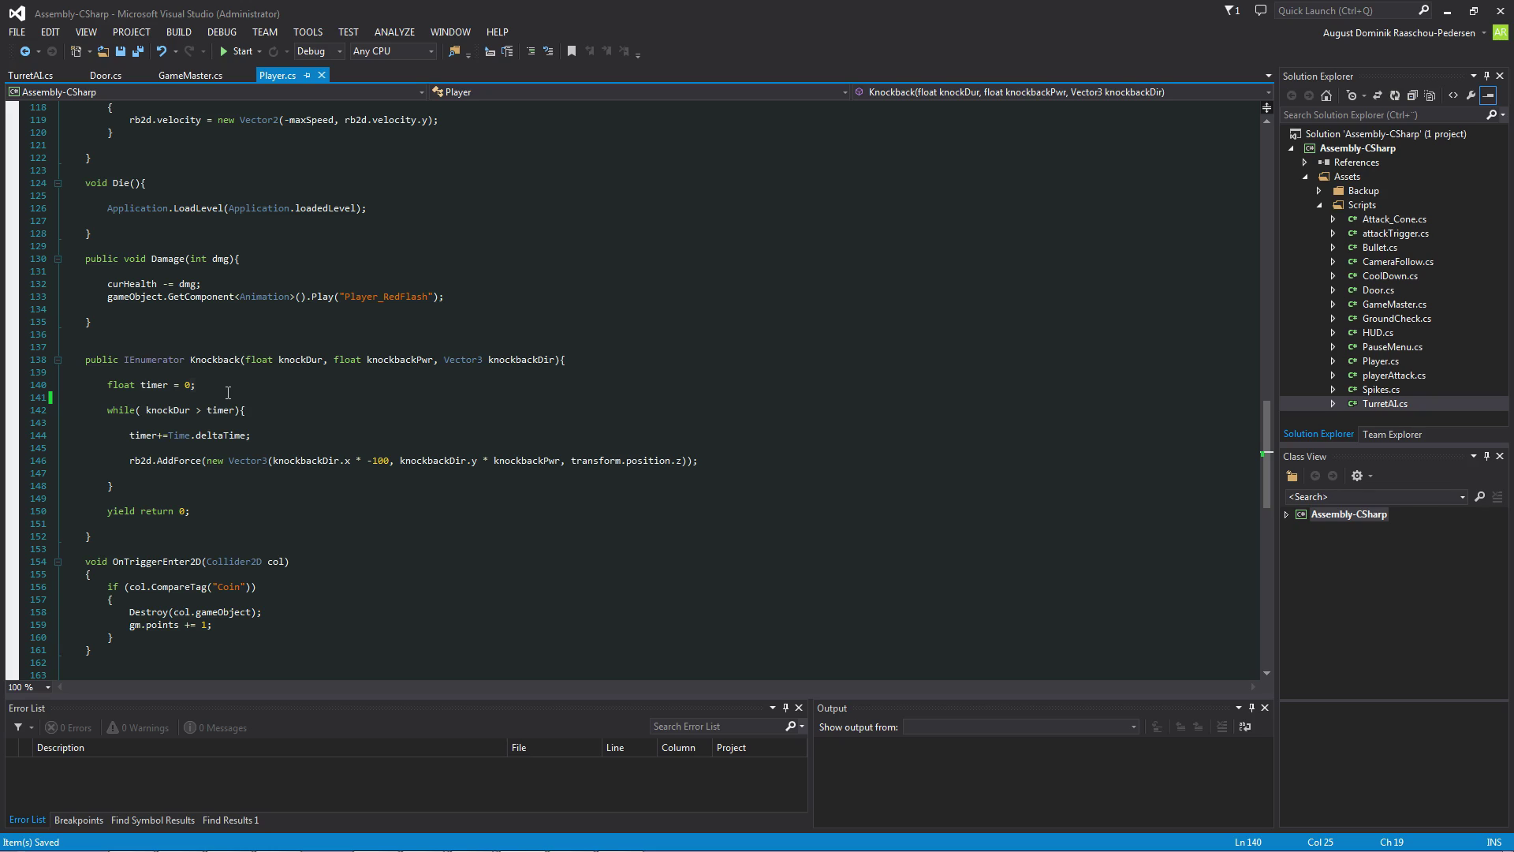
{"action": "left_click", "coordinate": [224, 395]}
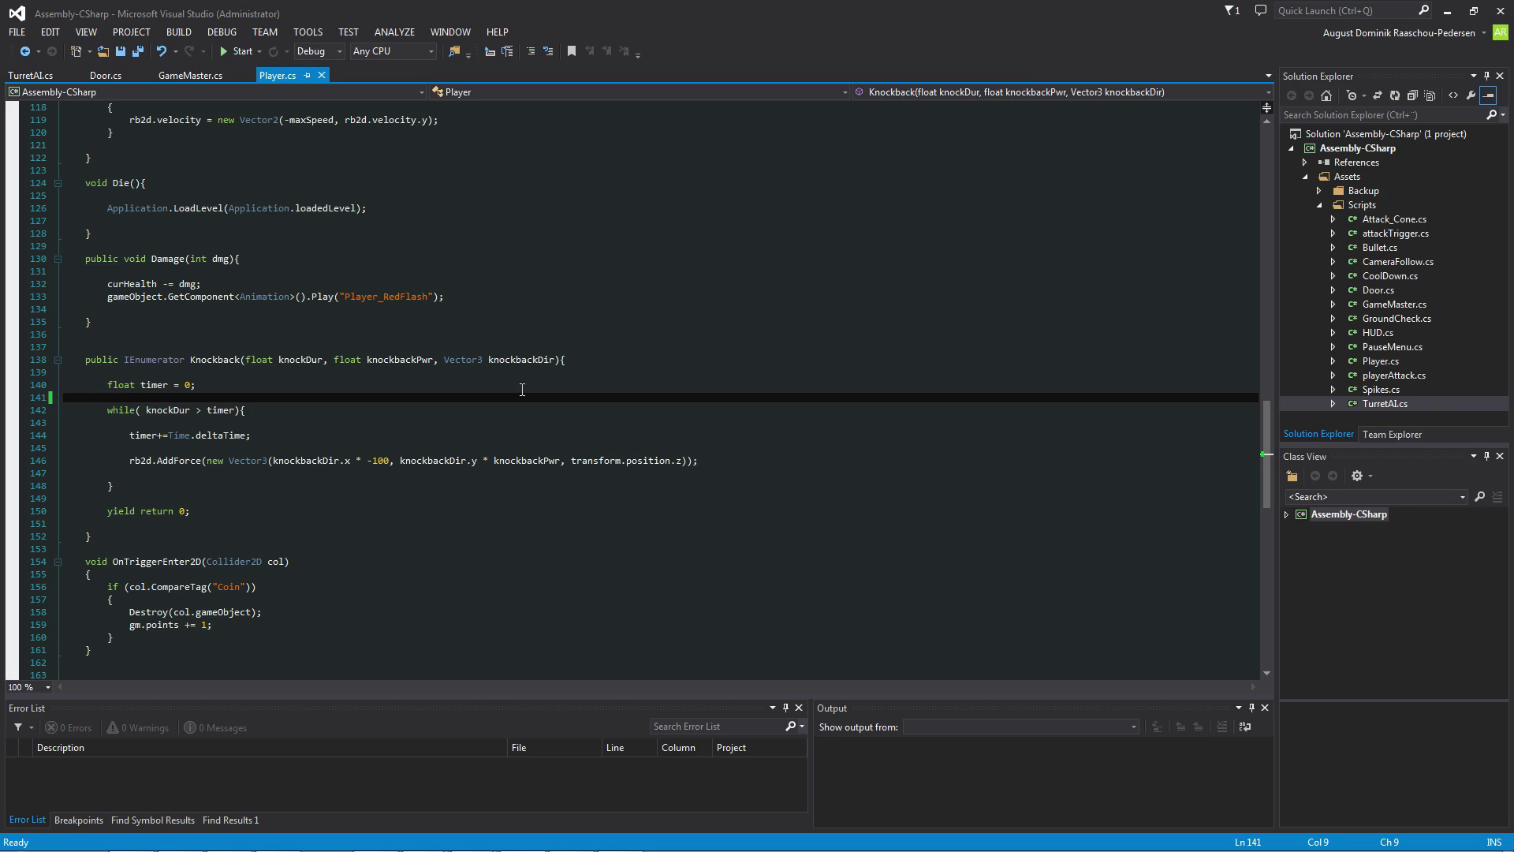
On line 141 write rb2d.velocity = new Vector2(rb2d.velocity.x, 0); and save Player.cs
{"action": "type", "text": "rb2c"}
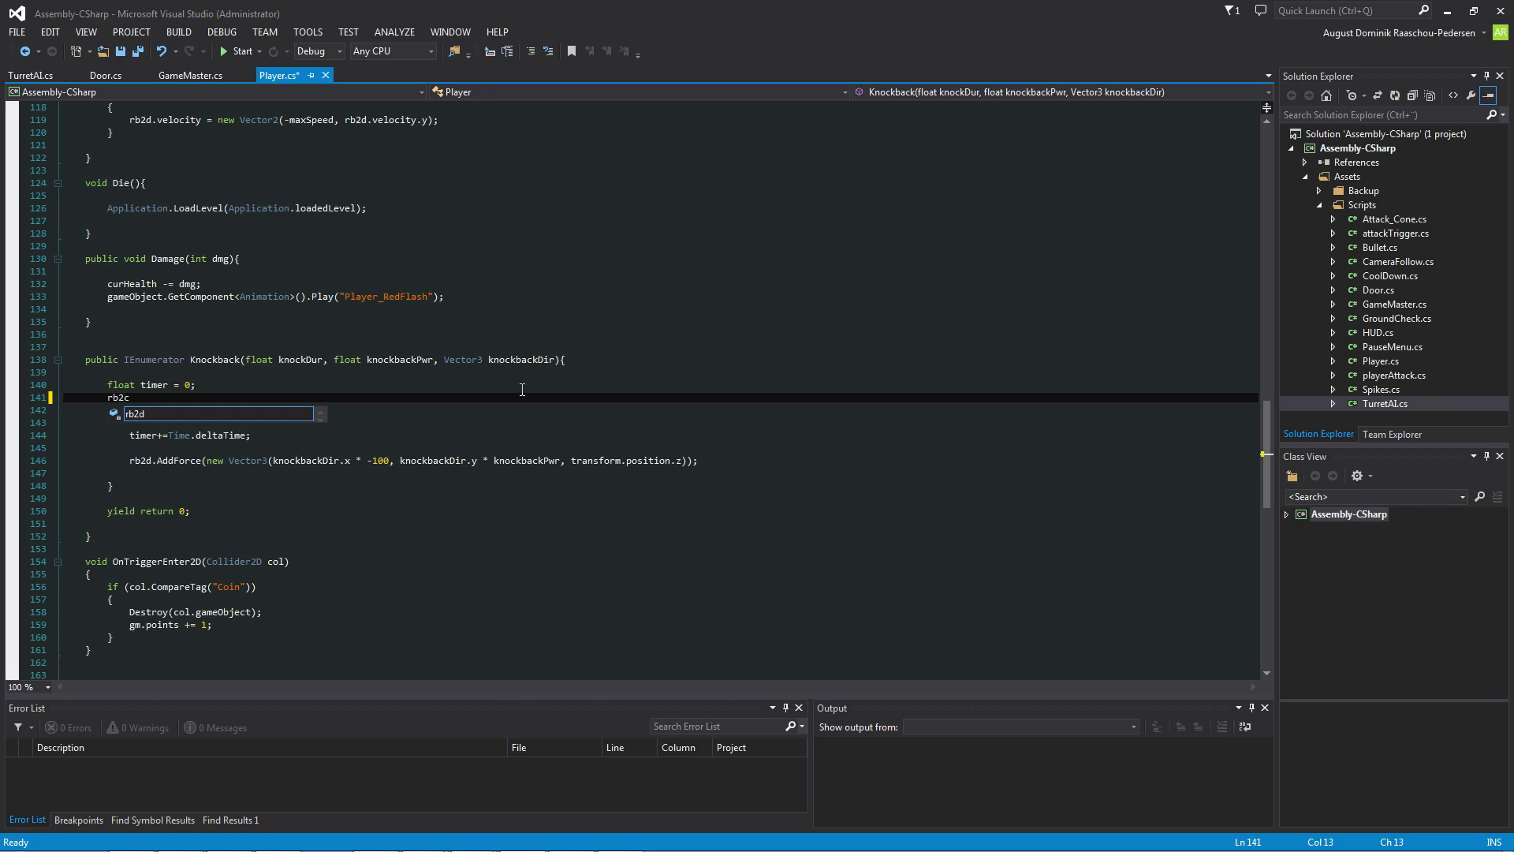
{"action": "key", "text": "BackSpace"}
{"action": "type", "text": "d.vel"}
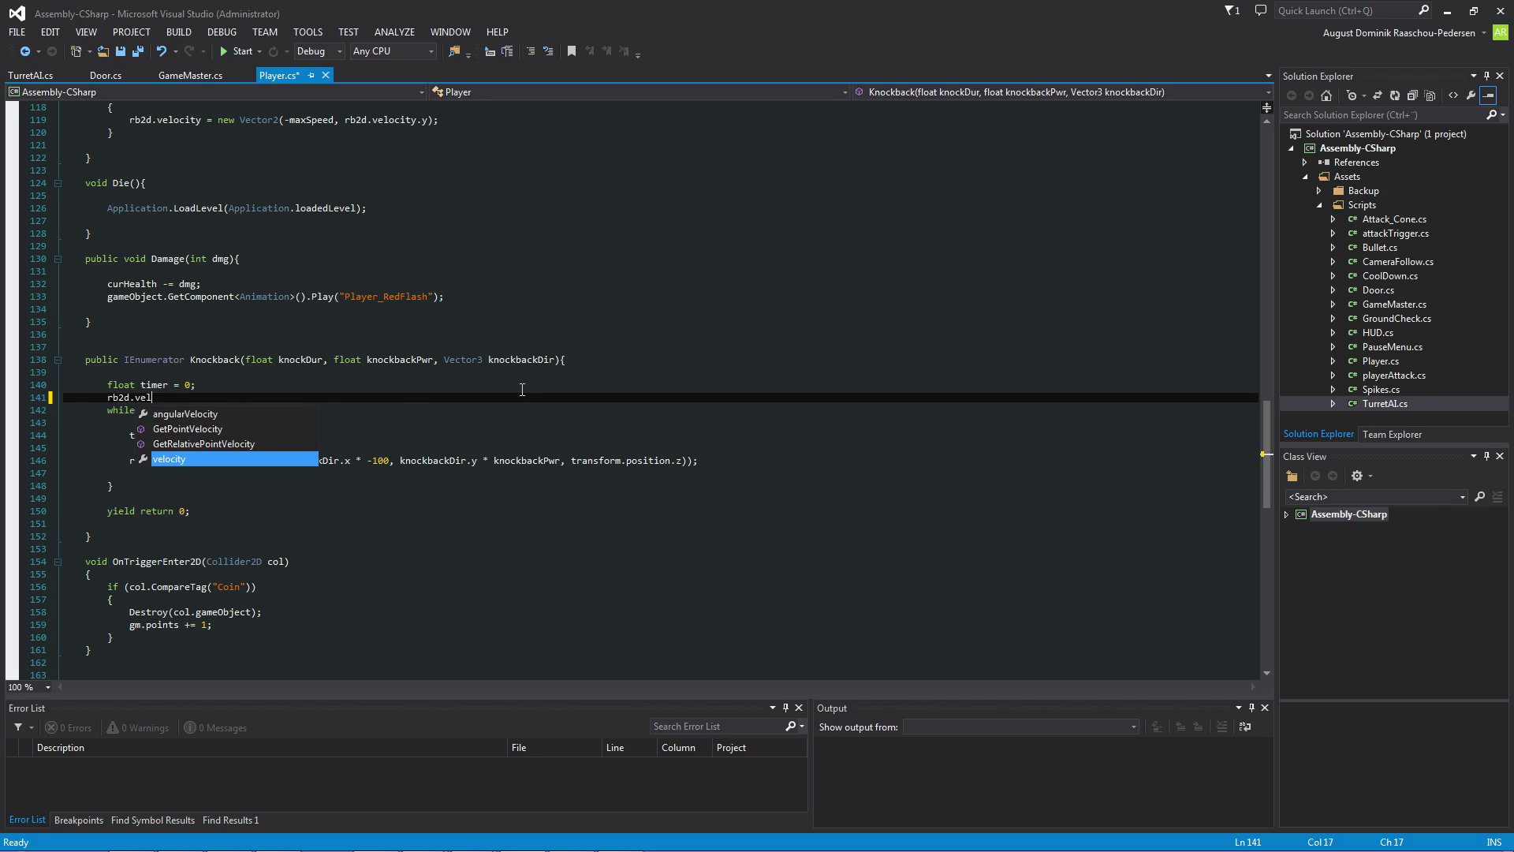
{"action": "type", "text": "ocity "}
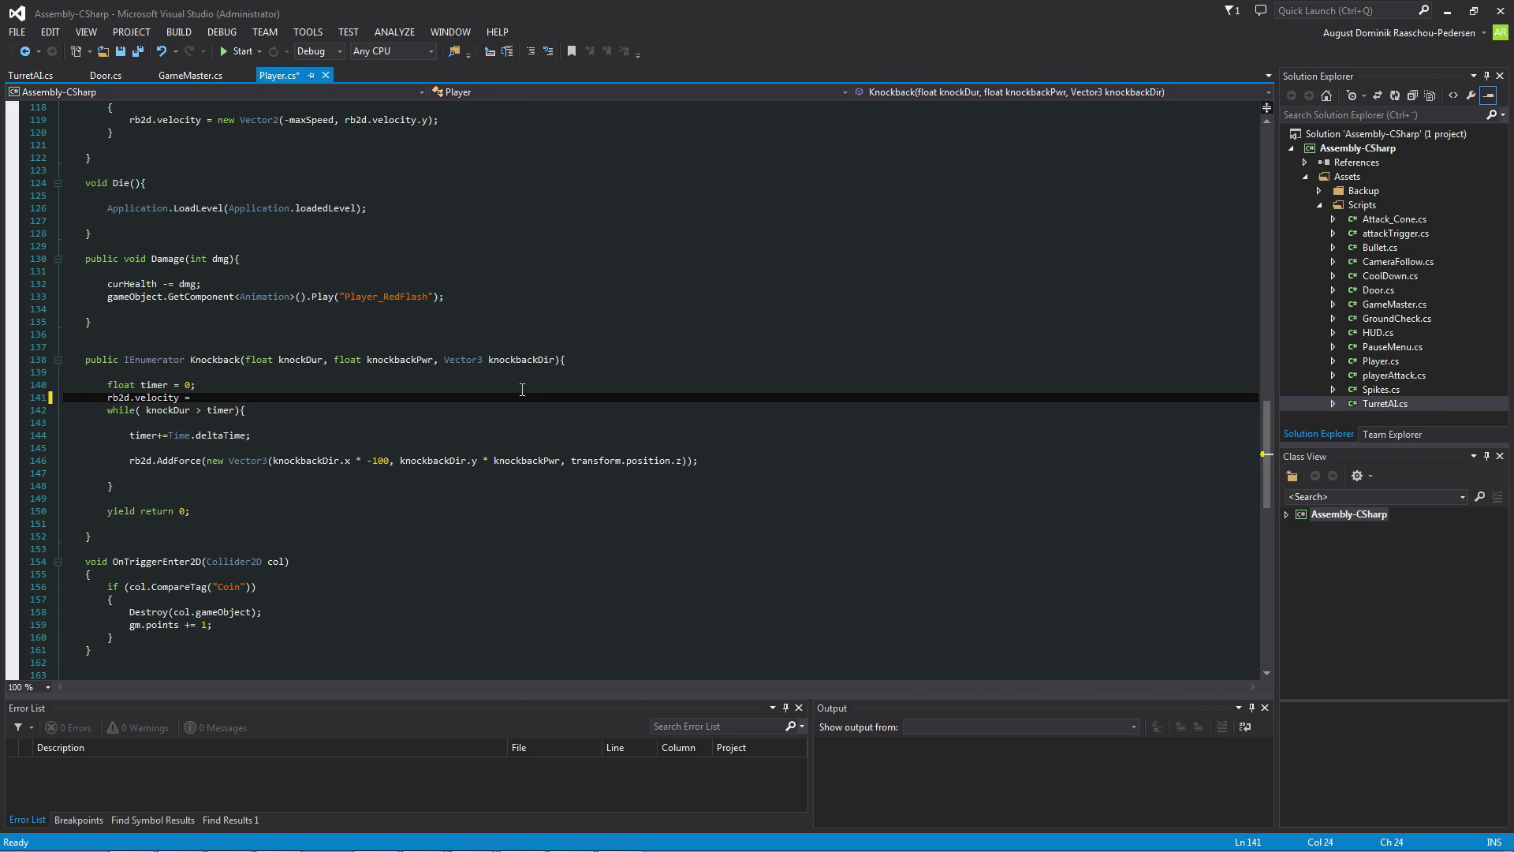
{"action": "type", "text": "= new Vecto2"}
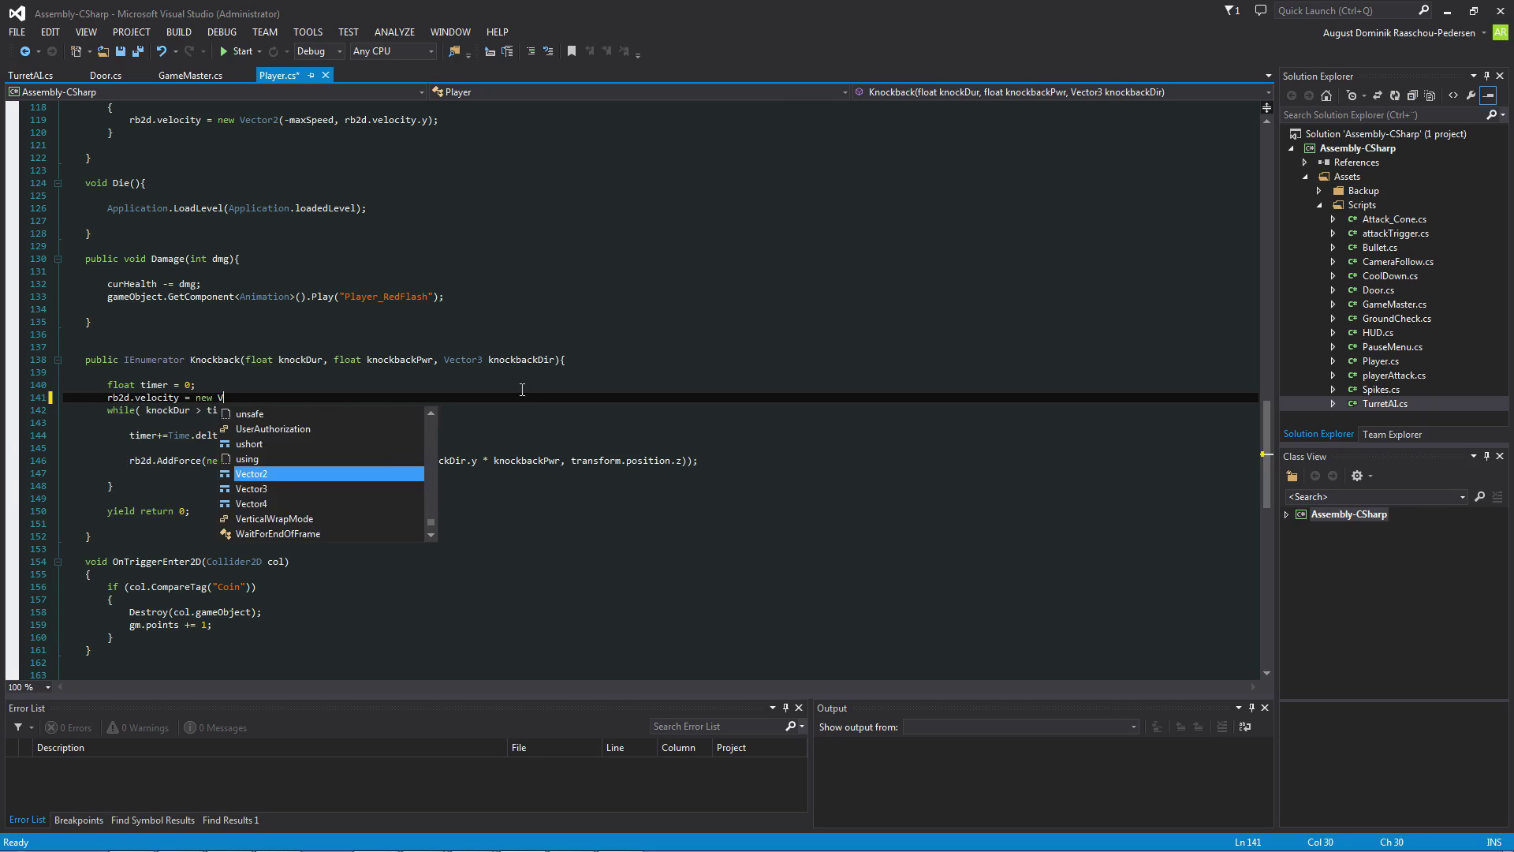
{"action": "key", "text": "Return"}
{"action": "key", "text": "BackSpace"}
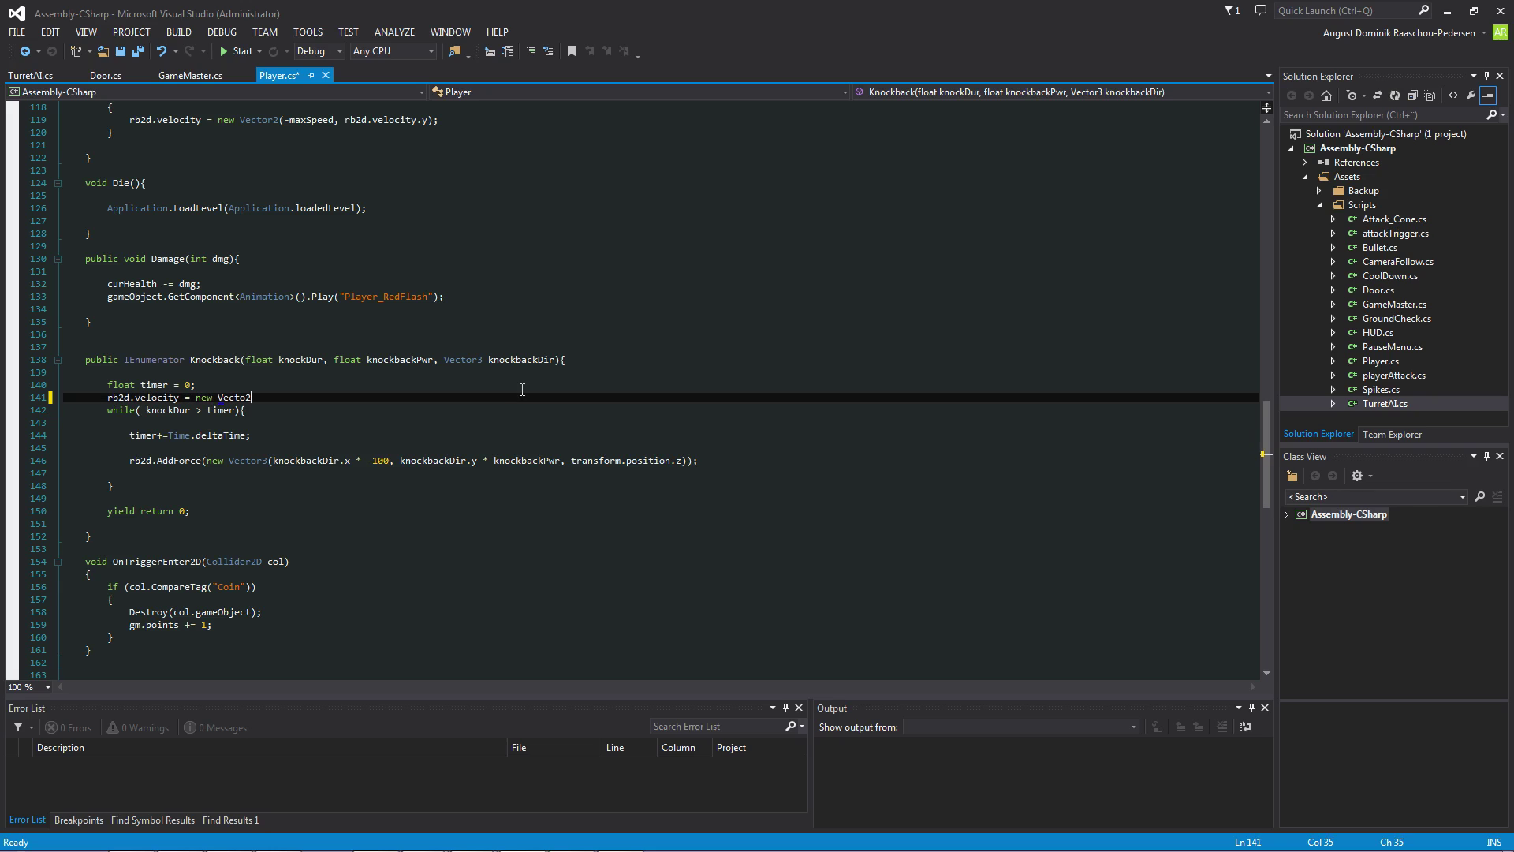
{"action": "key", "text": "BackSpace"}
{"action": "type", "text": "r2("}
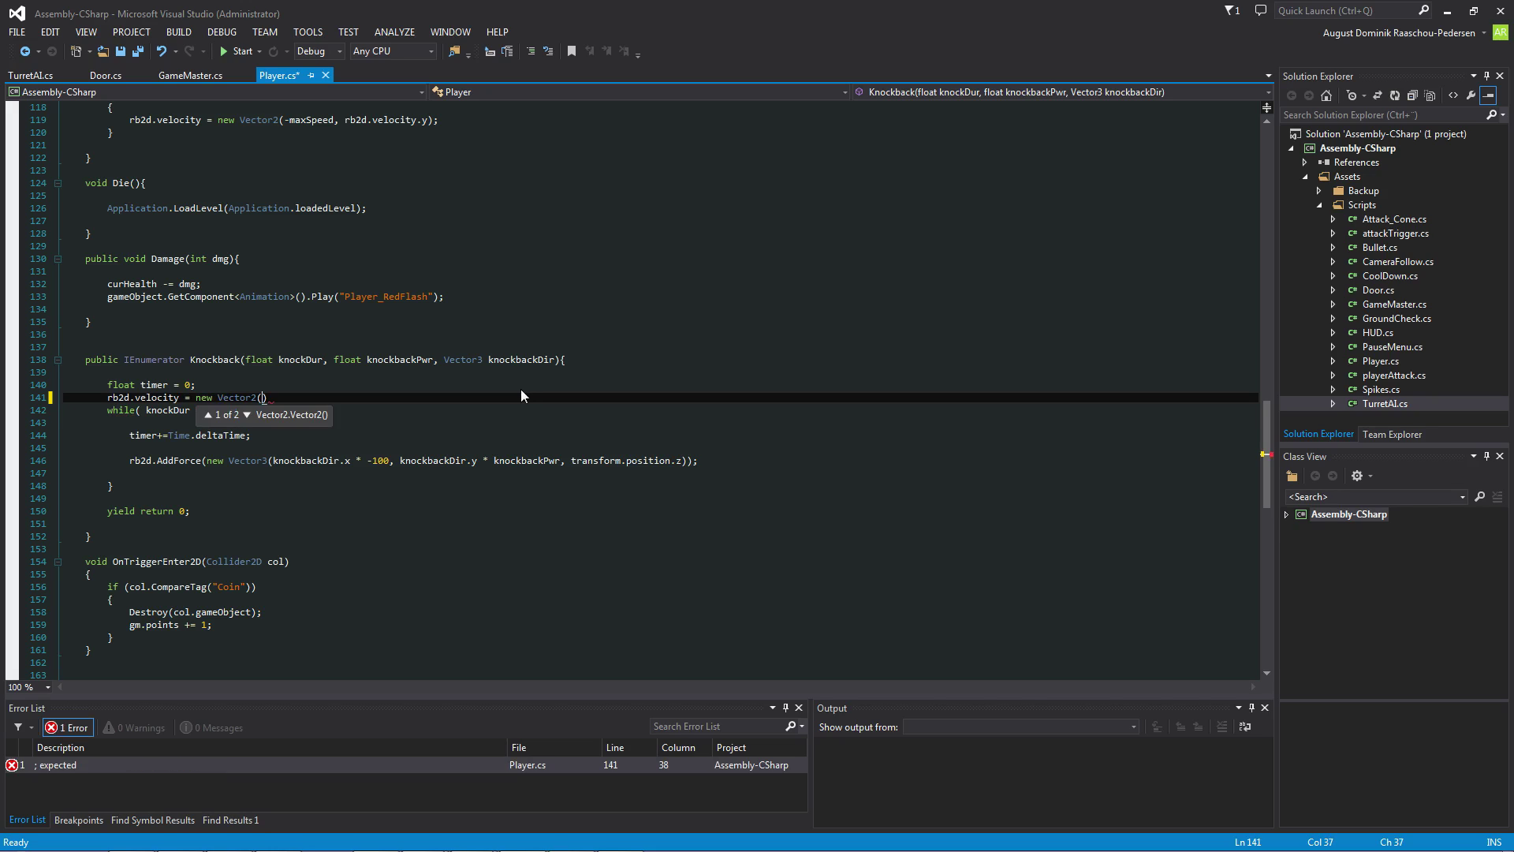
{"action": "type", "text": "transform."}
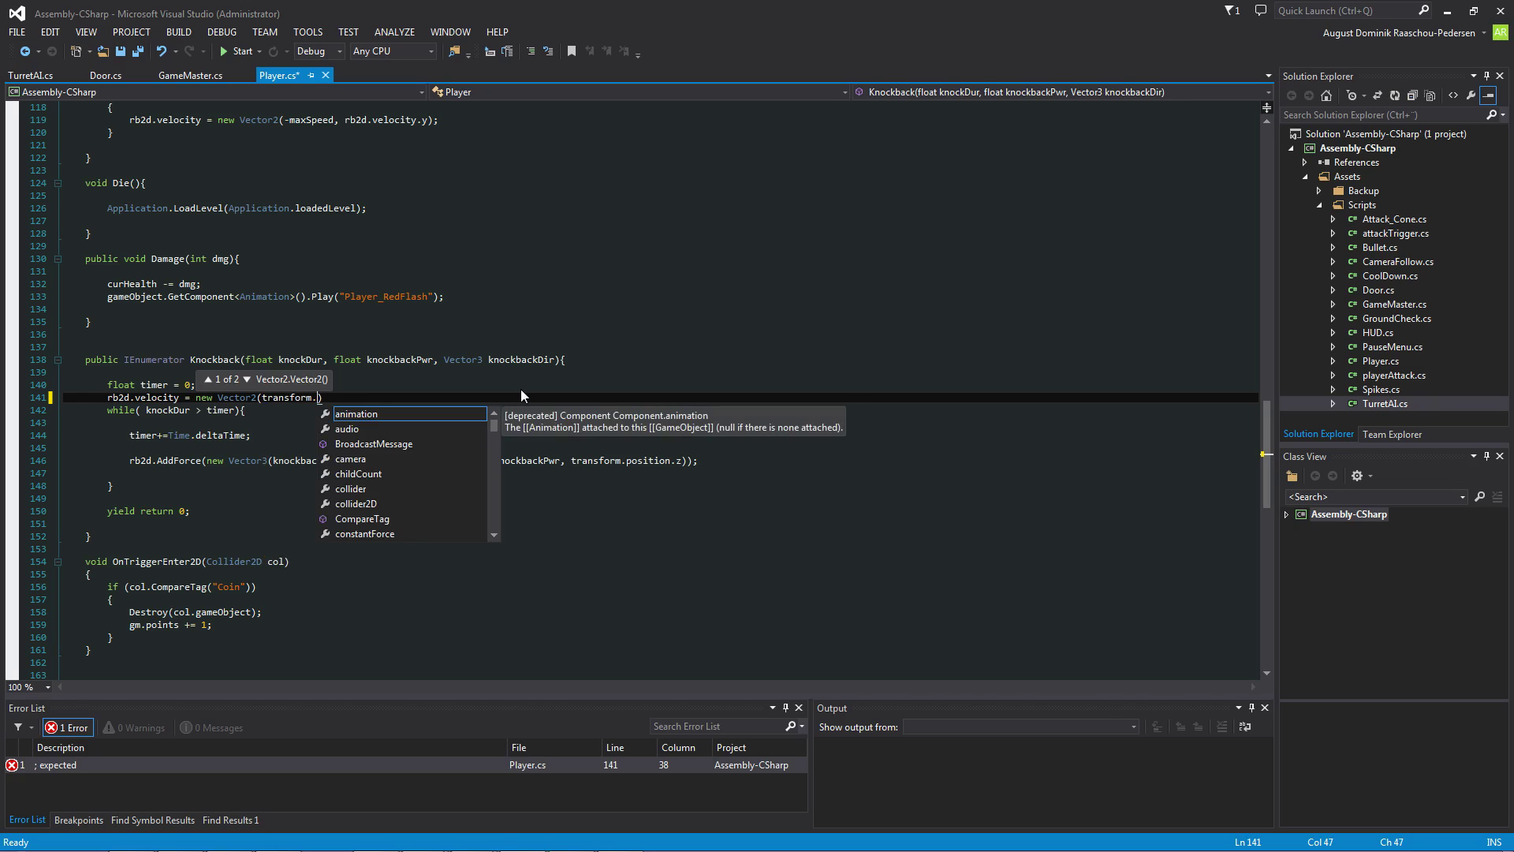
{"action": "key", "text": "Tab"}
{"action": "key", "text": "BackSpace"}
{"action": "key", "text": "BackSpace"}
{"action": "key", "text": "BackSpace"}
{"action": "key", "text": "BackSpace"}
{"action": "key", "text": "BackSpace"}
{"action": "key", "text": "BackSpace"}
{"action": "key", "text": "BackSpace"}
{"action": "key", "text": "BackSpace"}
{"action": "key", "text": "BackSpace"}
{"action": "type", "text": "r"}
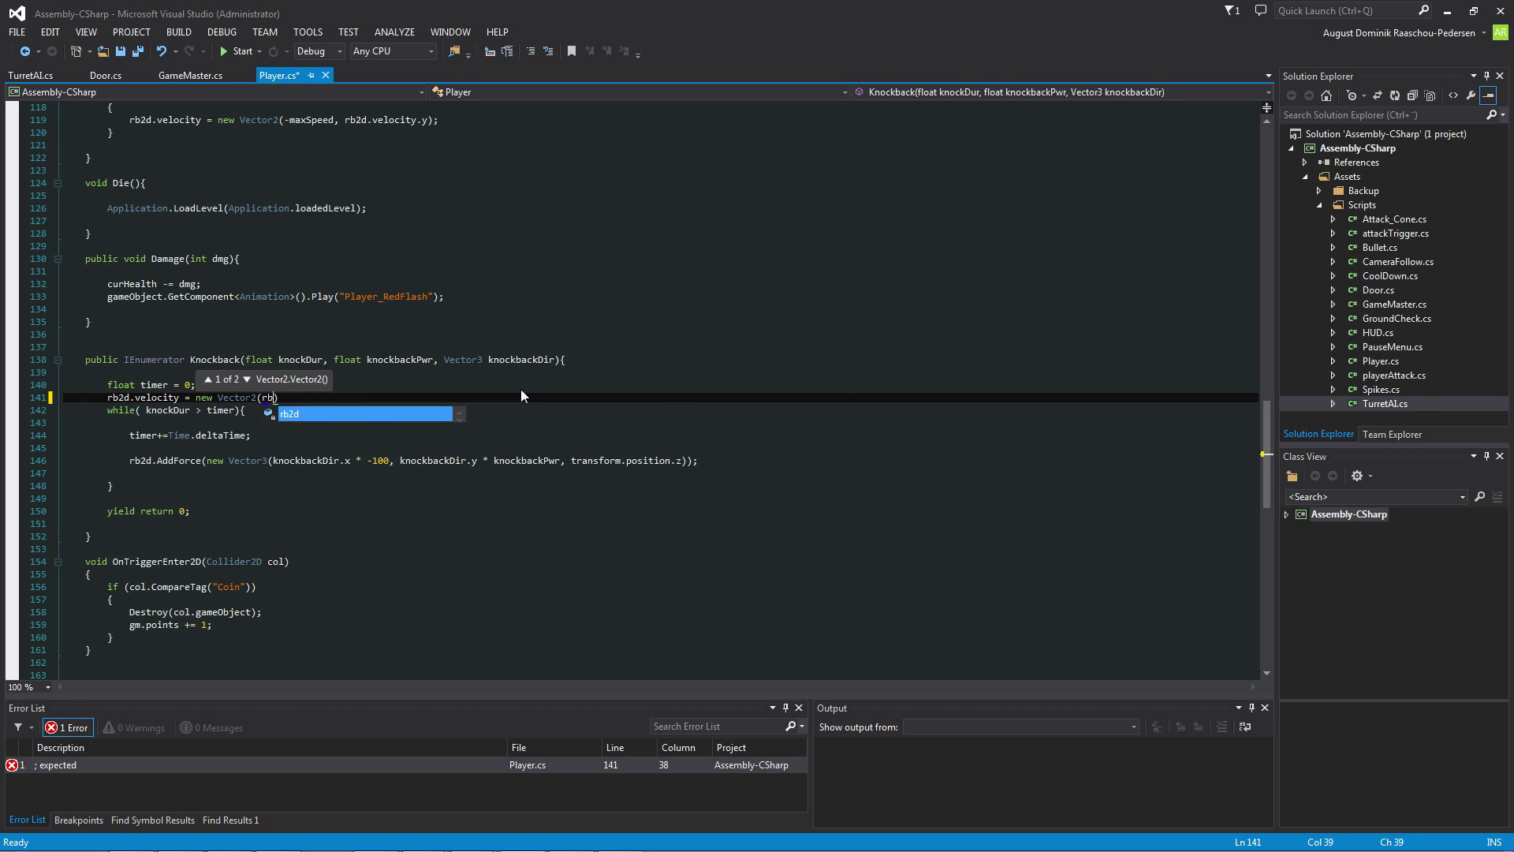
{"action": "type", "text": "b2d.velocity."}
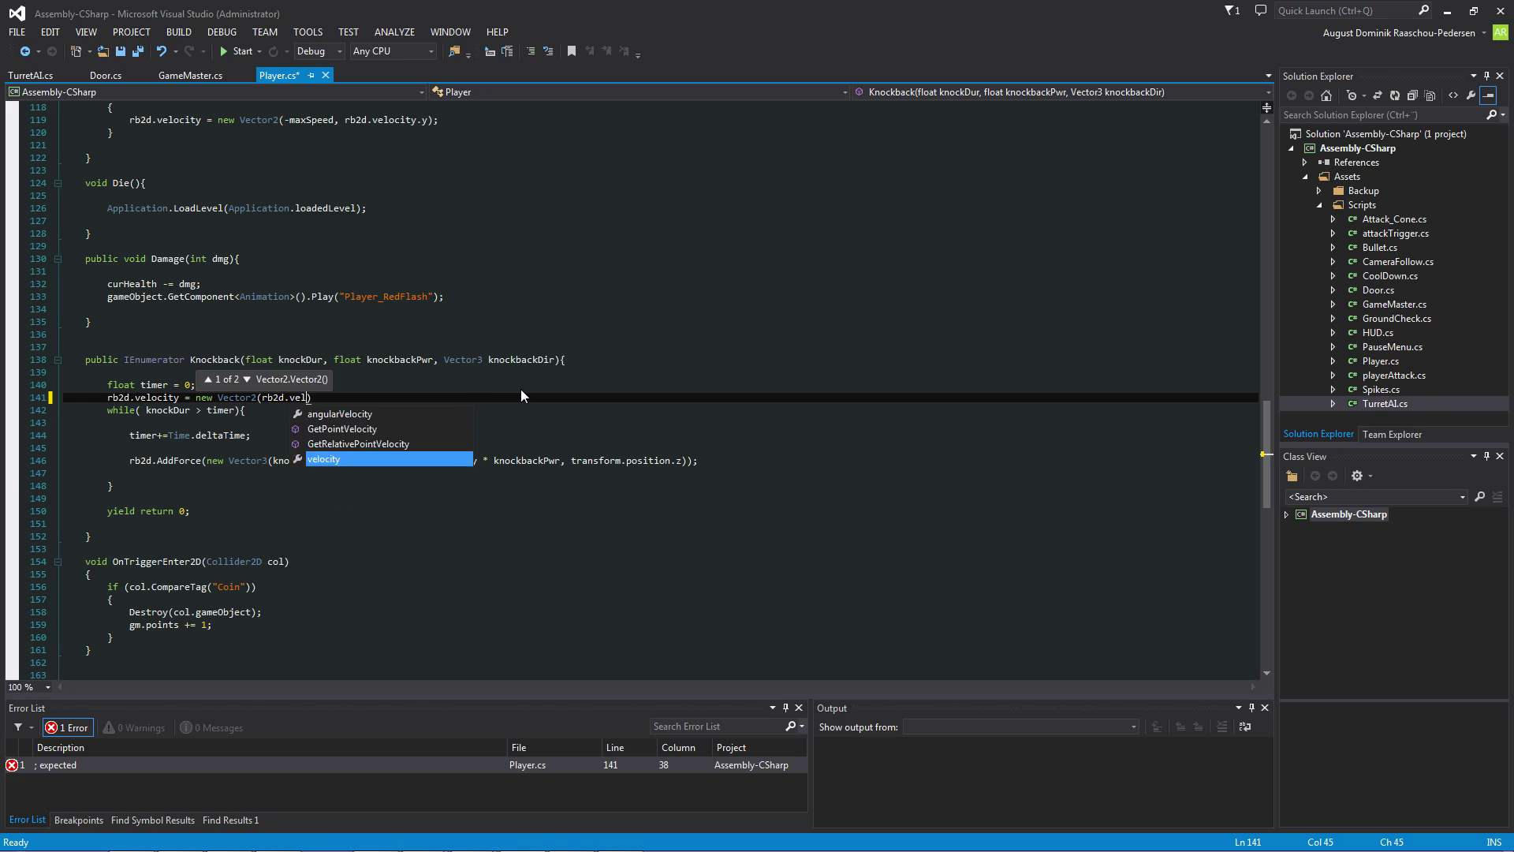
{"action": "type", "text": "x,"}
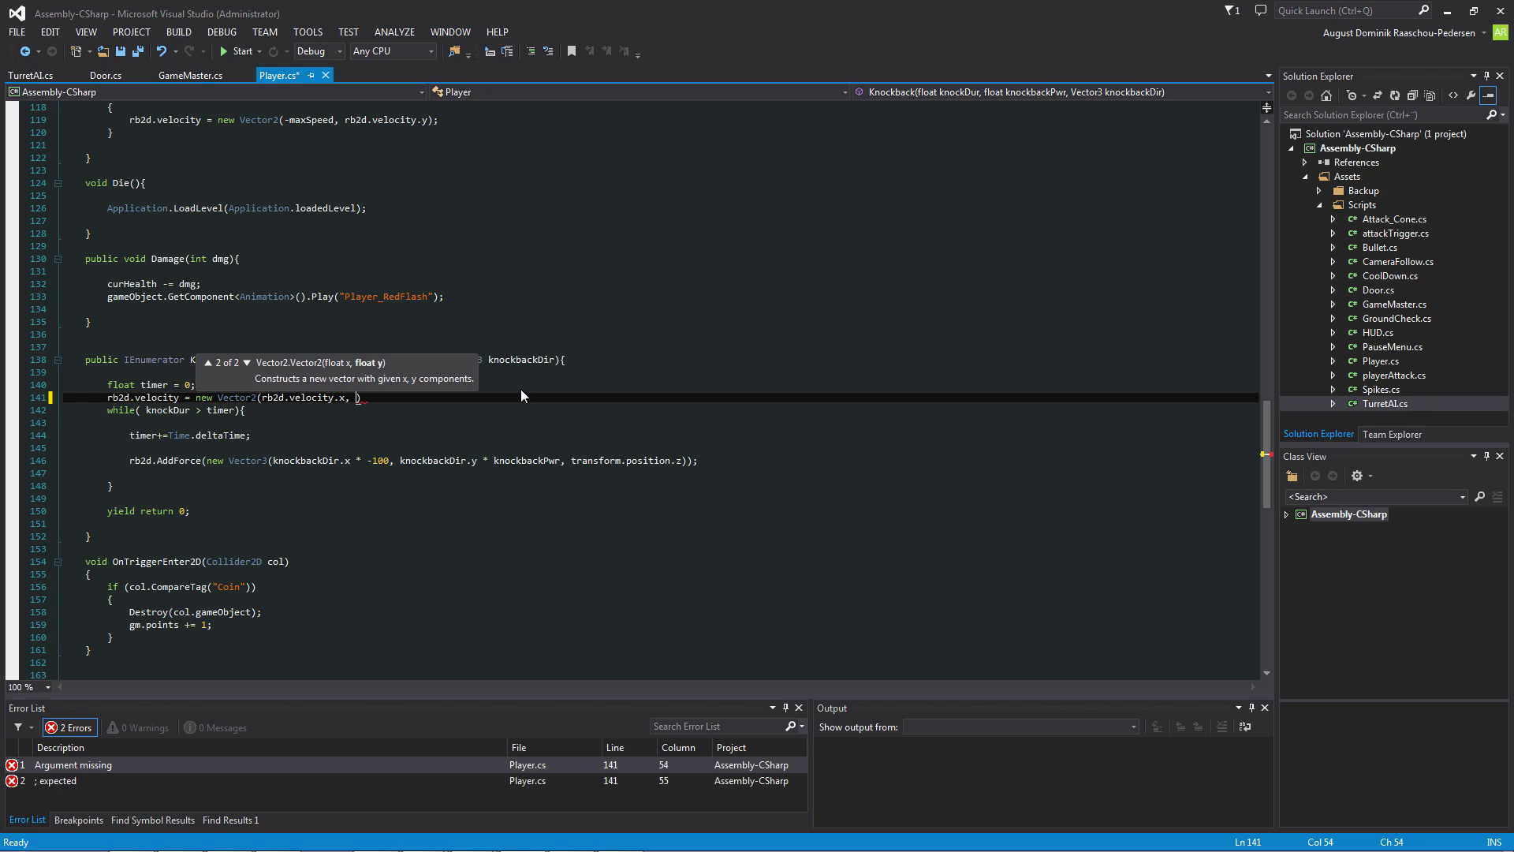
{"action": "type", "text": "0);"}
{"action": "key", "text": "ctrl+s"}
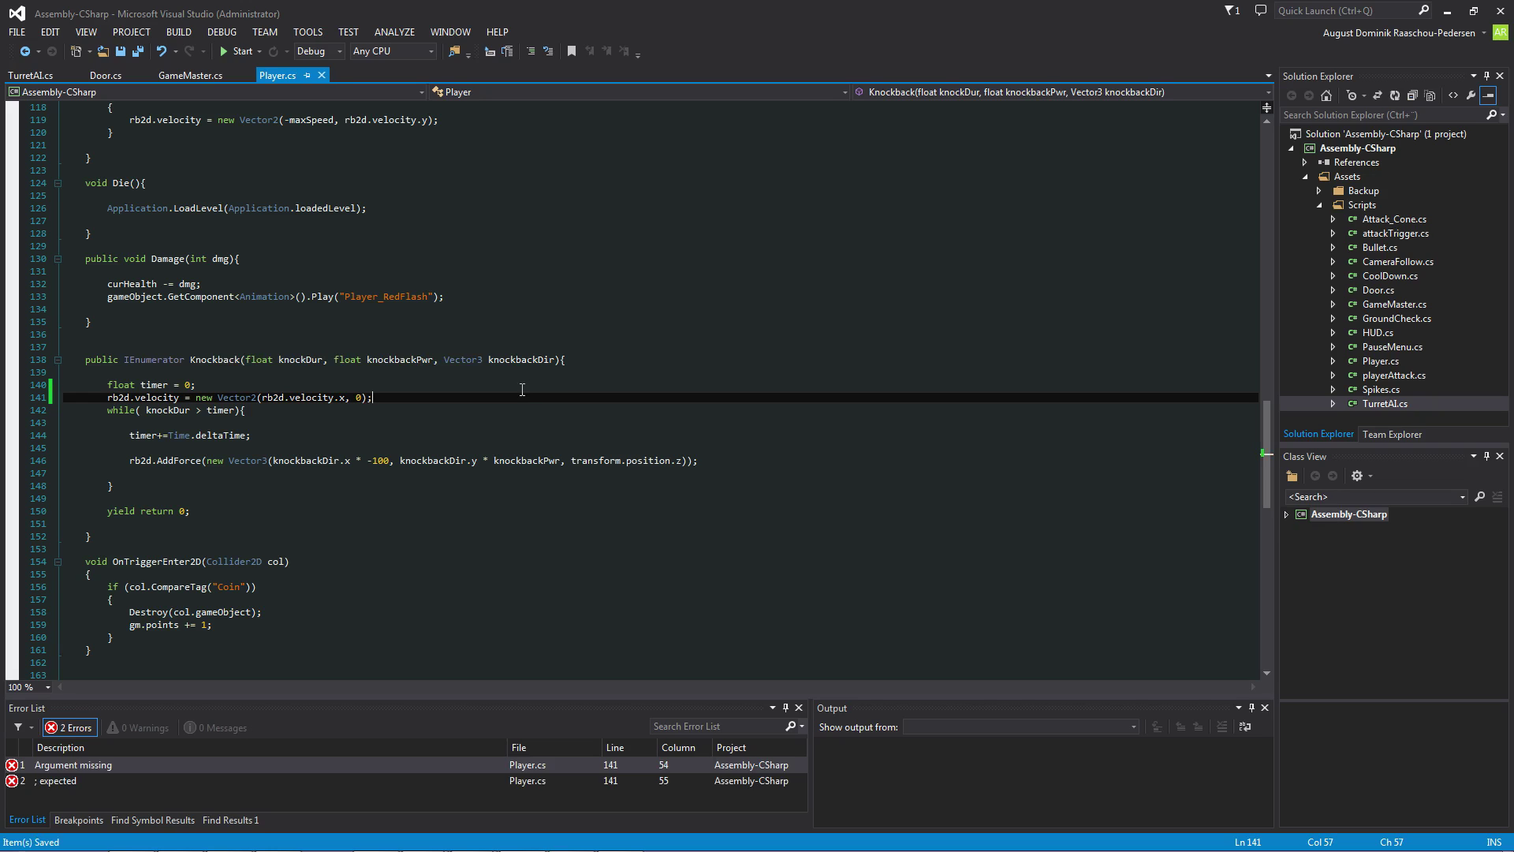
{"action": "left_click", "coordinate": [572, 841]}
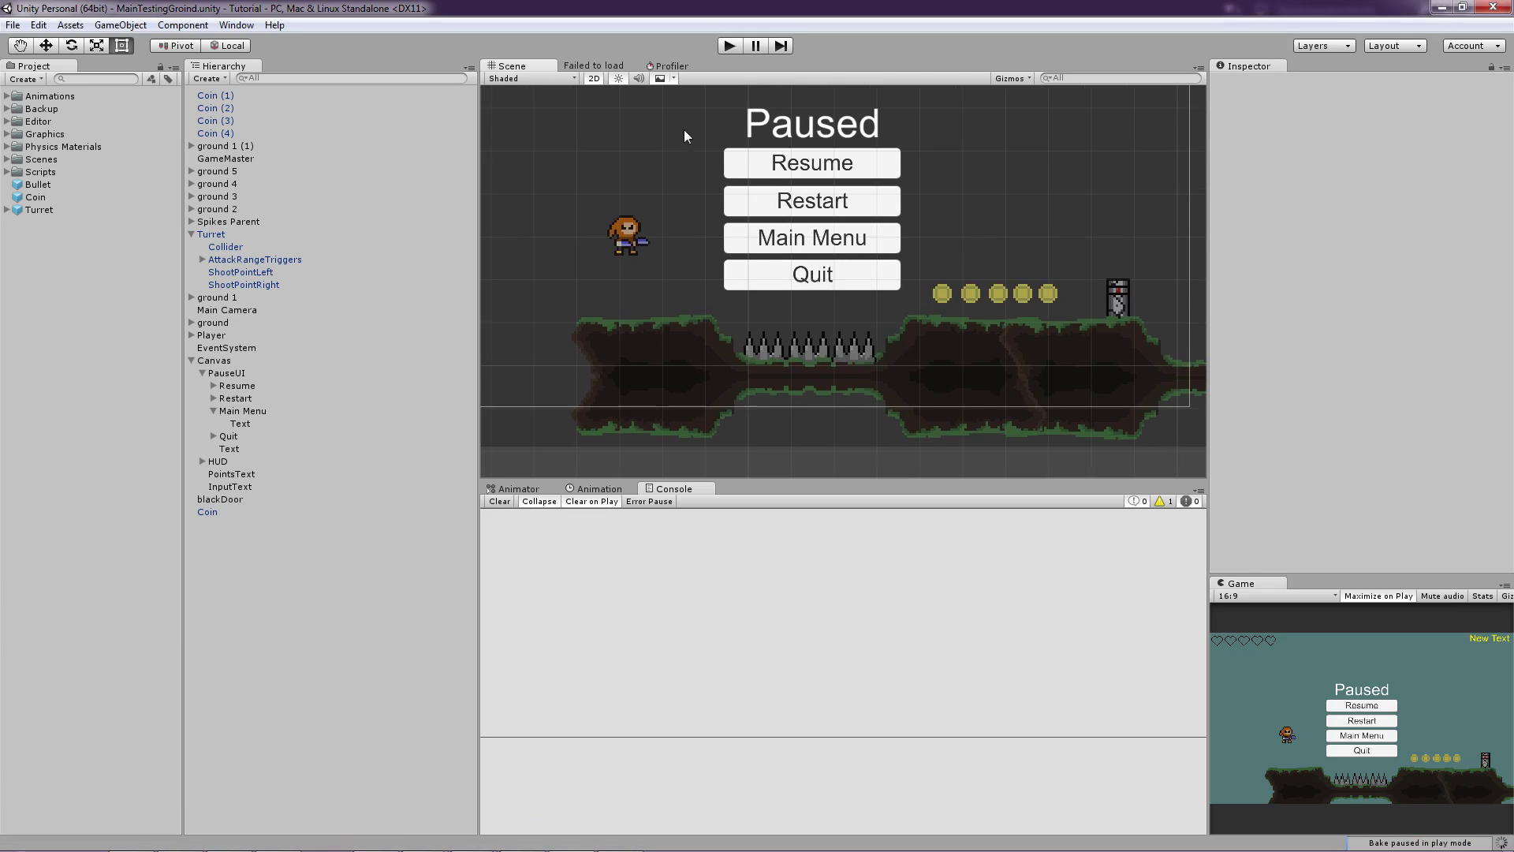
{"action": "left_click", "coordinate": [732, 46]}
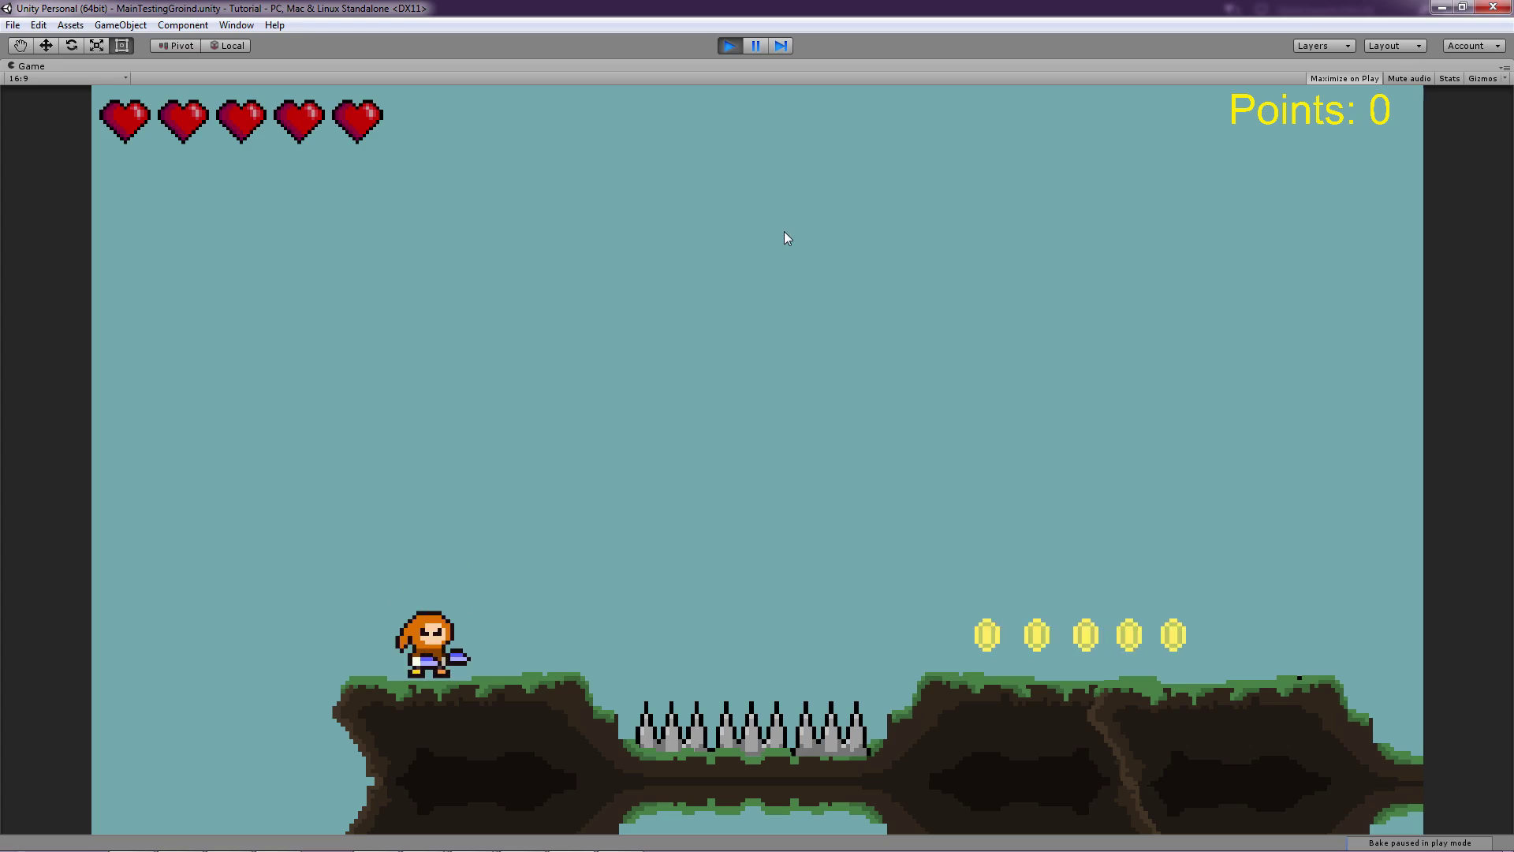
{"action": "key", "text": "Right"}
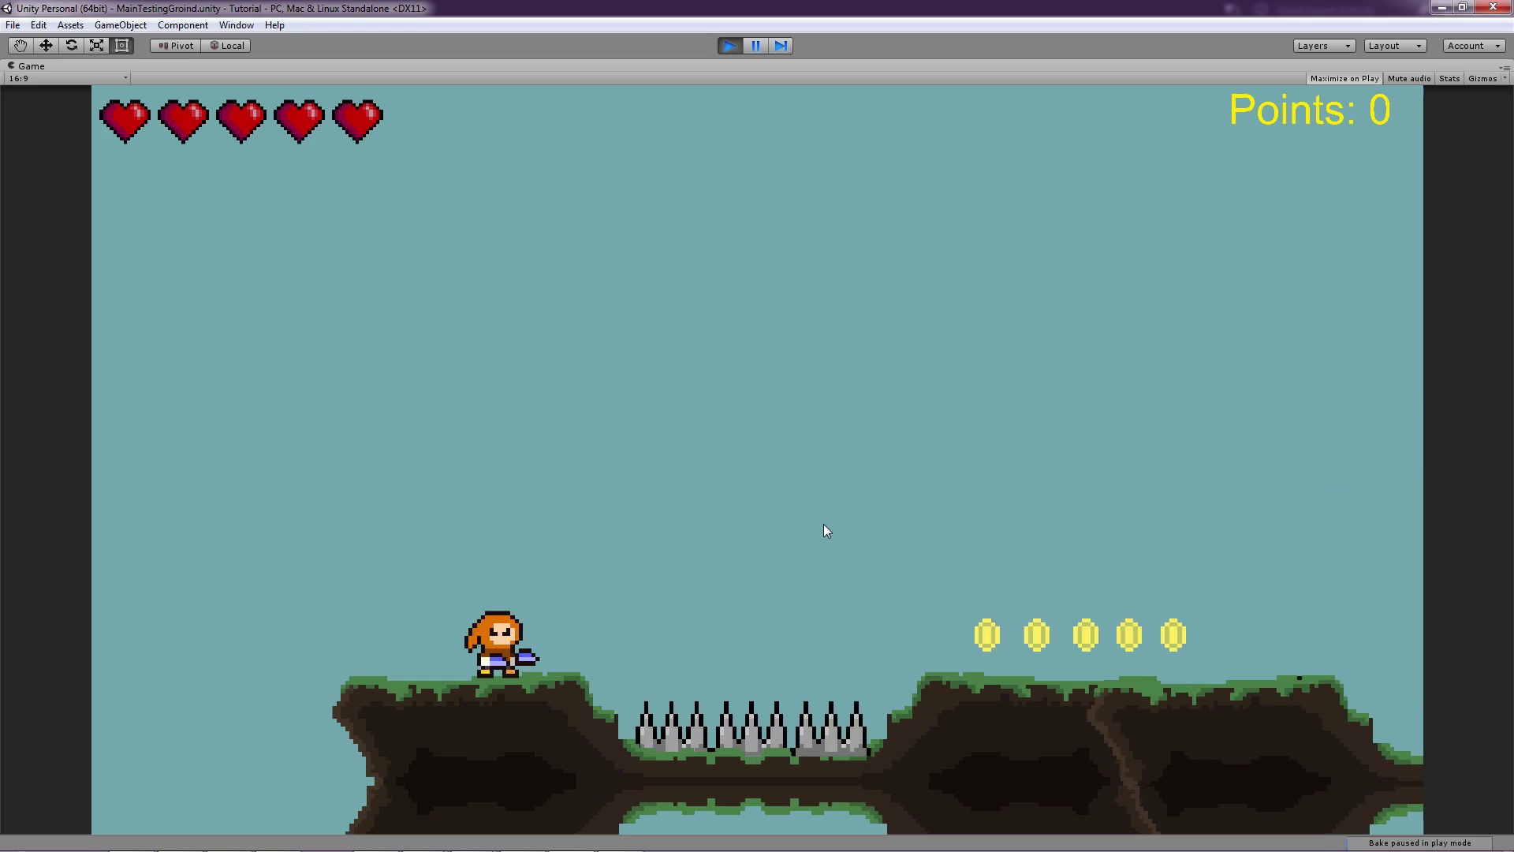
{"action": "key", "text": "Left"}
{"action": "key", "text": "Left"}
{"action": "key", "text": "Right"}
{"action": "key", "text": "space"}
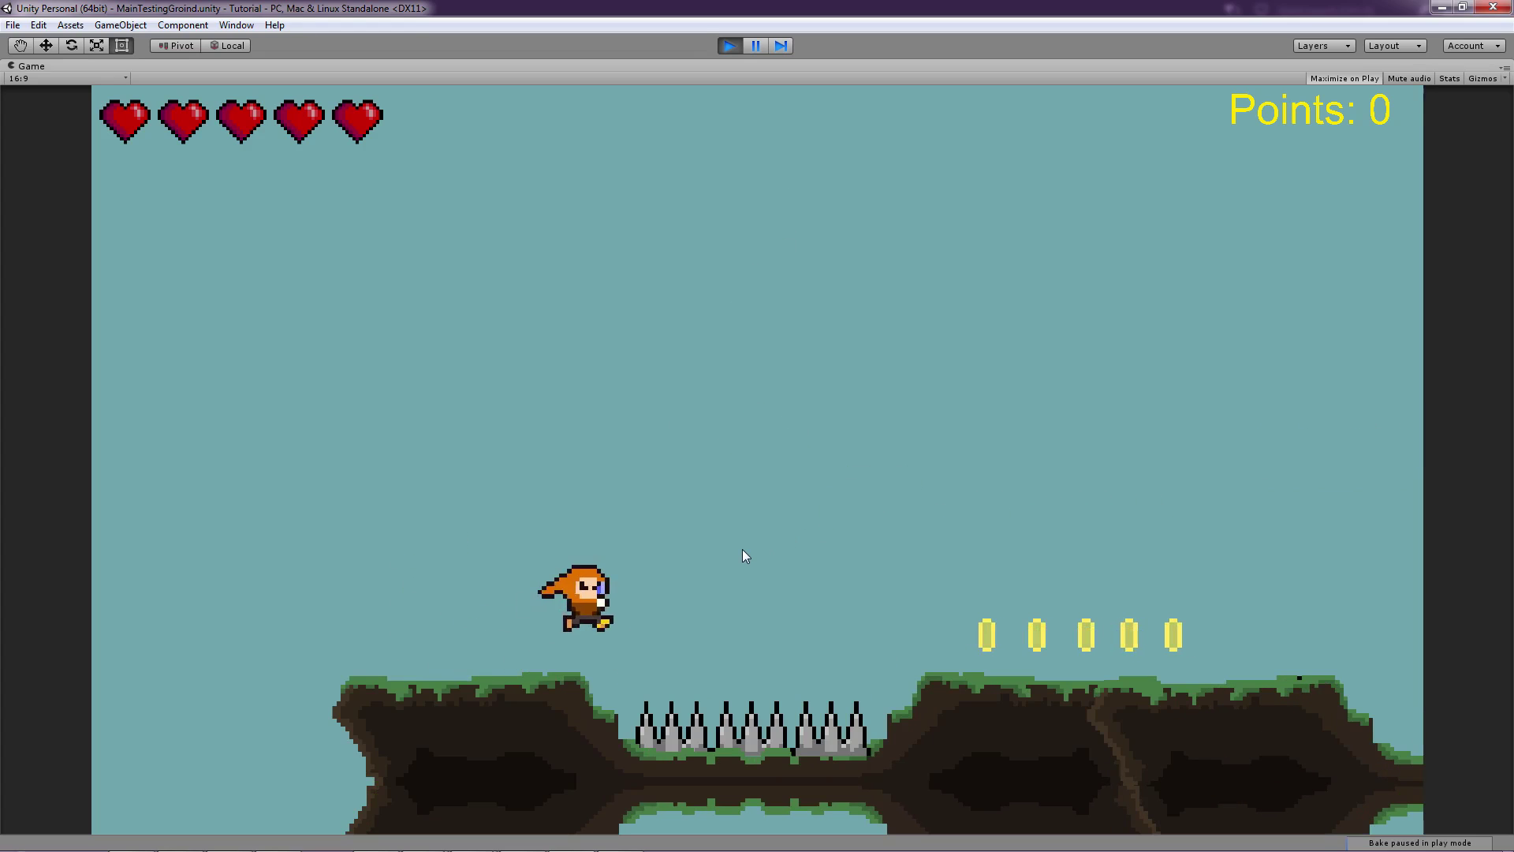
{"action": "key", "text": "Left"}
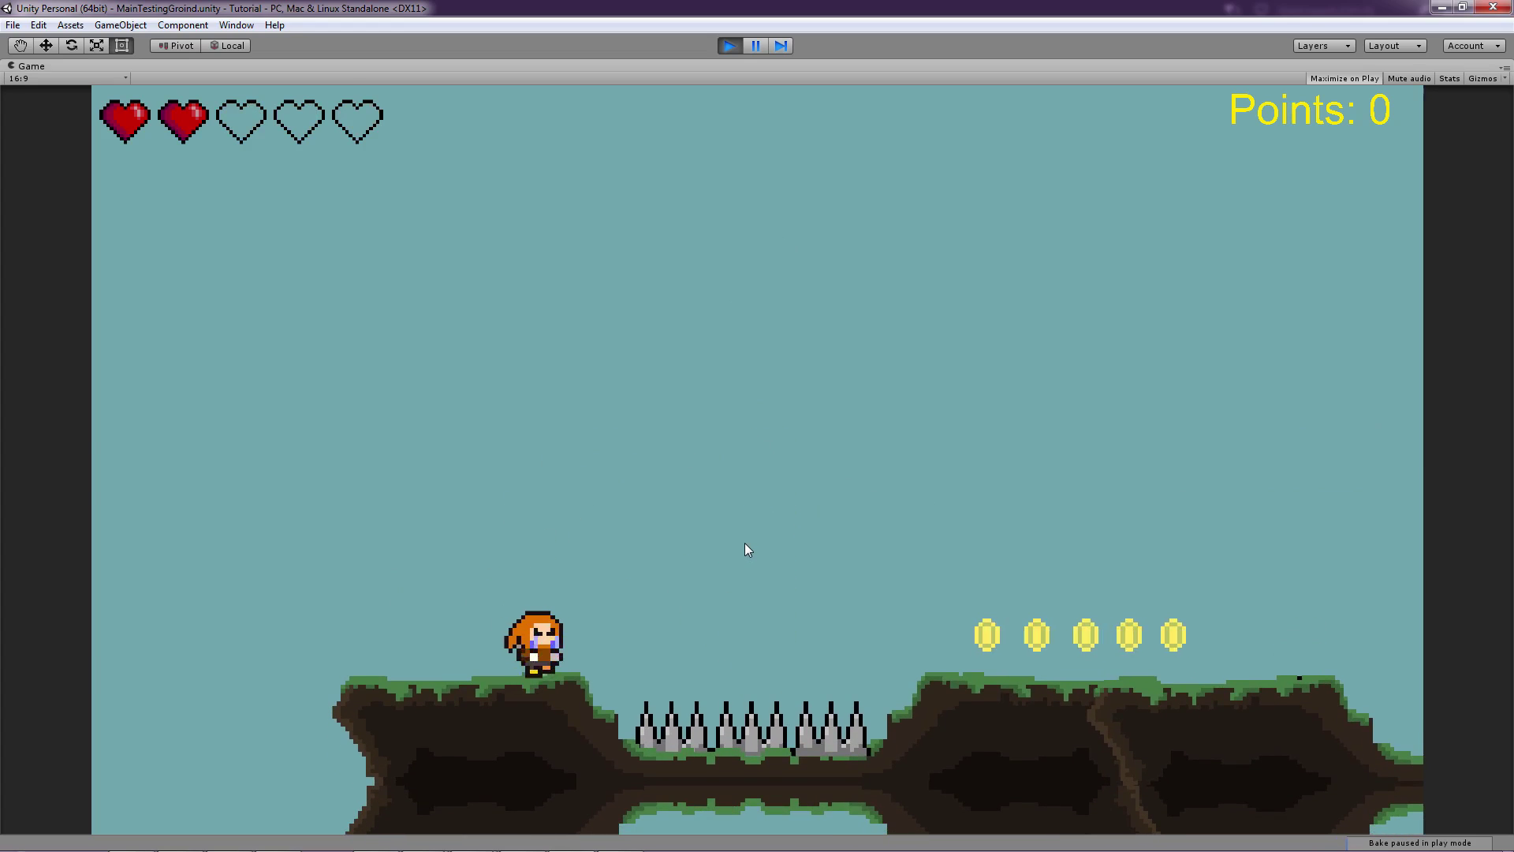
{"action": "key", "text": "Right"}
{"action": "key", "text": "space"}
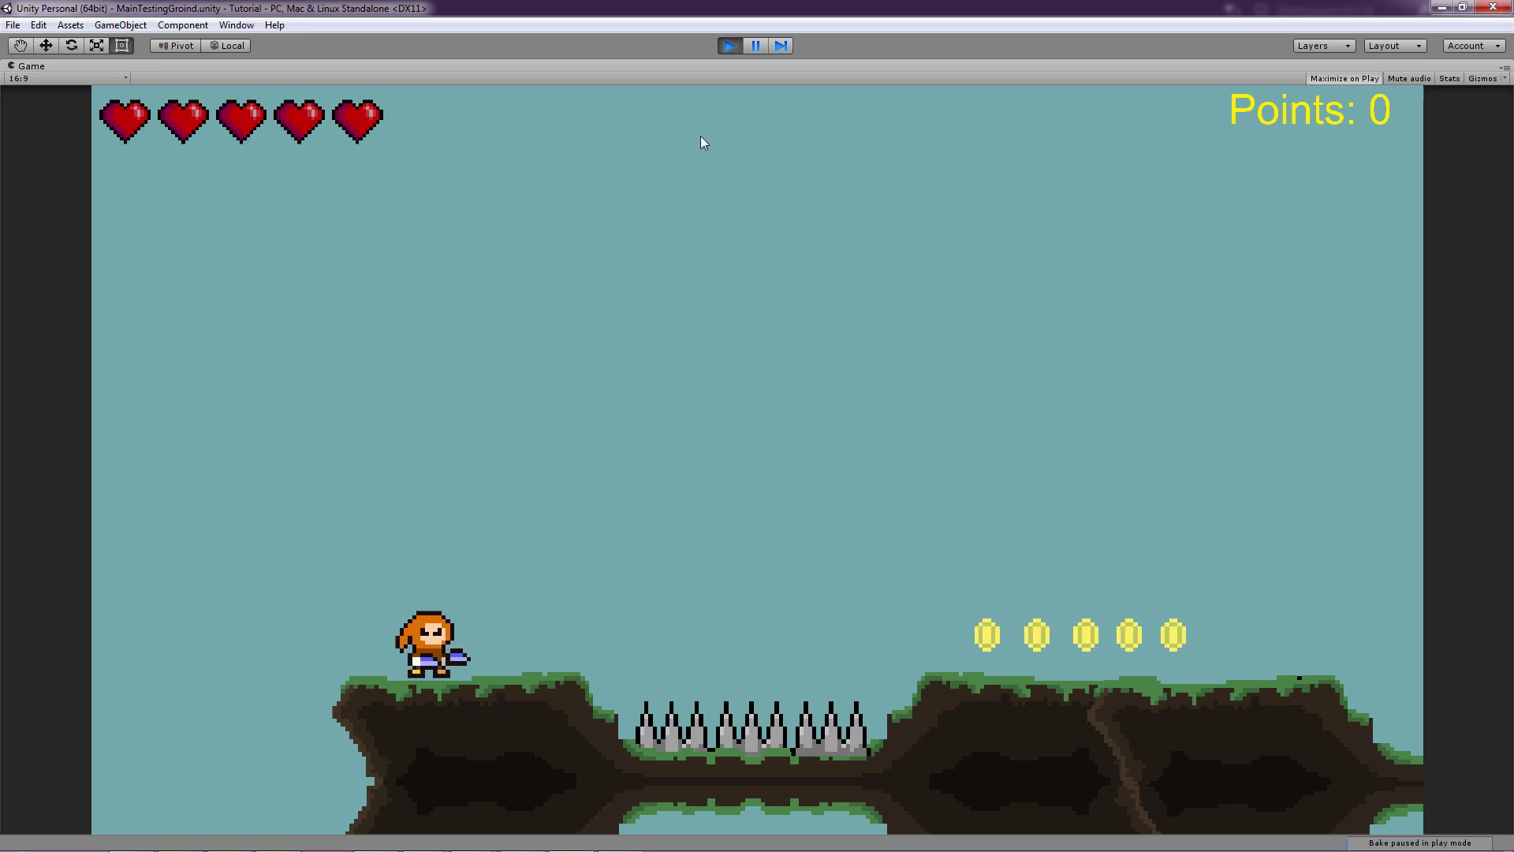
Stop the test run and show the Player object's Rigidbody 2D and Player script values
{"action": "left_click", "coordinate": [729, 46]}
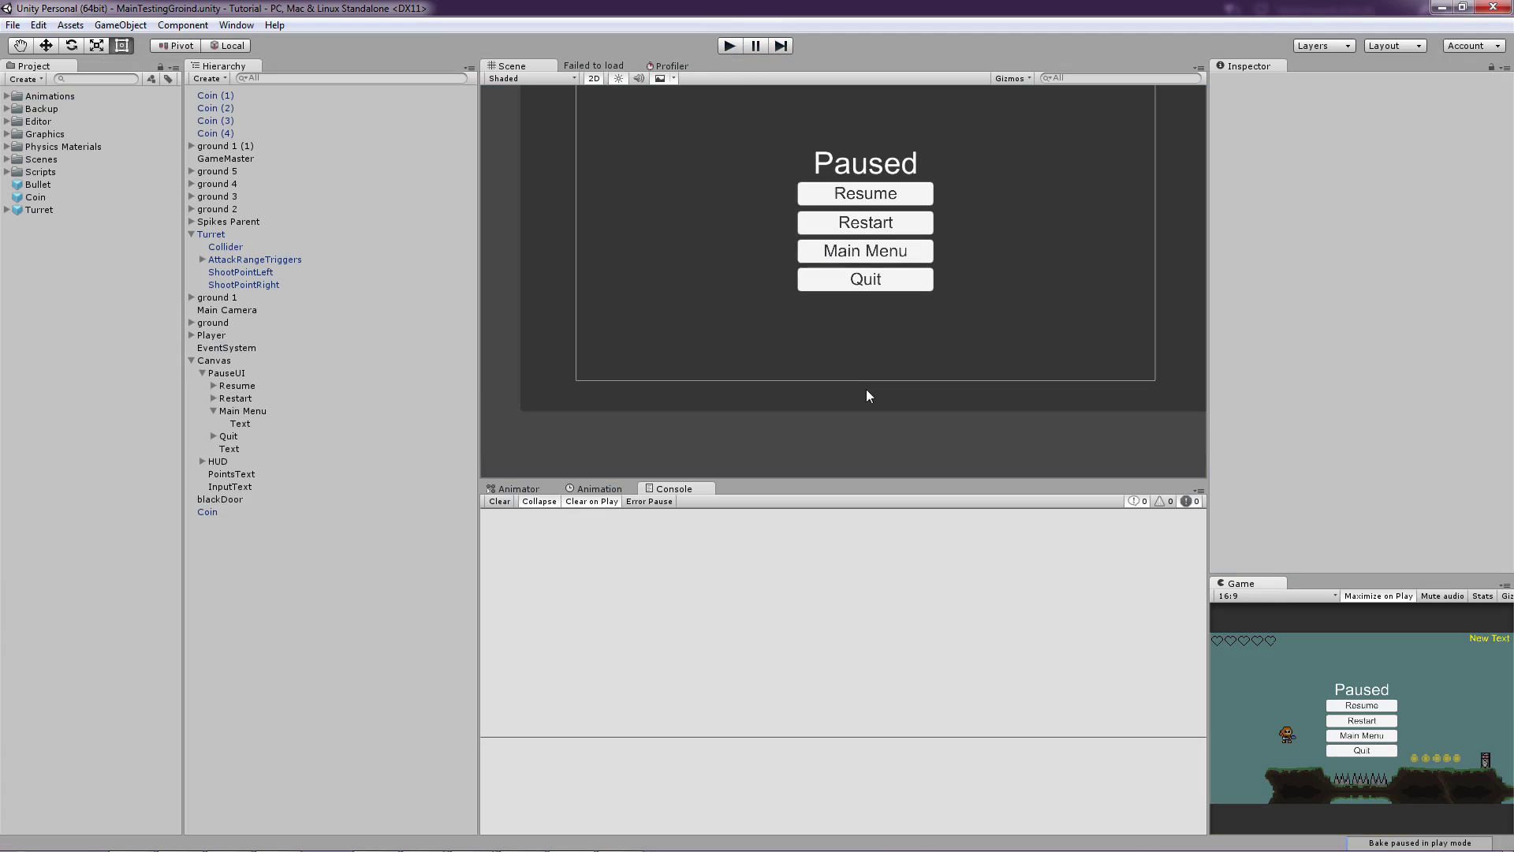
{"action": "scroll", "coordinate": [853, 381], "scroll_direction": "down", "scroll_amount": 3}
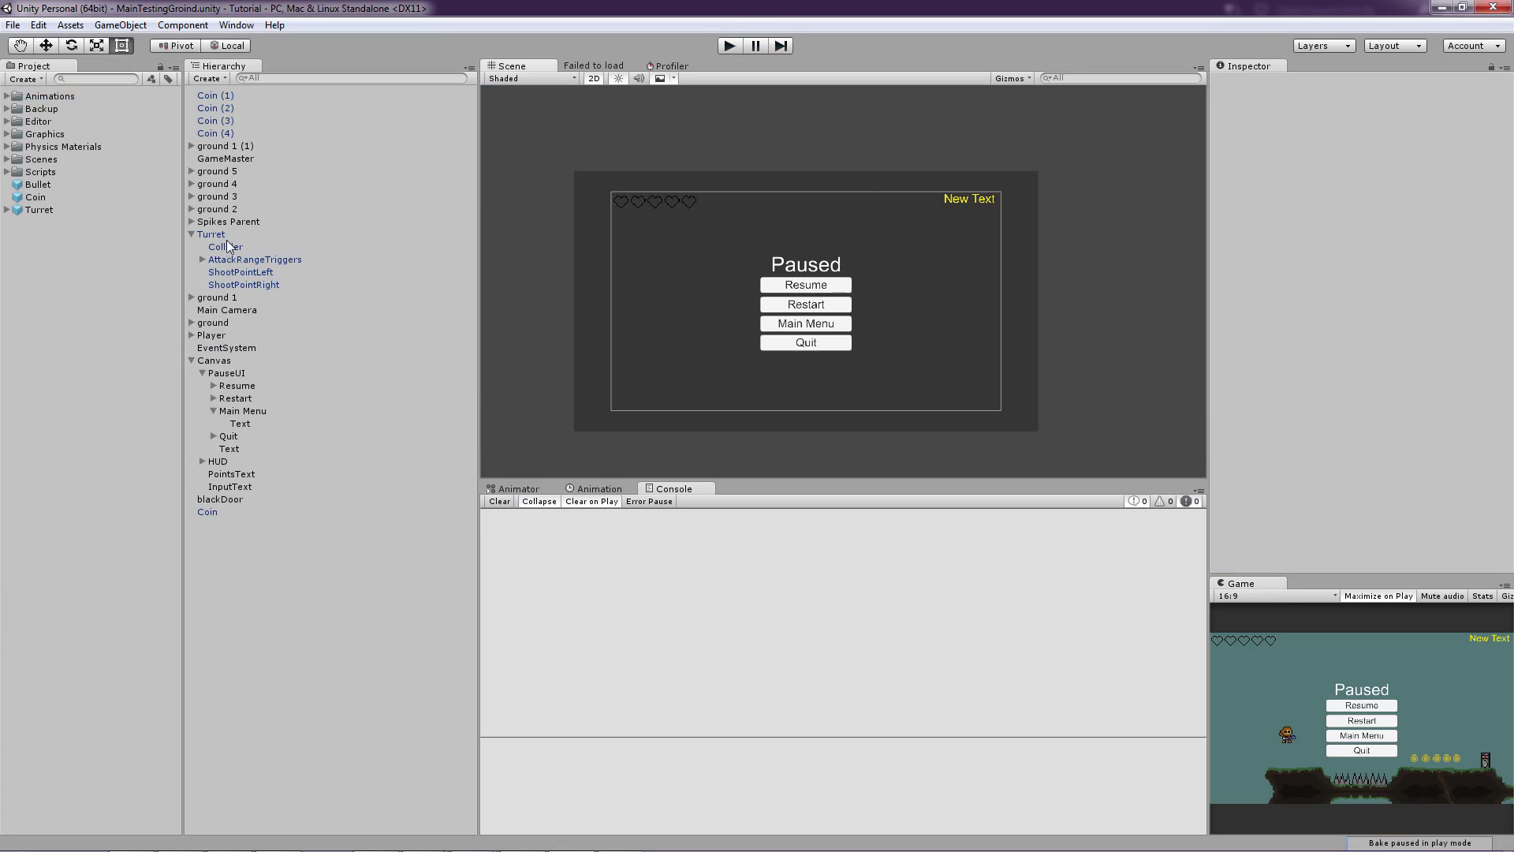
{"action": "left_click", "coordinate": [242, 334]}
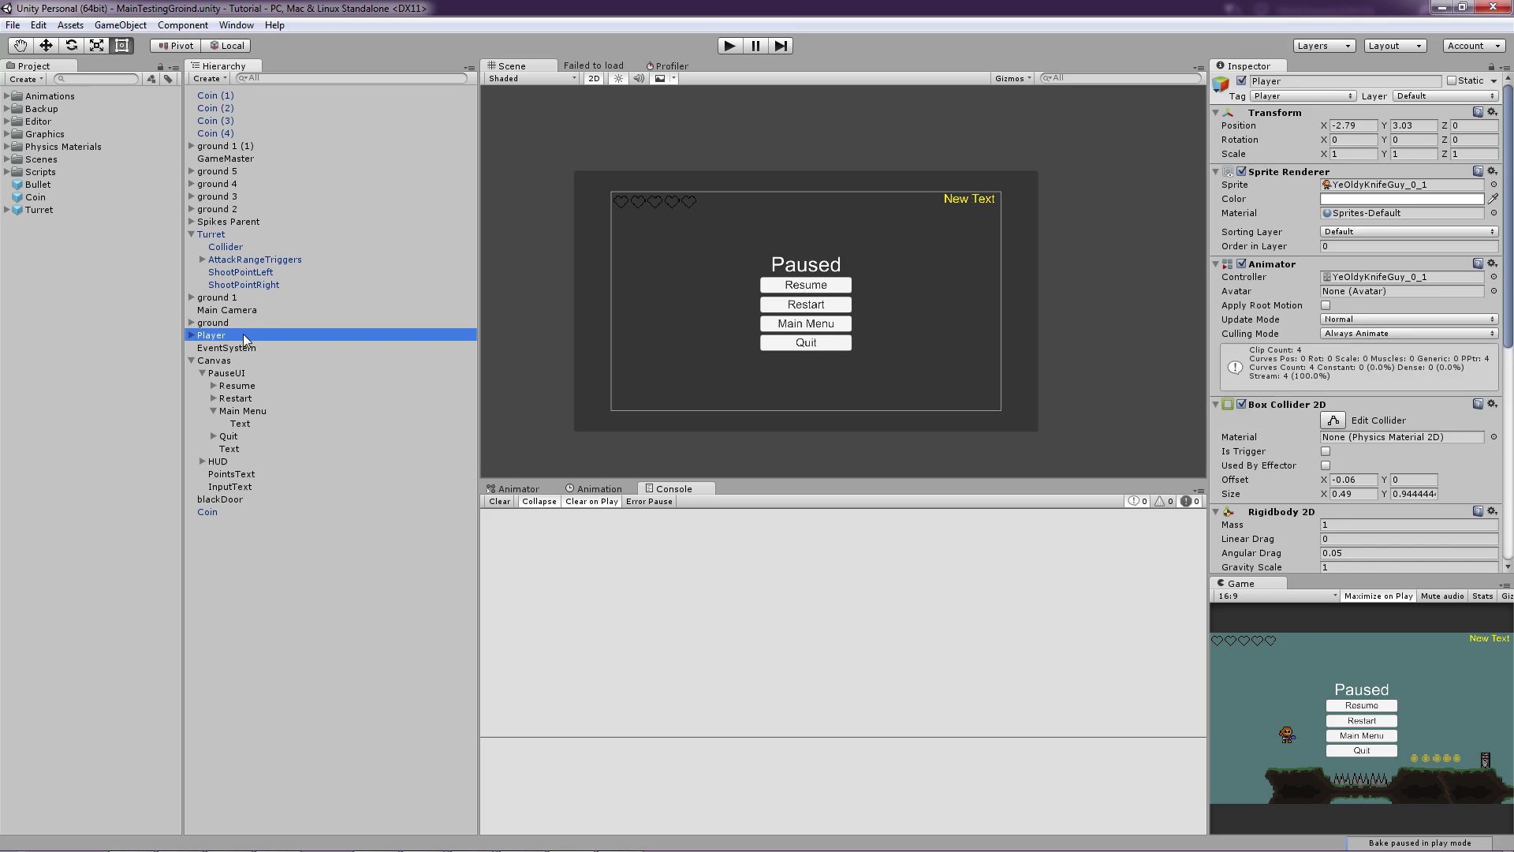
{"action": "scroll", "coordinate": [1364, 402], "scroll_direction": "down", "scroll_amount": 6}
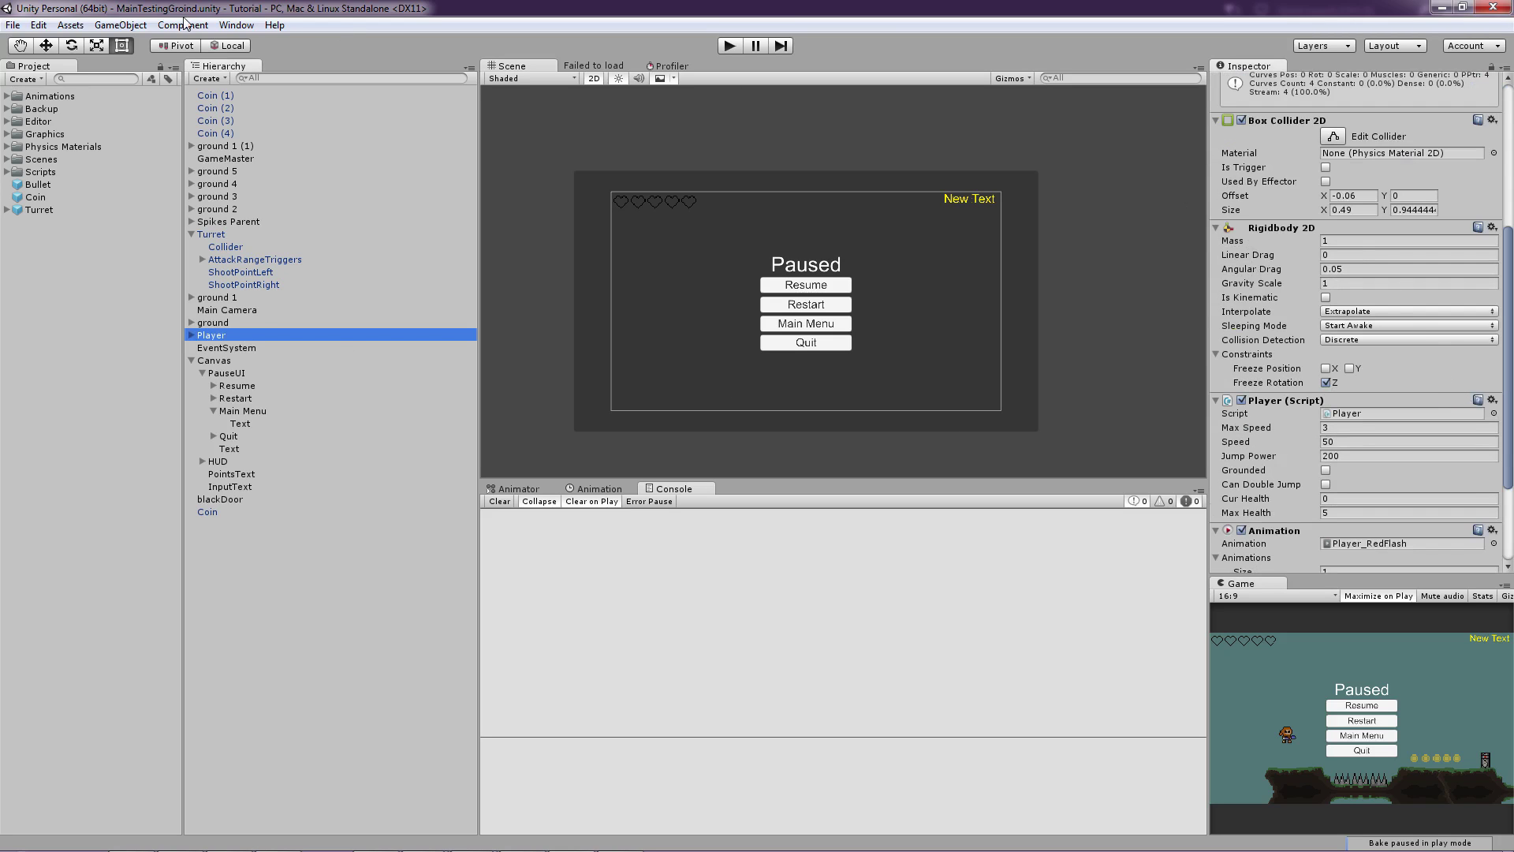
View the Help > About Unity window, then close it
{"action": "left_click", "coordinate": [275, 24]}
{"action": "left_click", "coordinate": [212, 49]}
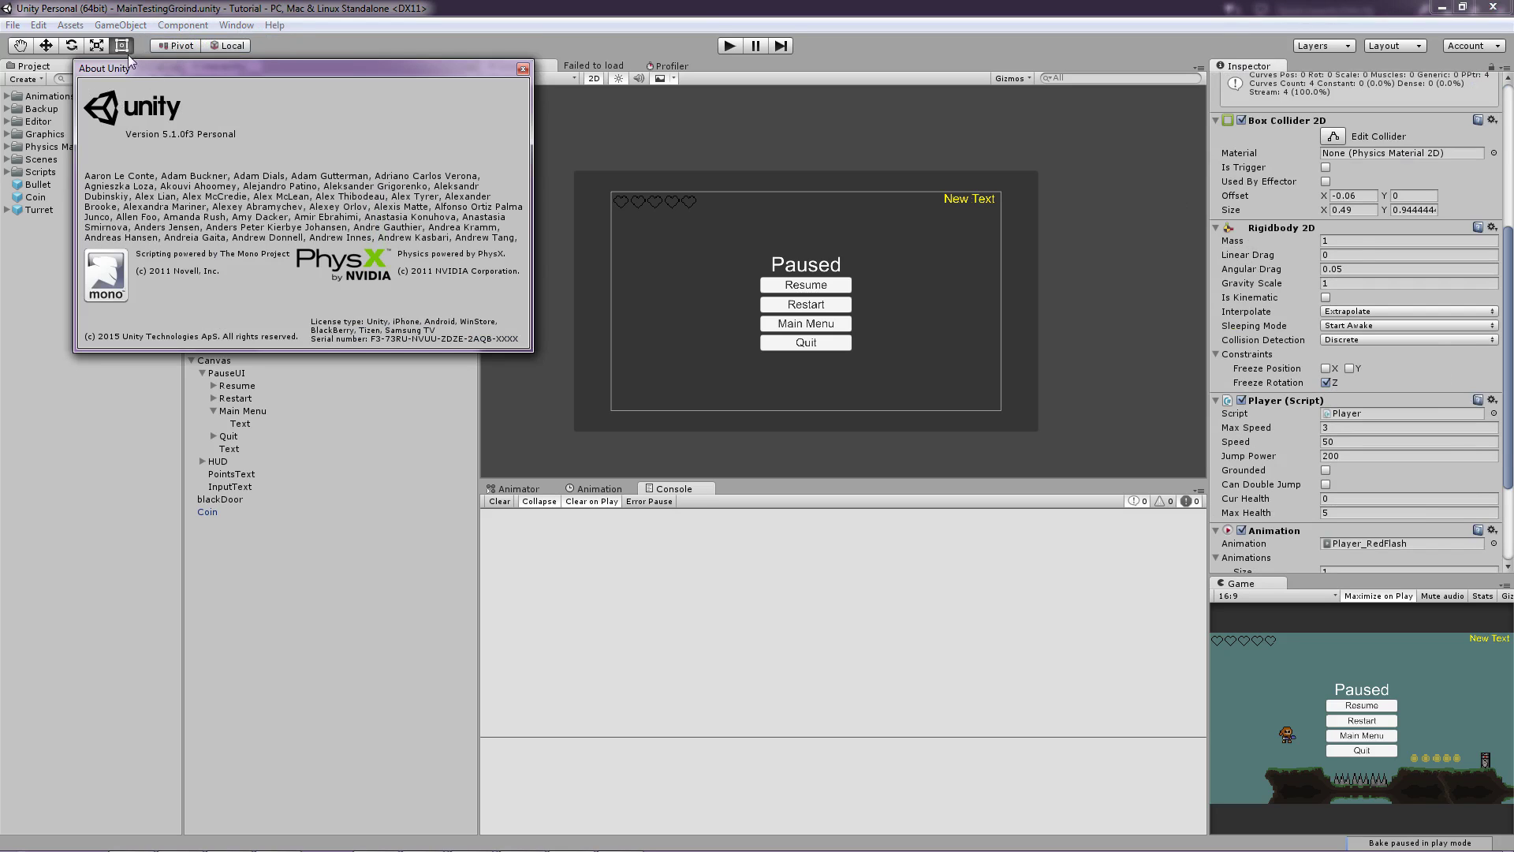
{"action": "left_click_drag", "start_coordinate": [115, 71], "coordinate": [137, 73]}
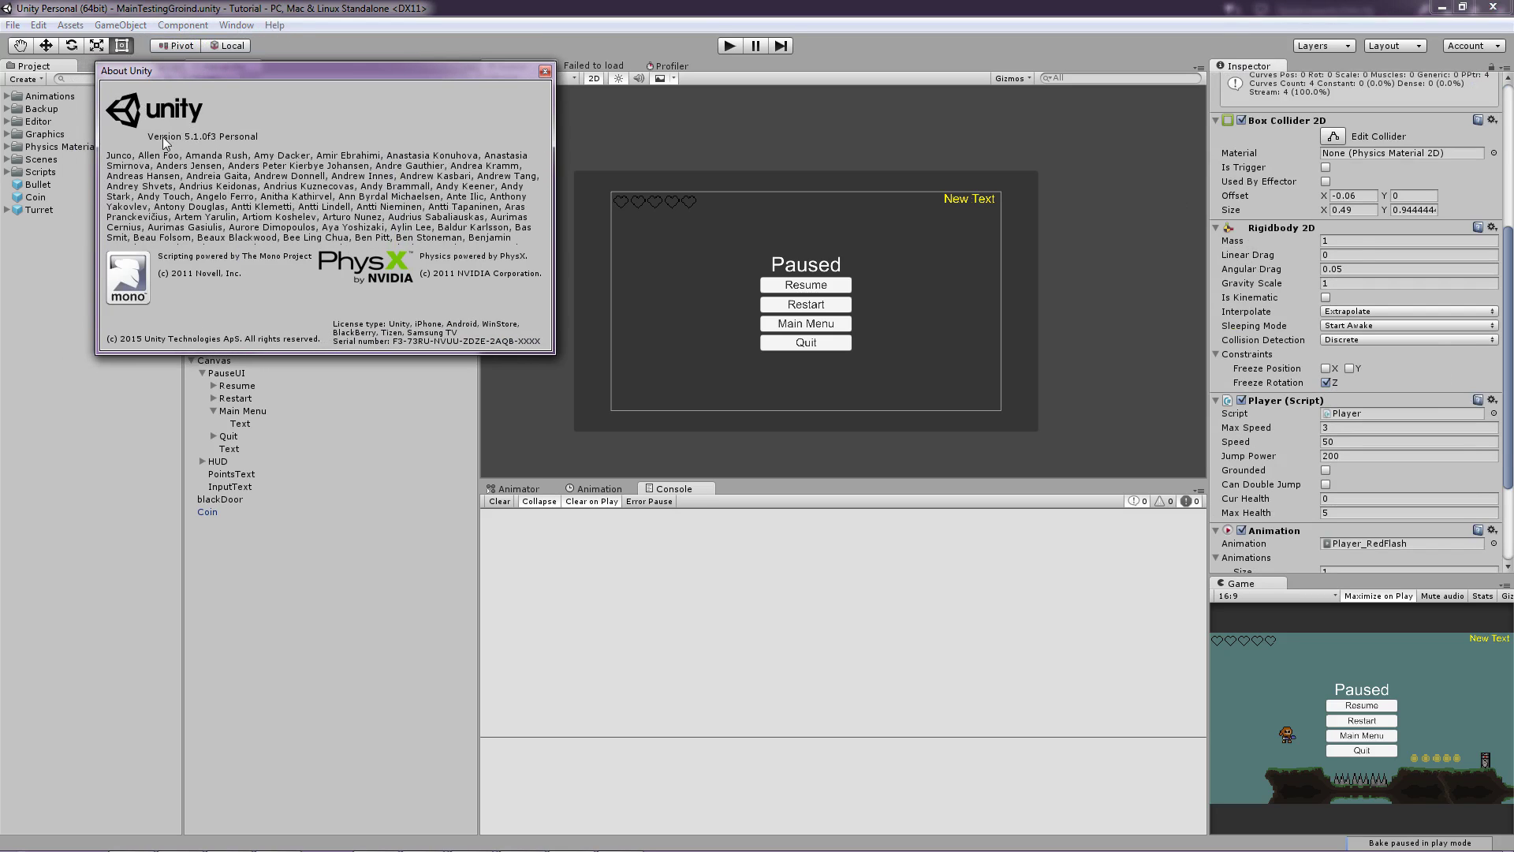
{"action": "left_click", "coordinate": [544, 72]}
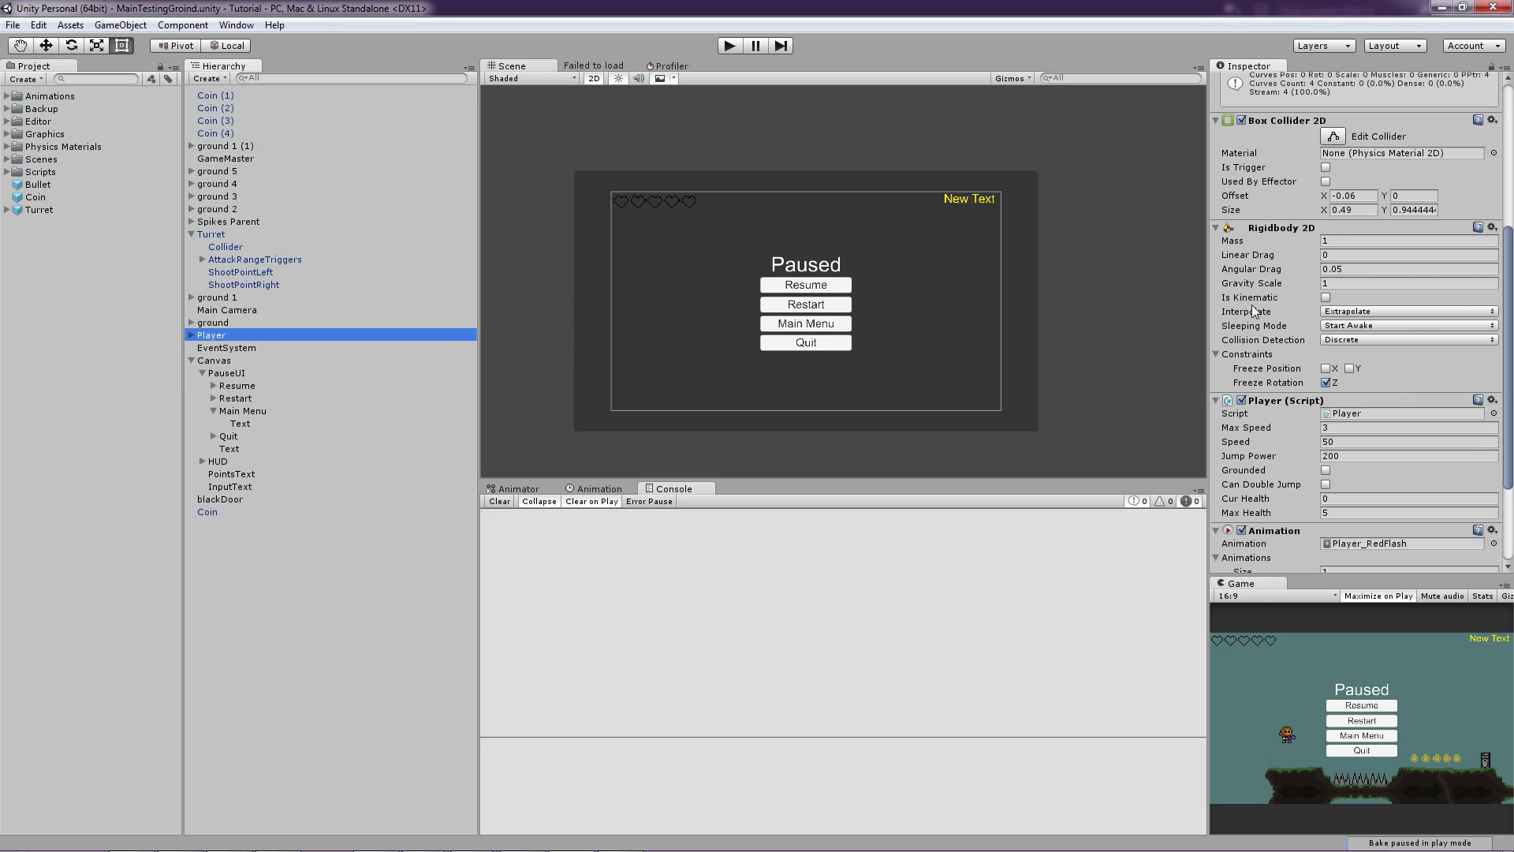
{"action": "left_click", "coordinate": [1326, 382]}
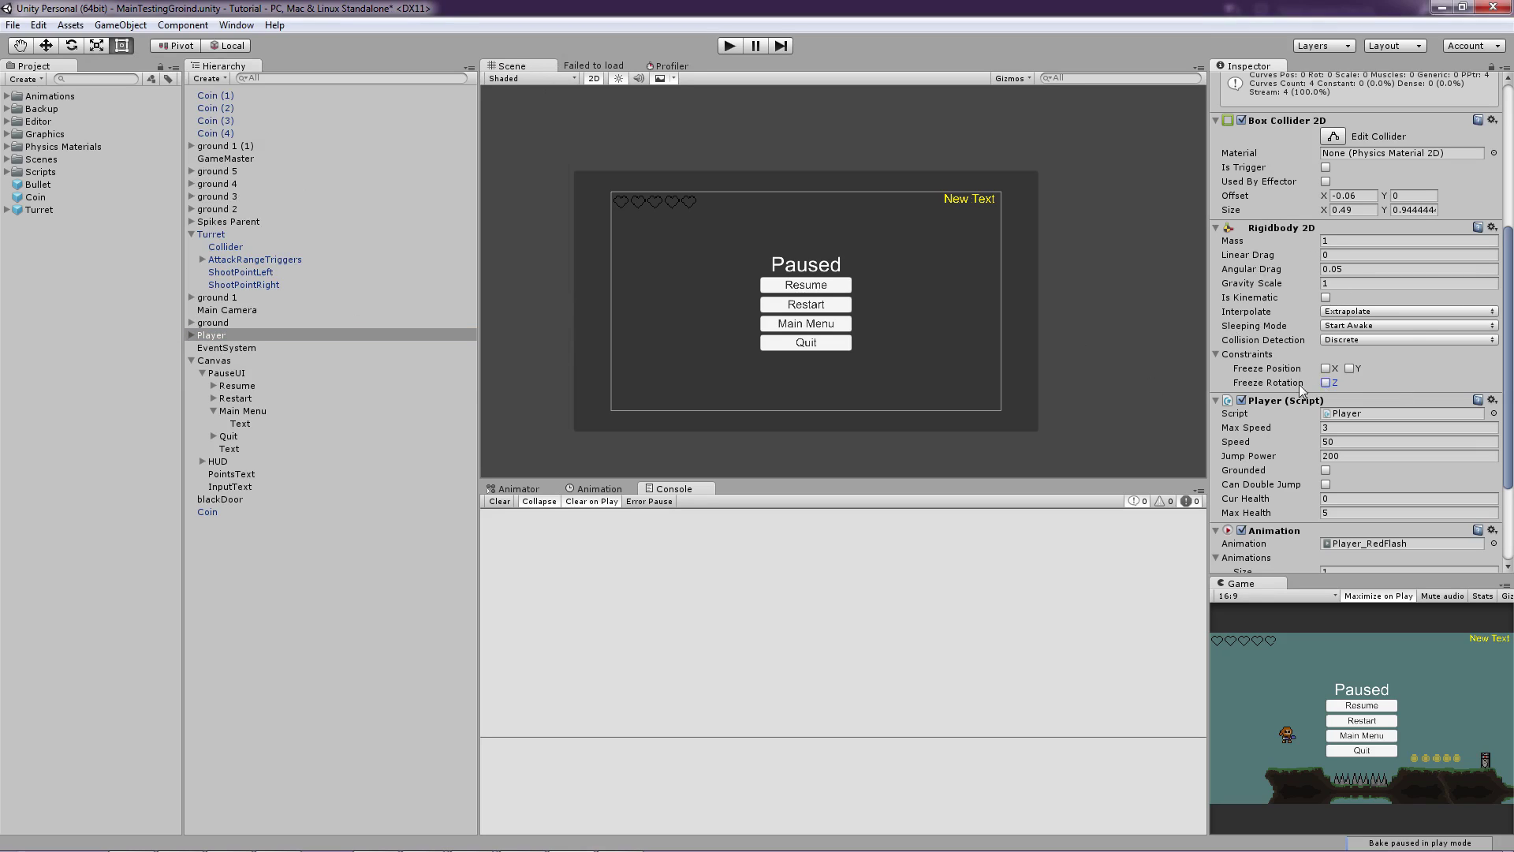
{"action": "left_click", "coordinate": [1216, 355]}
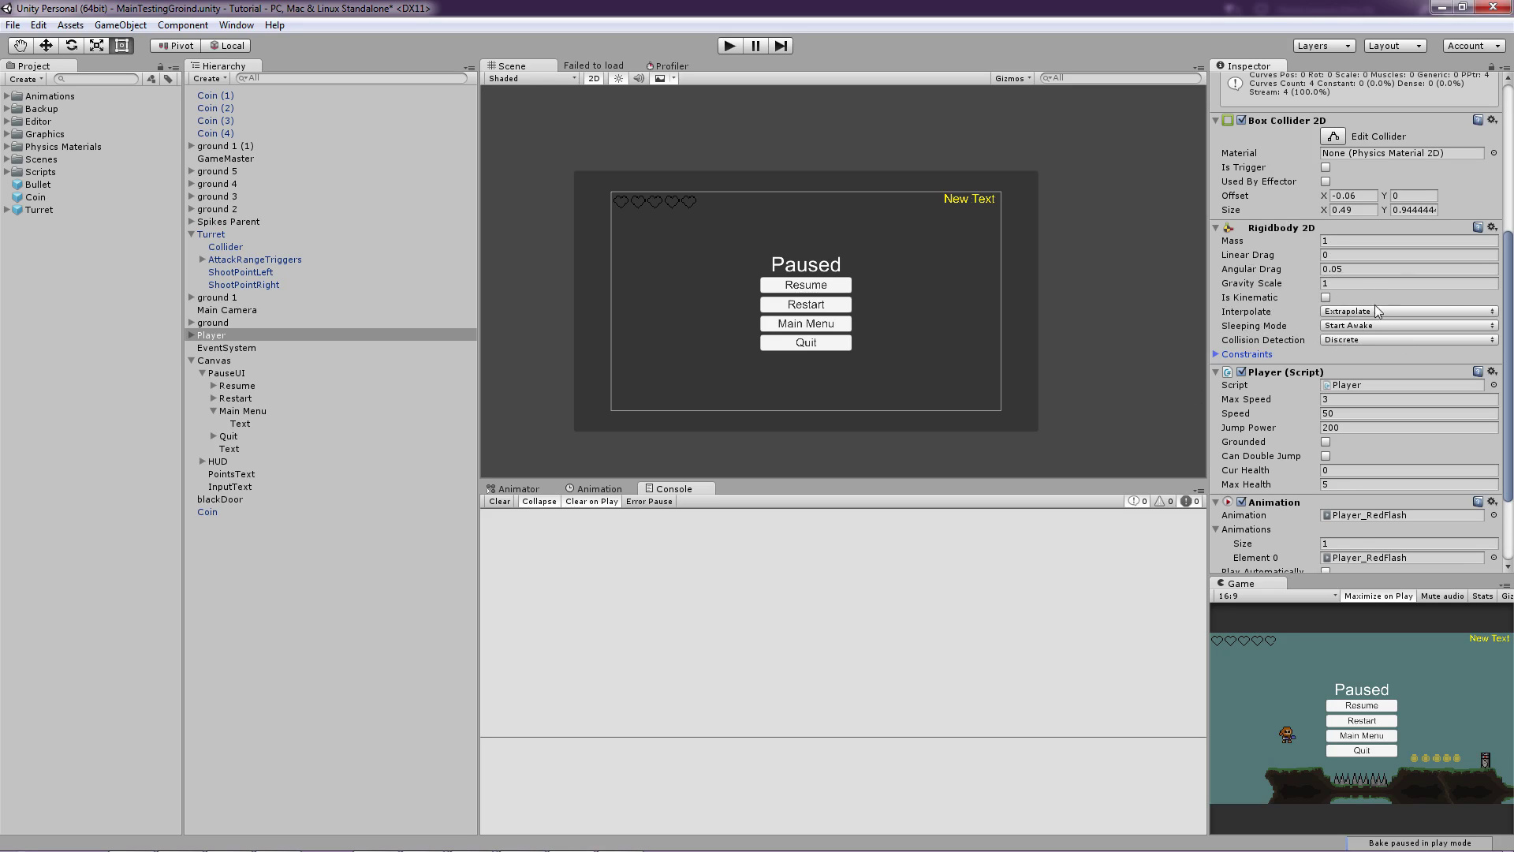
{"action": "left_click", "coordinate": [1214, 355]}
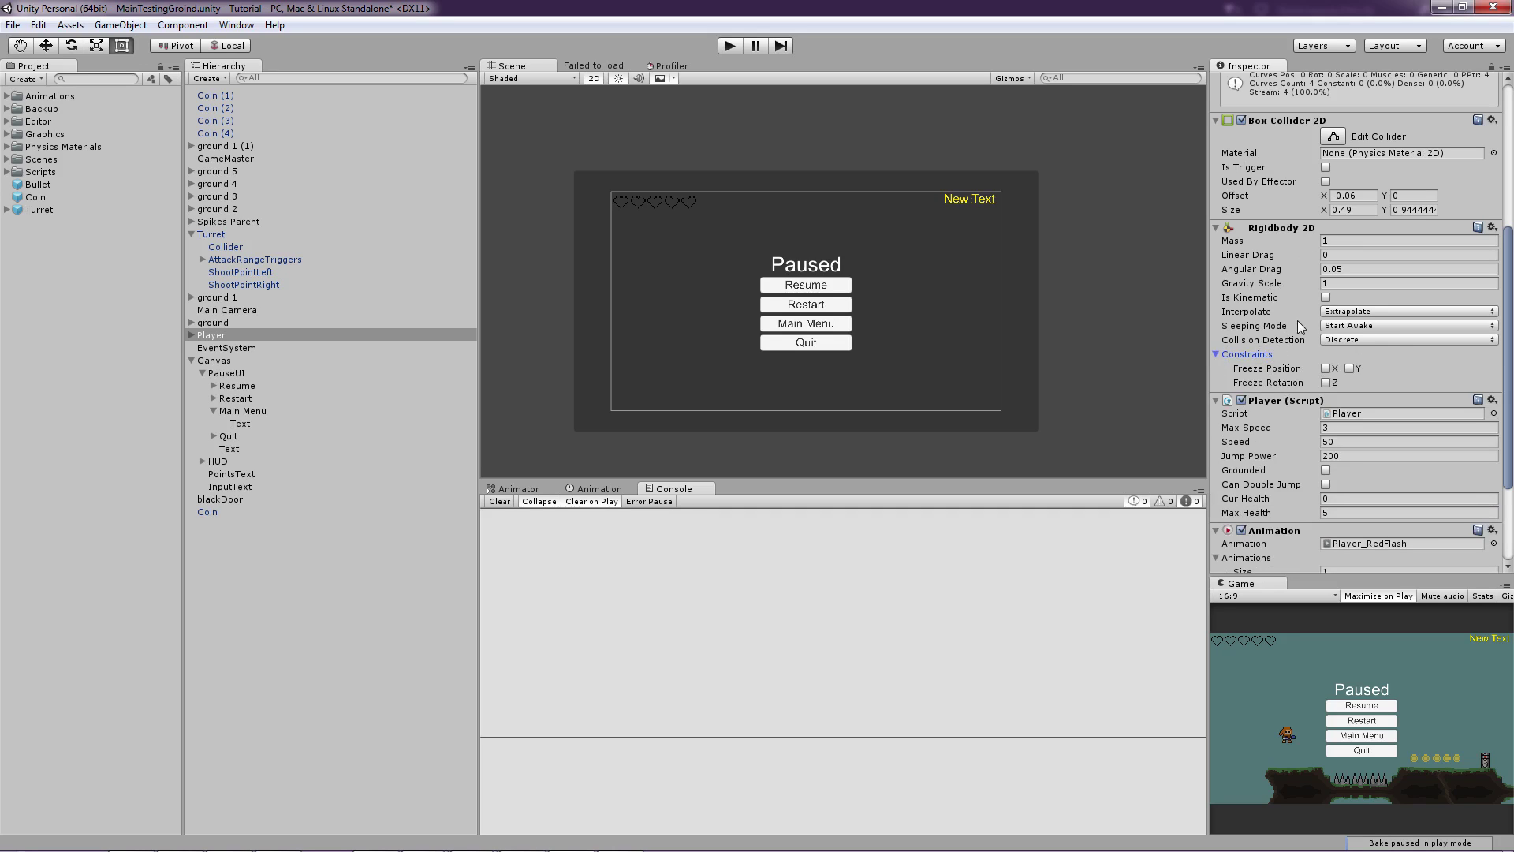
{"action": "left_click", "coordinate": [1327, 382]}
{"action": "left_click", "coordinate": [1384, 354]}
{"action": "left_click", "coordinate": [1326, 382]}
Frame the Turret and select its Collider child in the Hierarchy
{"action": "double_click", "coordinate": [240, 233]}
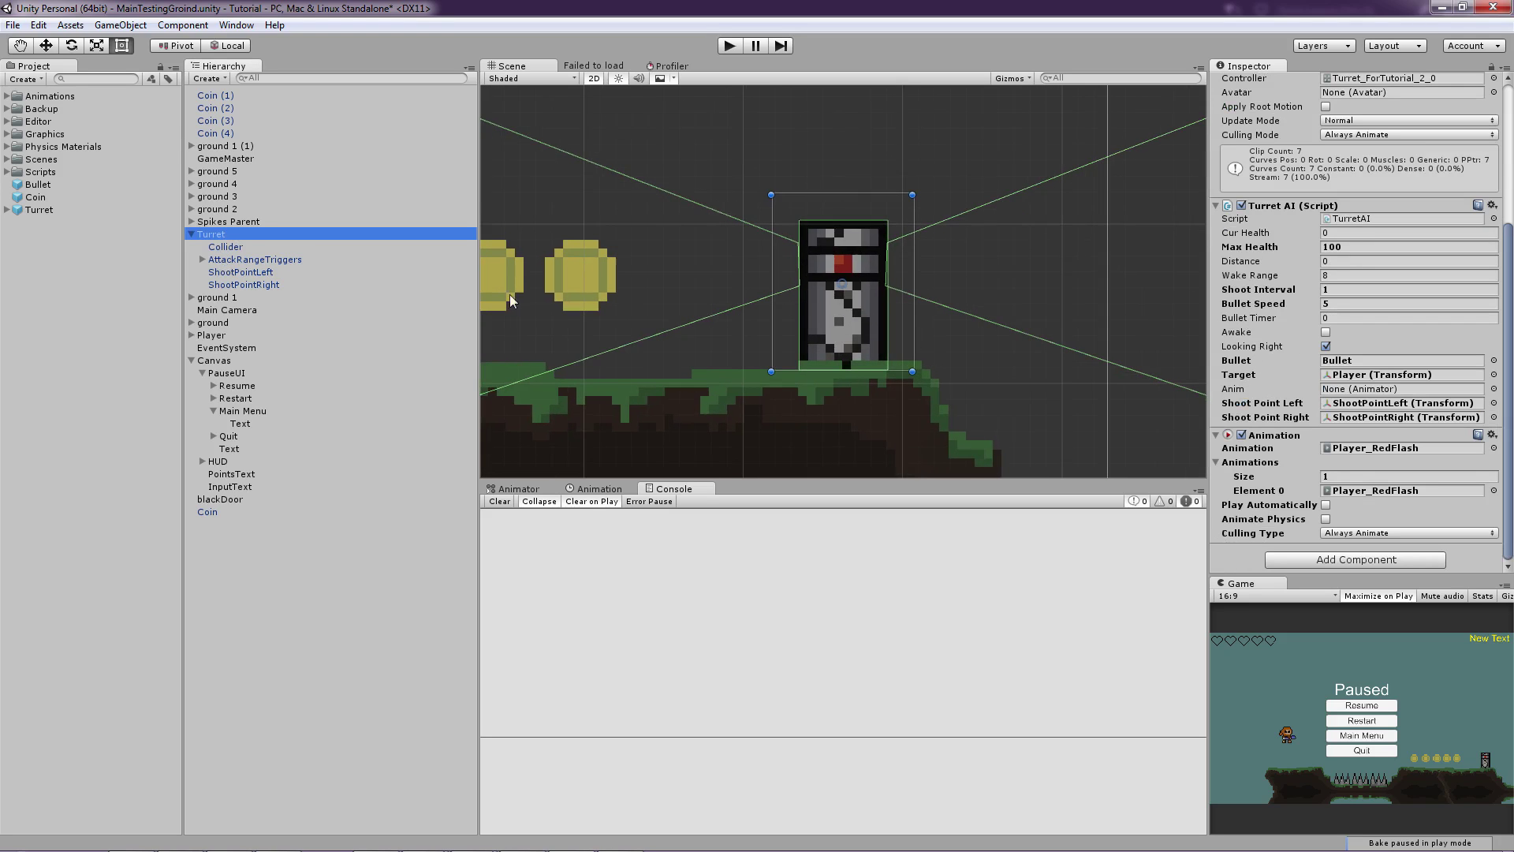
{"action": "scroll", "coordinate": [1038, 321], "scroll_direction": "up", "scroll_amount": 3}
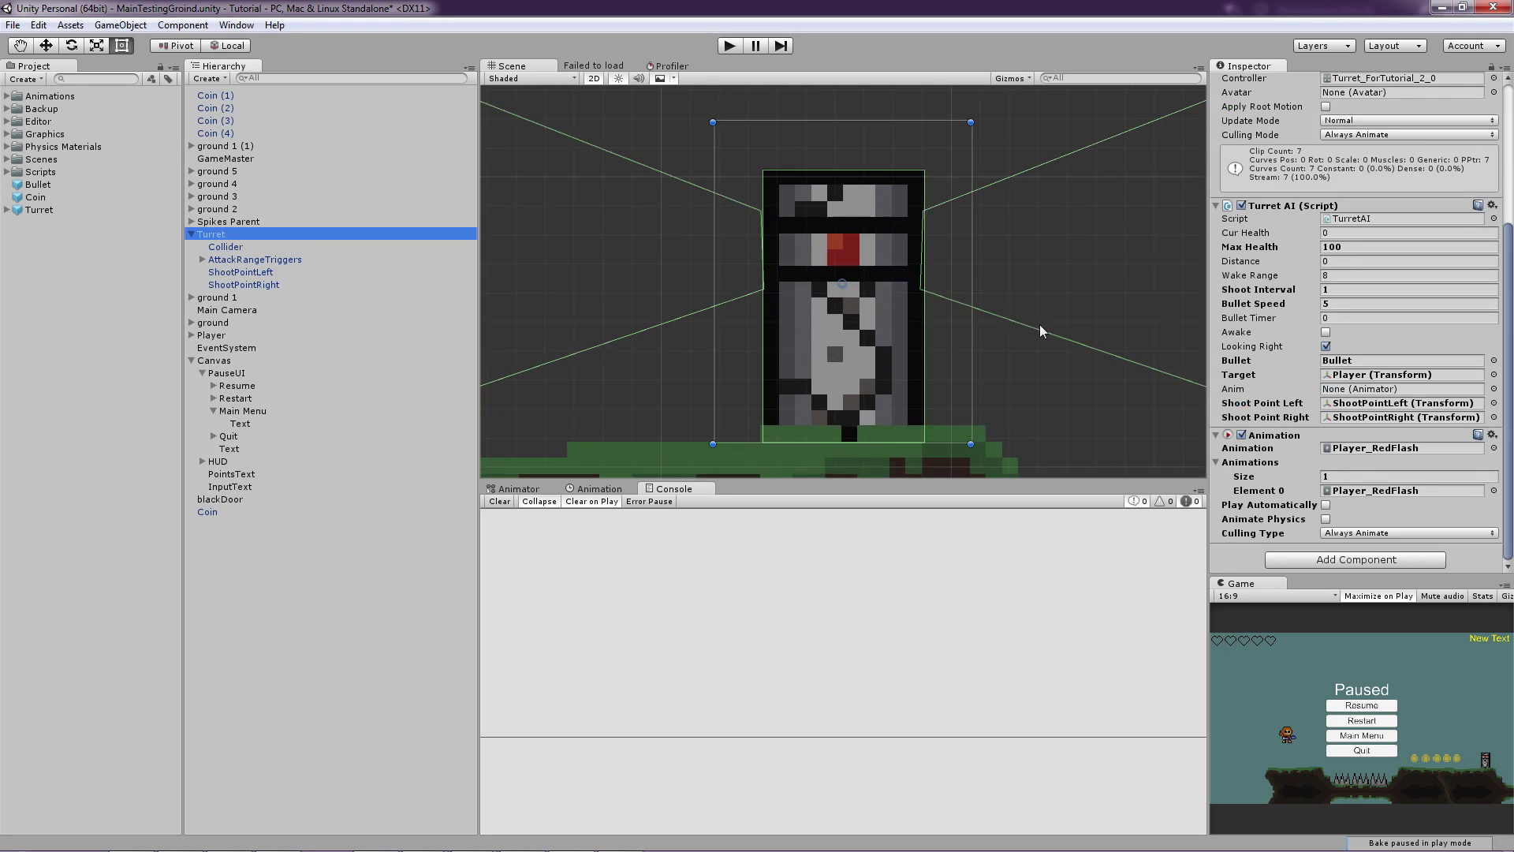
{"action": "scroll", "coordinate": [1040, 324], "scroll_direction": "down", "scroll_amount": 3}
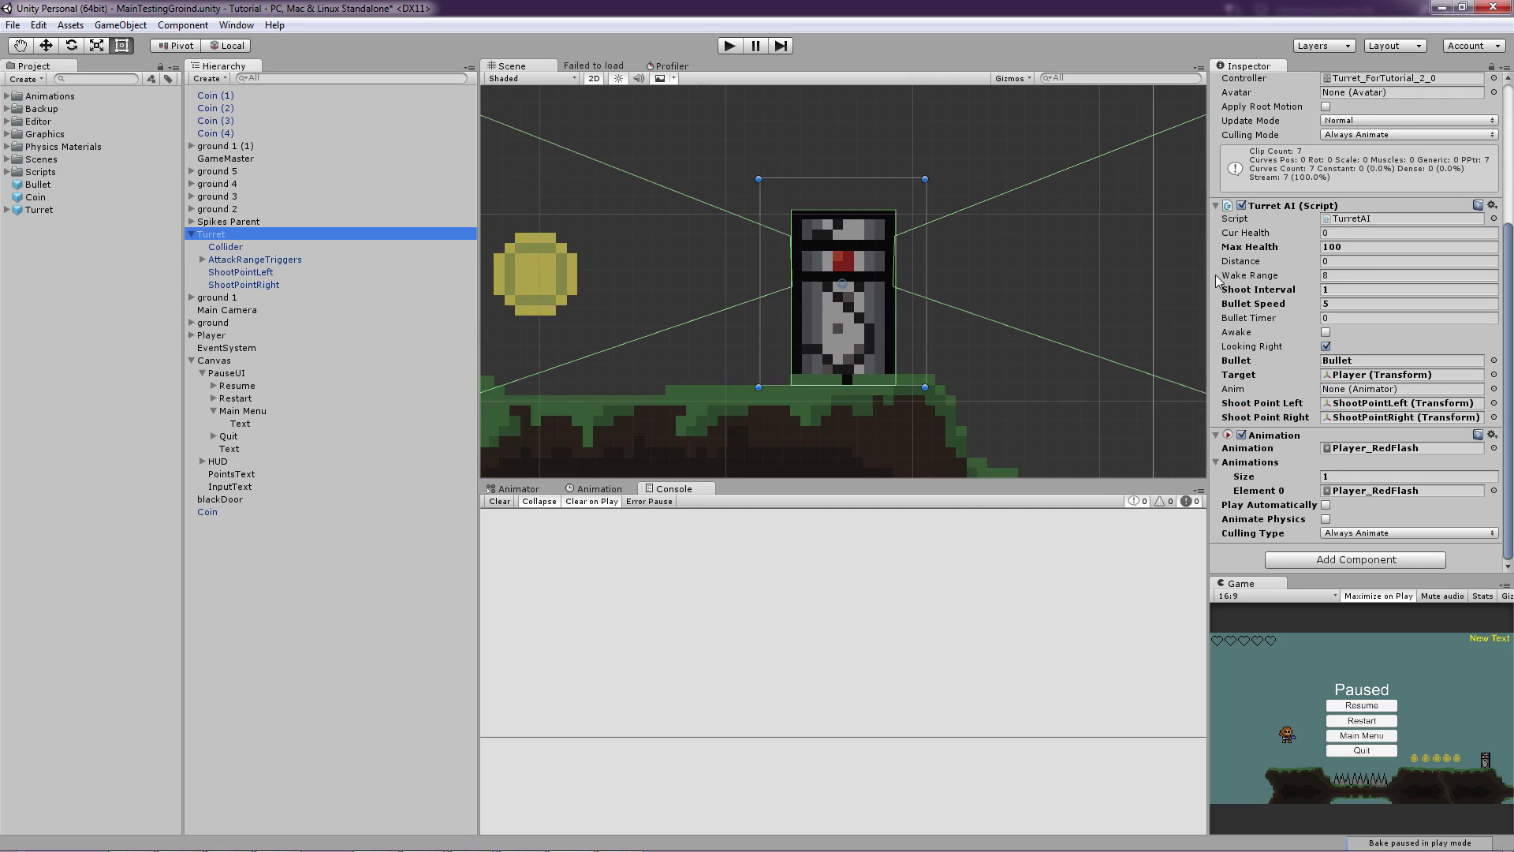
{"action": "left_click", "coordinate": [251, 250]}
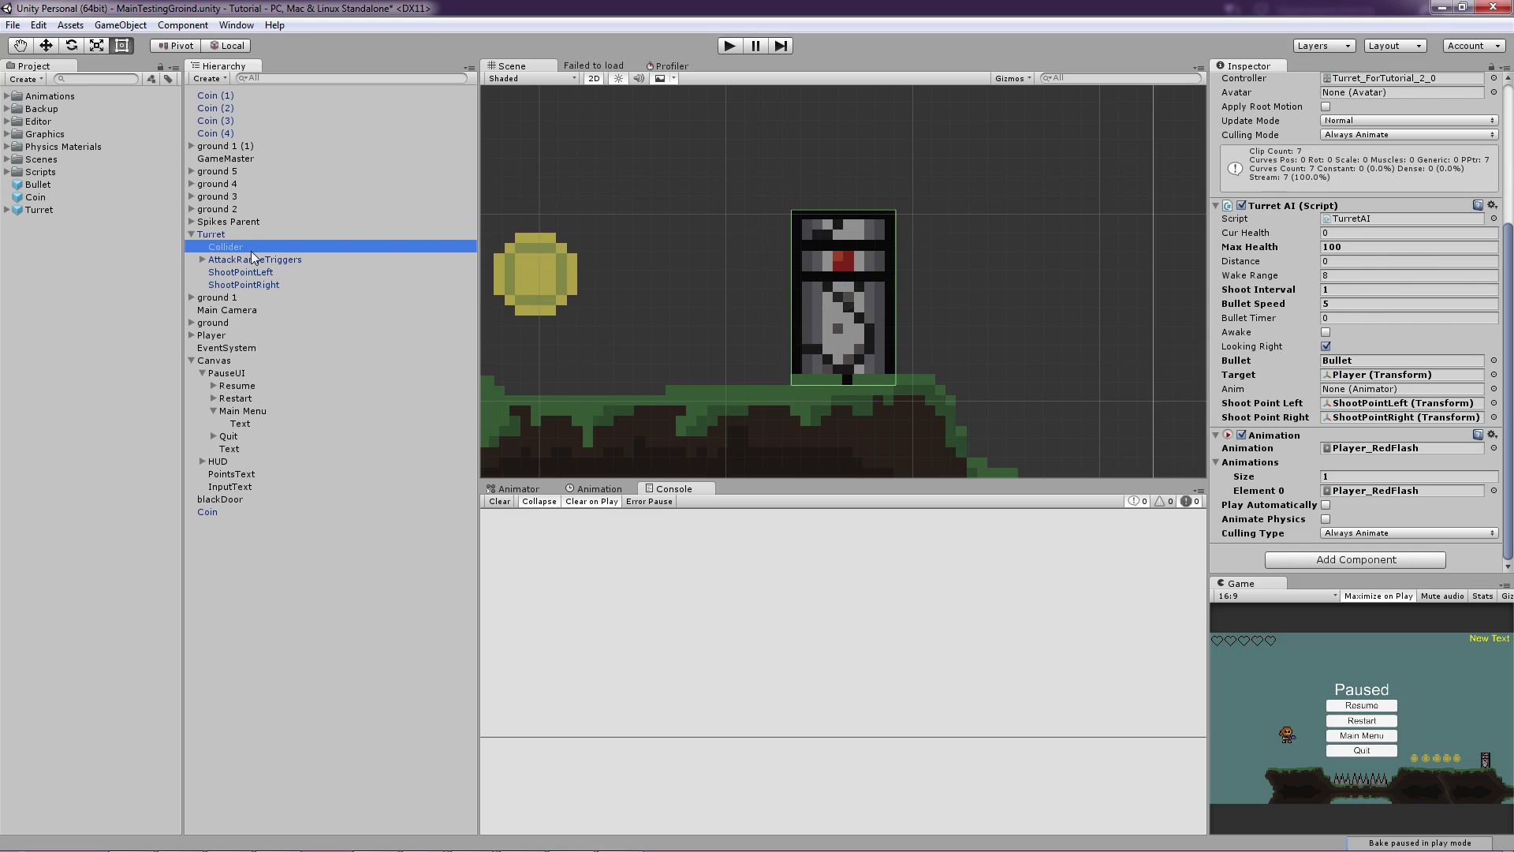
Remove the Collider's Platform Effector 2D and turn off Used By Effector
{"action": "right_click", "coordinate": [1323, 298]}
{"action": "left_click", "coordinate": [1388, 334]}
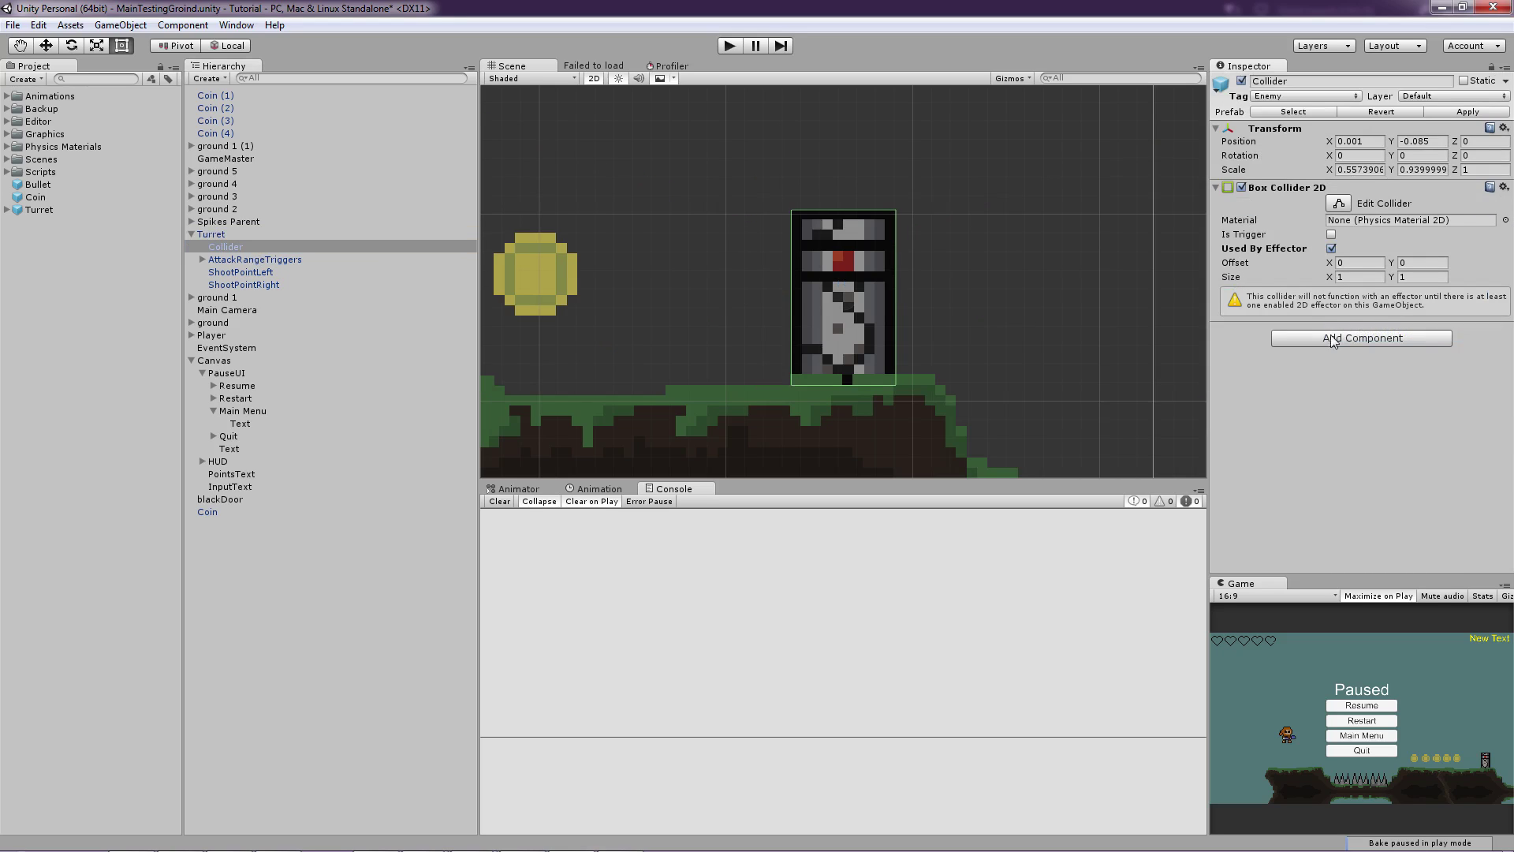
{"action": "left_click", "coordinate": [1331, 249]}
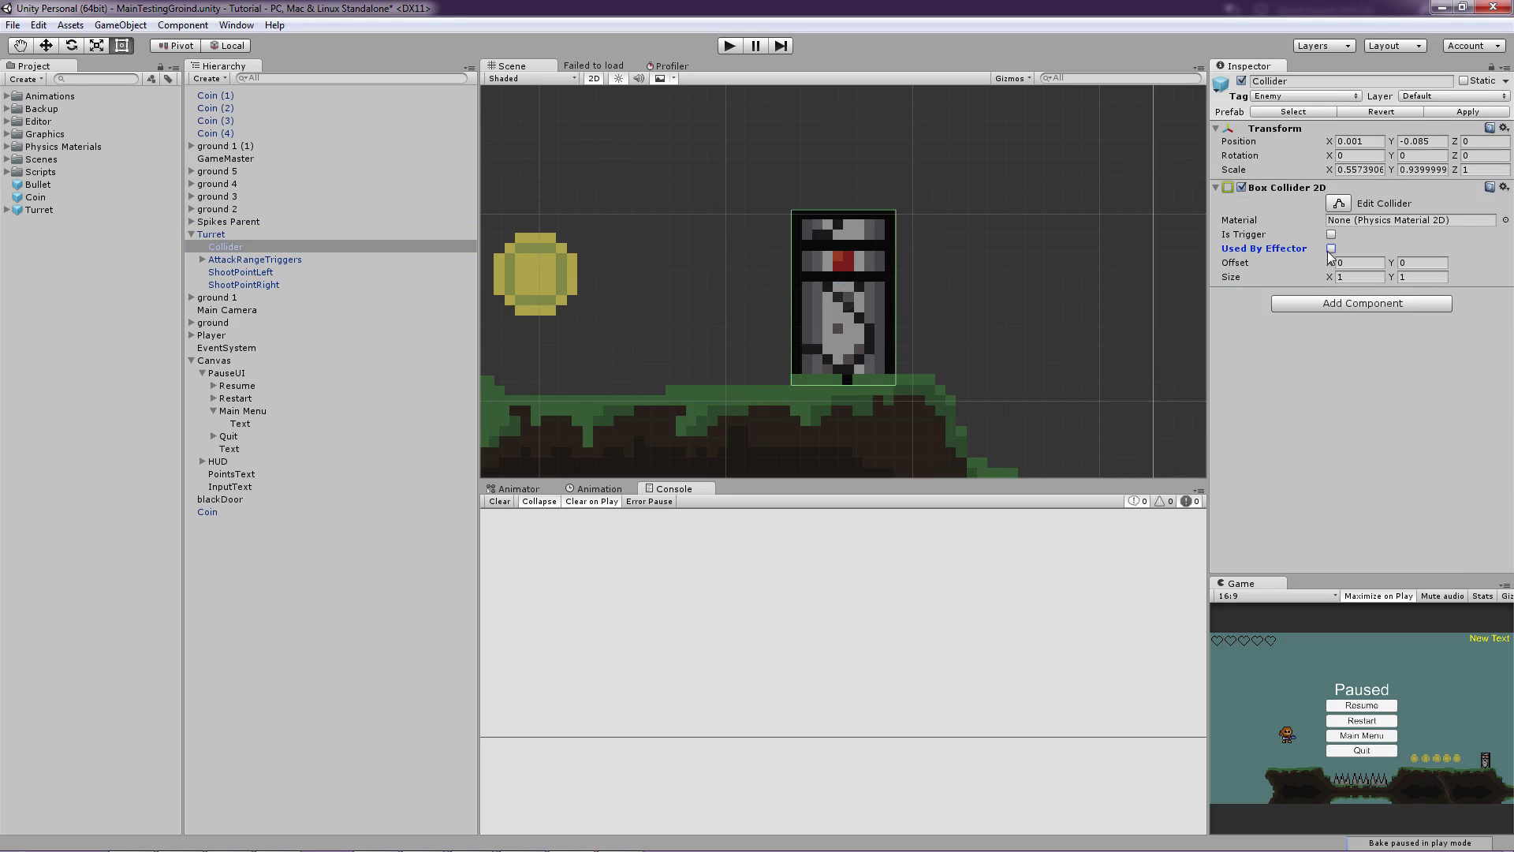
{"action": "scroll", "coordinate": [907, 347], "scroll_direction": "down", "scroll_amount": 1}
{"action": "scroll", "coordinate": [907, 347], "scroll_direction": "down", "scroll_amount": 8}
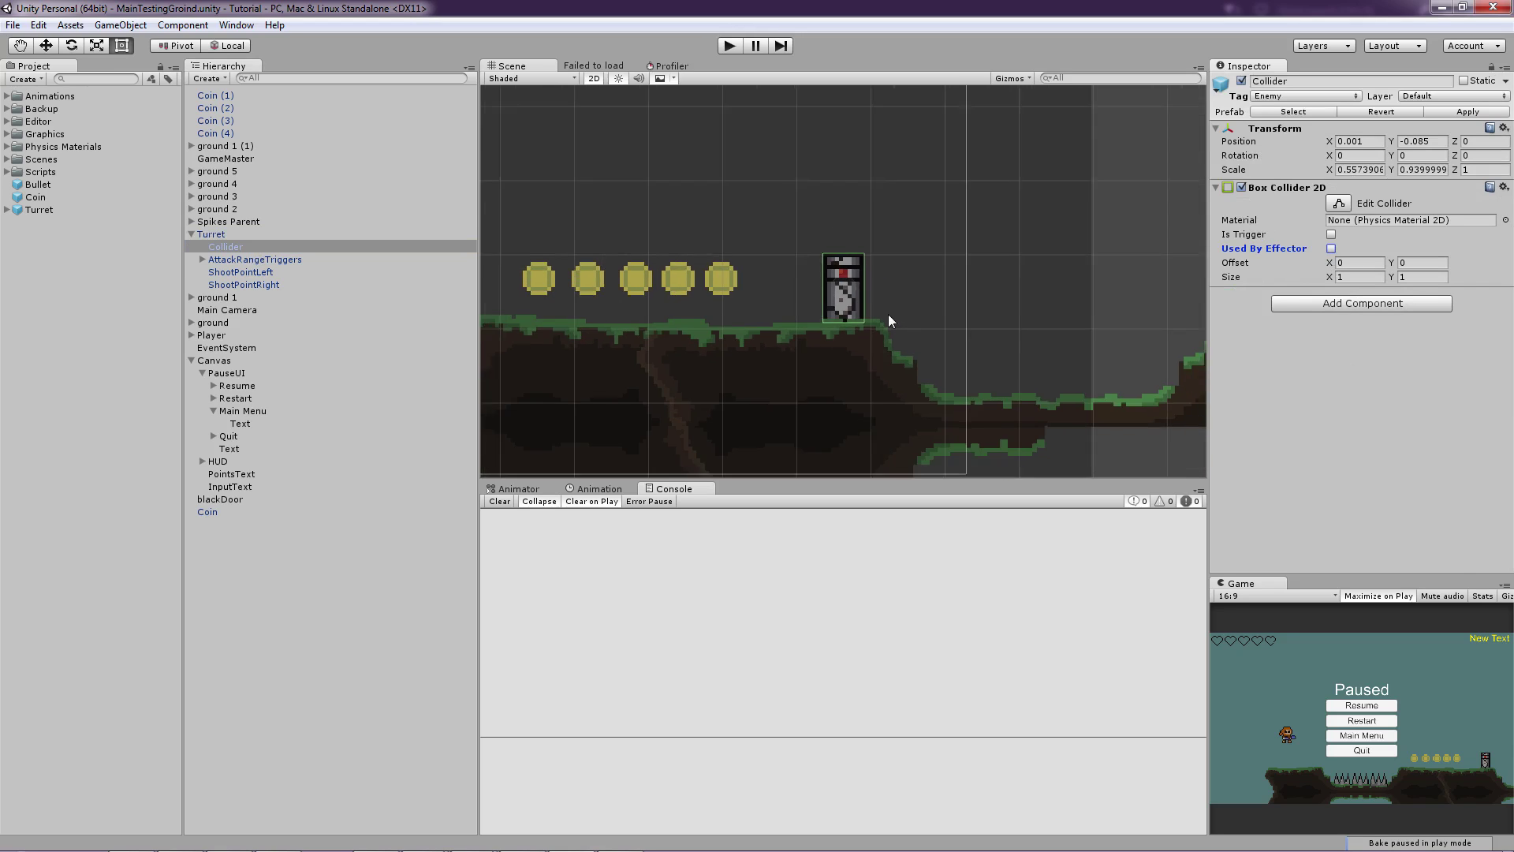
{"action": "scroll", "coordinate": [871, 304], "scroll_direction": "down", "scroll_amount": 1}
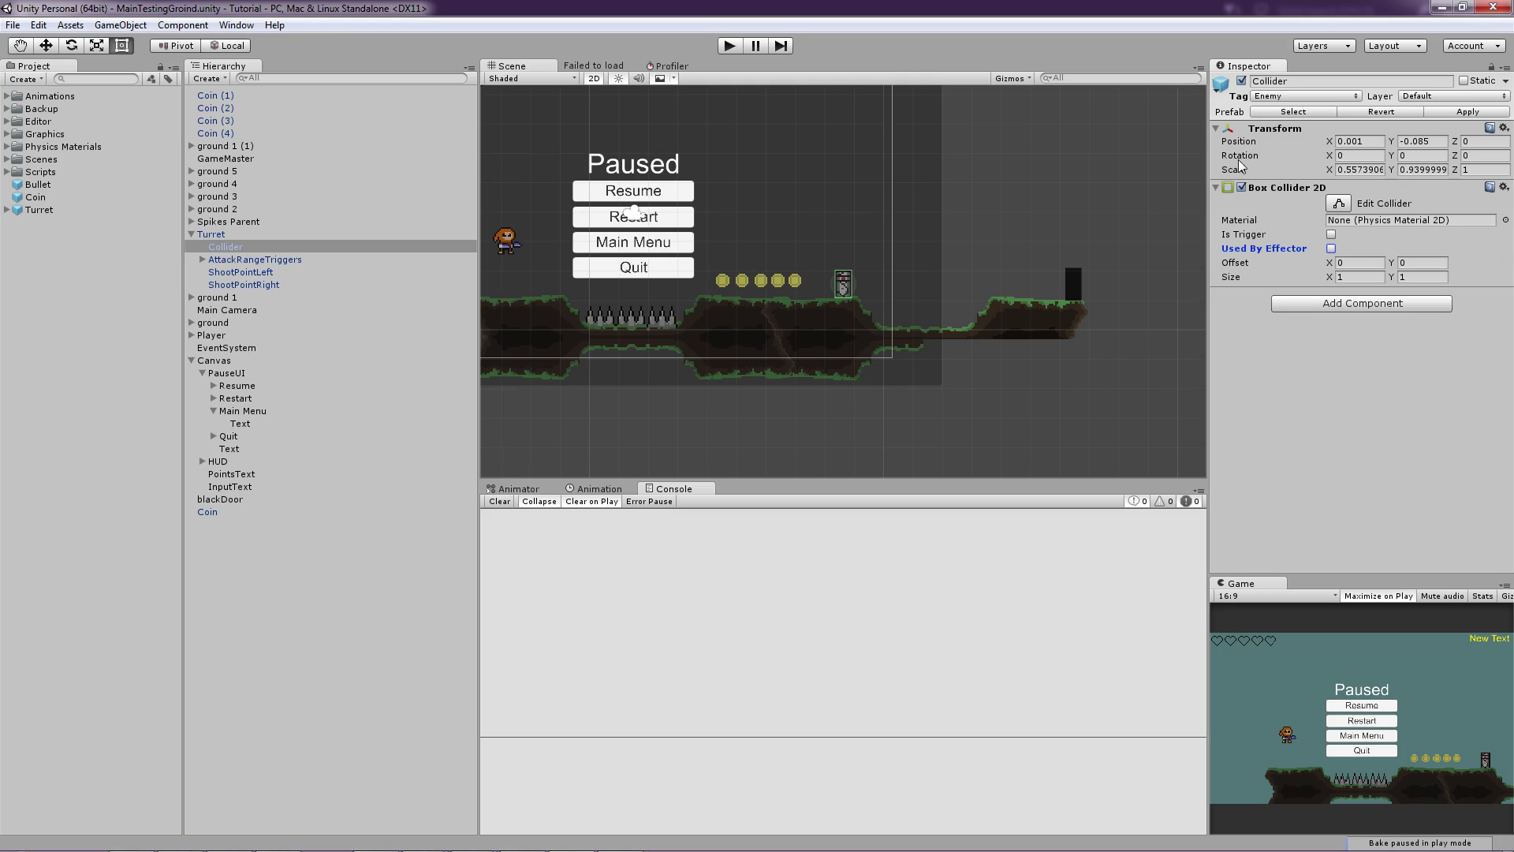
Add a Platform Effector 2D to the turret Collider by searching 'plat'
{"action": "left_click", "coordinate": [1308, 310]}
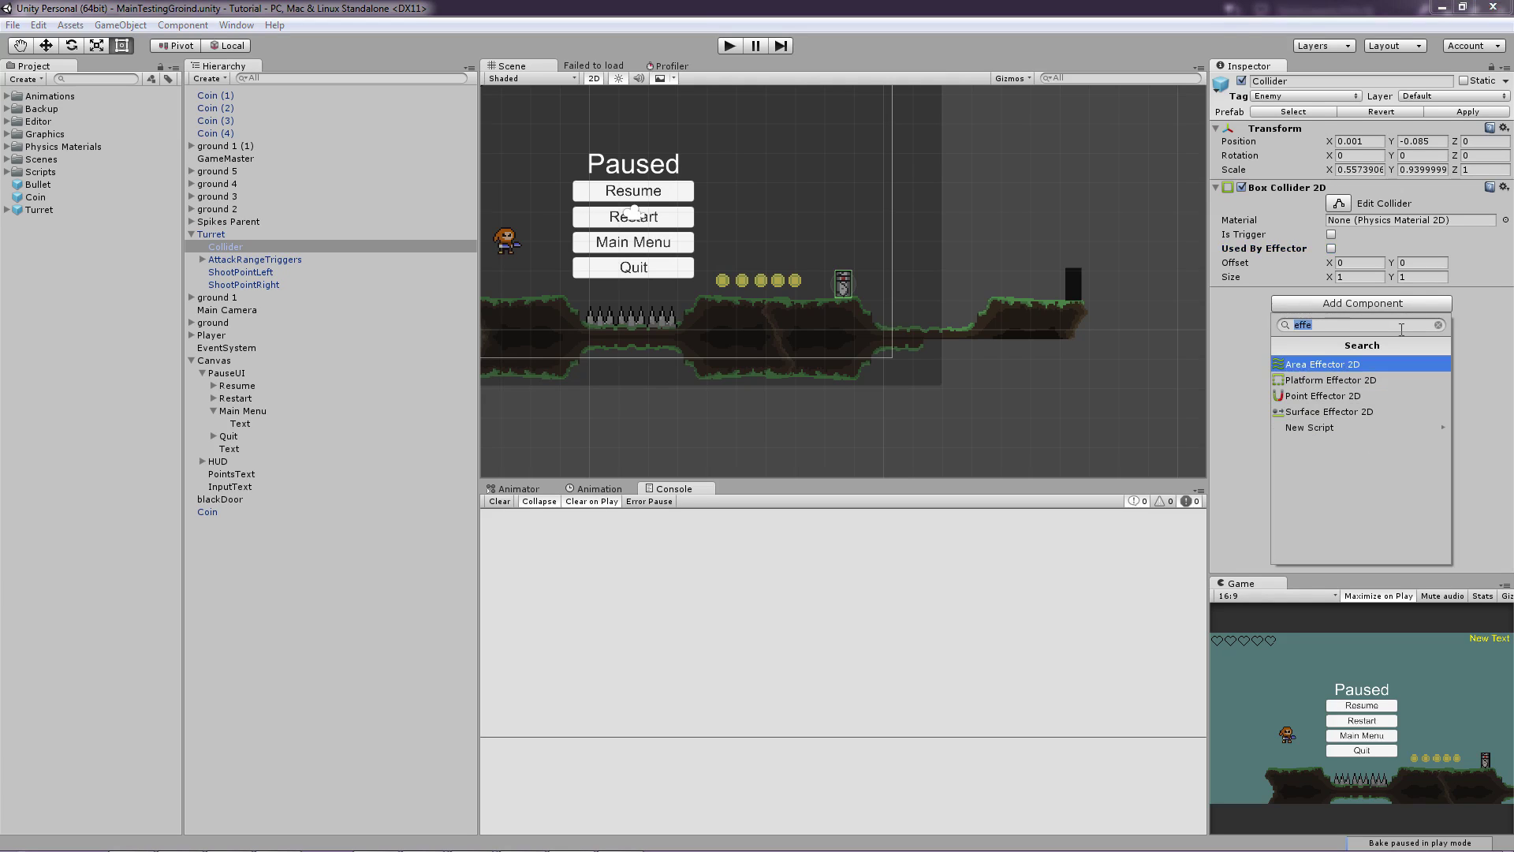
{"action": "key", "text": "BackSpace"}
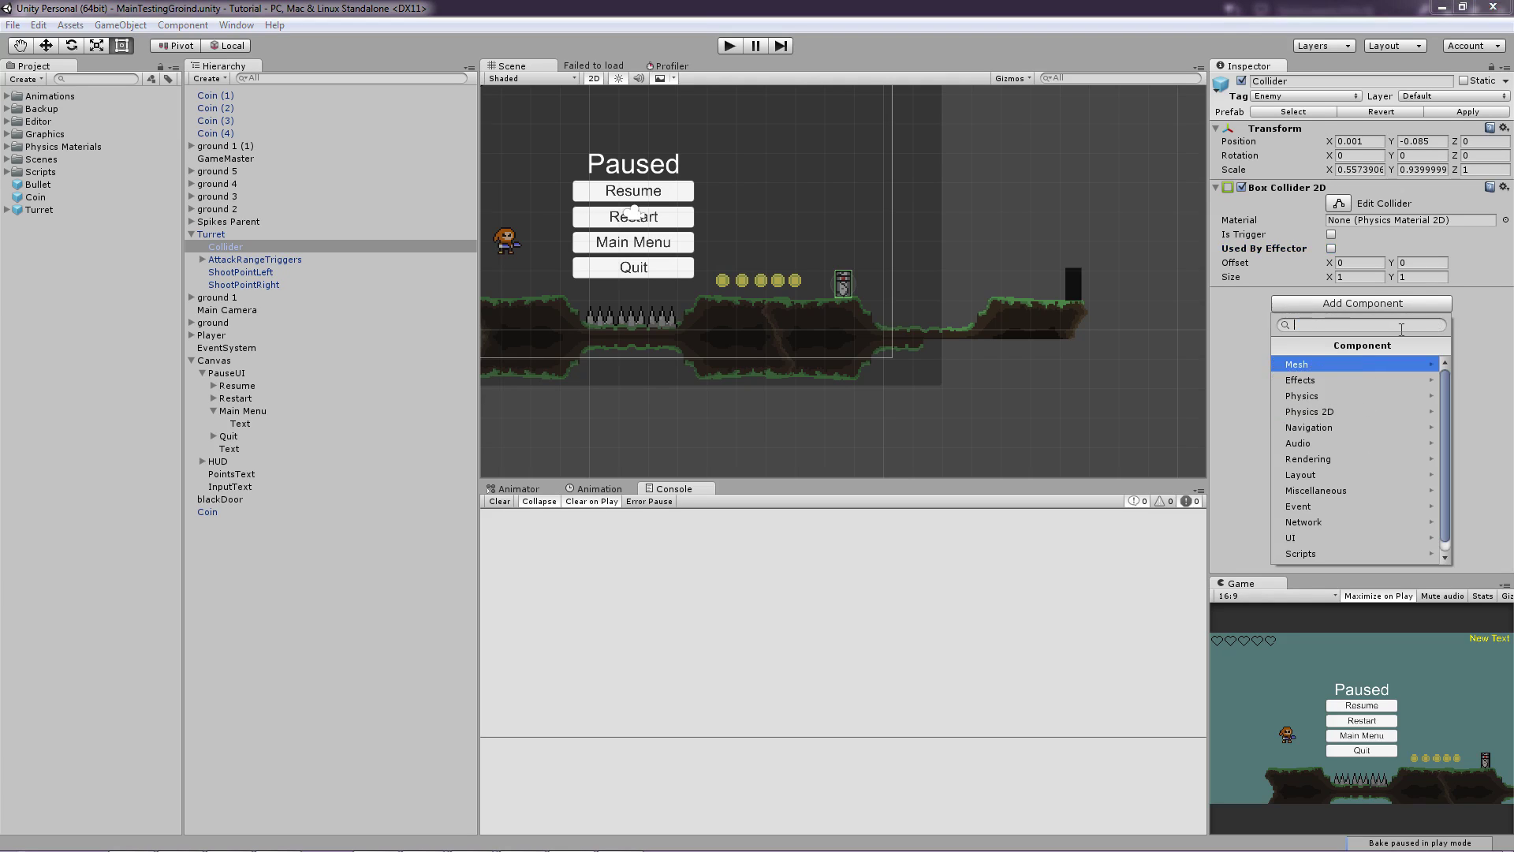
{"action": "type", "text": "plat"}
{"action": "key", "text": "Return"}
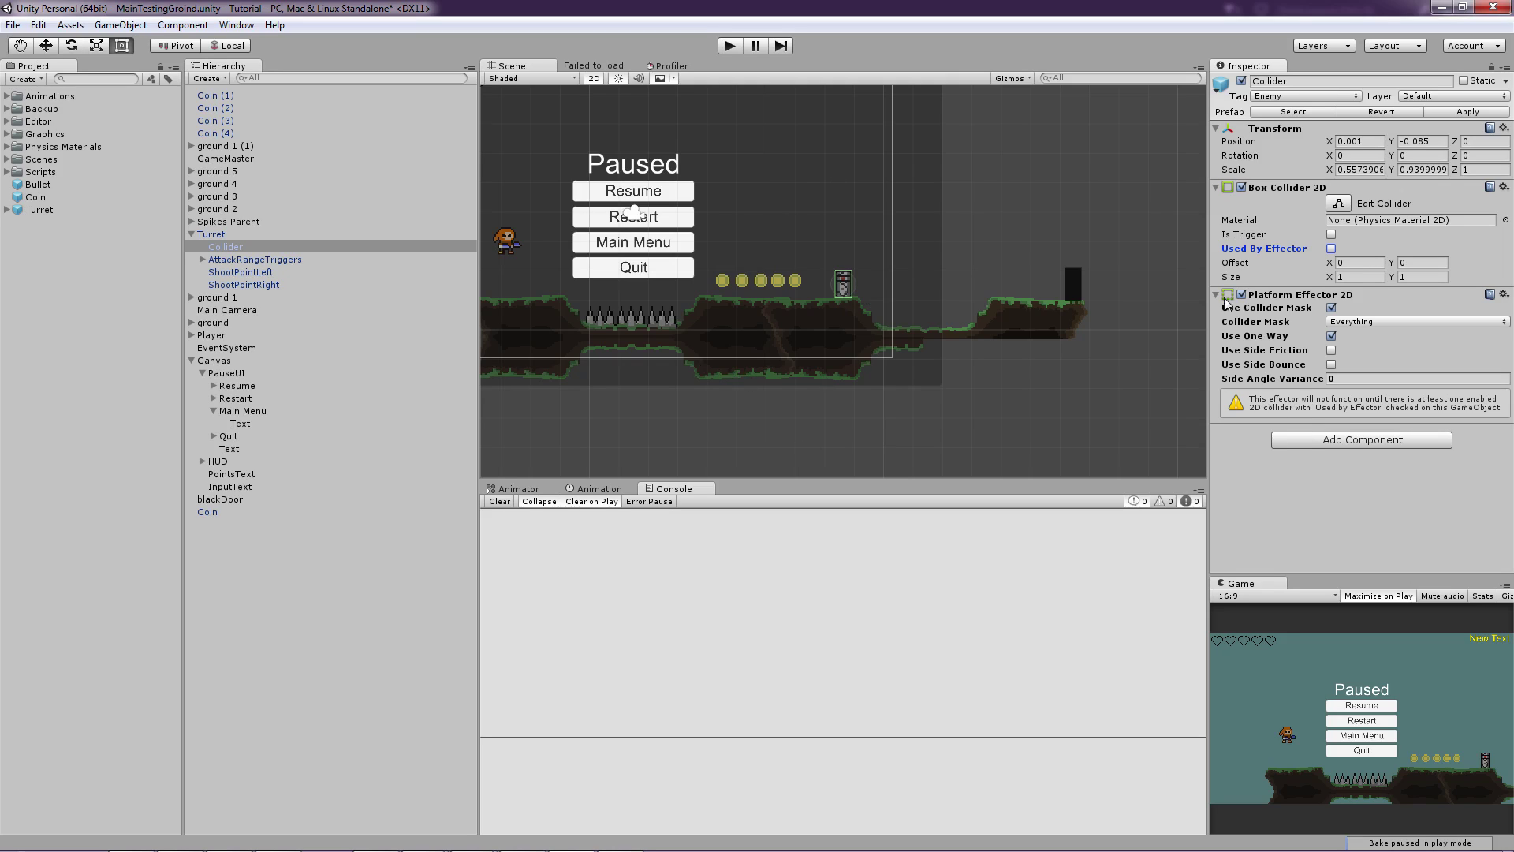
Pan and zoom the Scene view in on the turret
{"action": "middle_click_drag", "start_coordinate": [820, 246], "coordinate": [848, 252]}
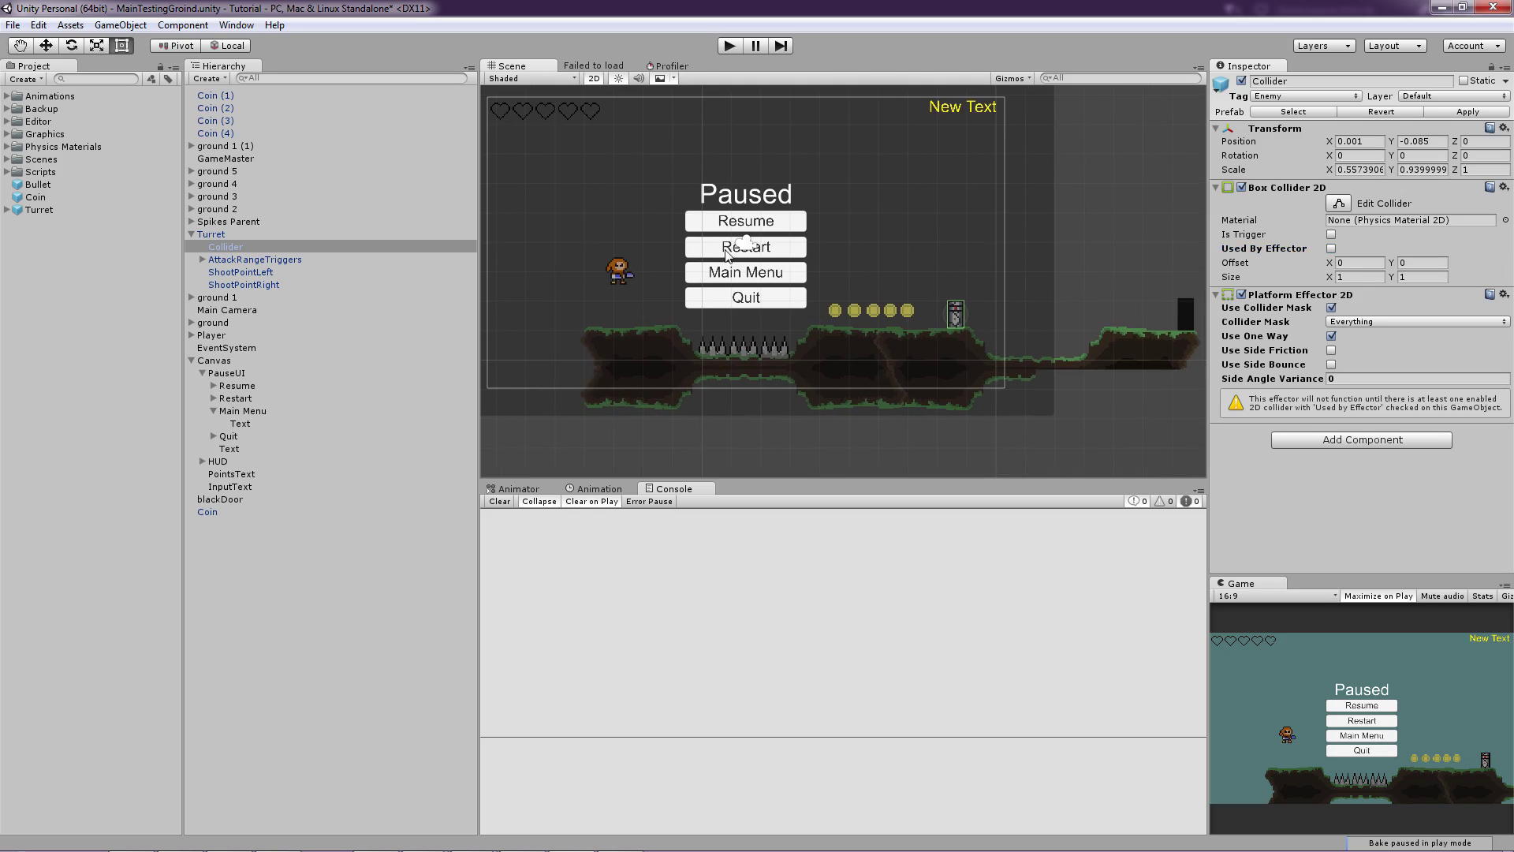
{"action": "middle_click_drag", "start_coordinate": [726, 253], "coordinate": [735, 234]}
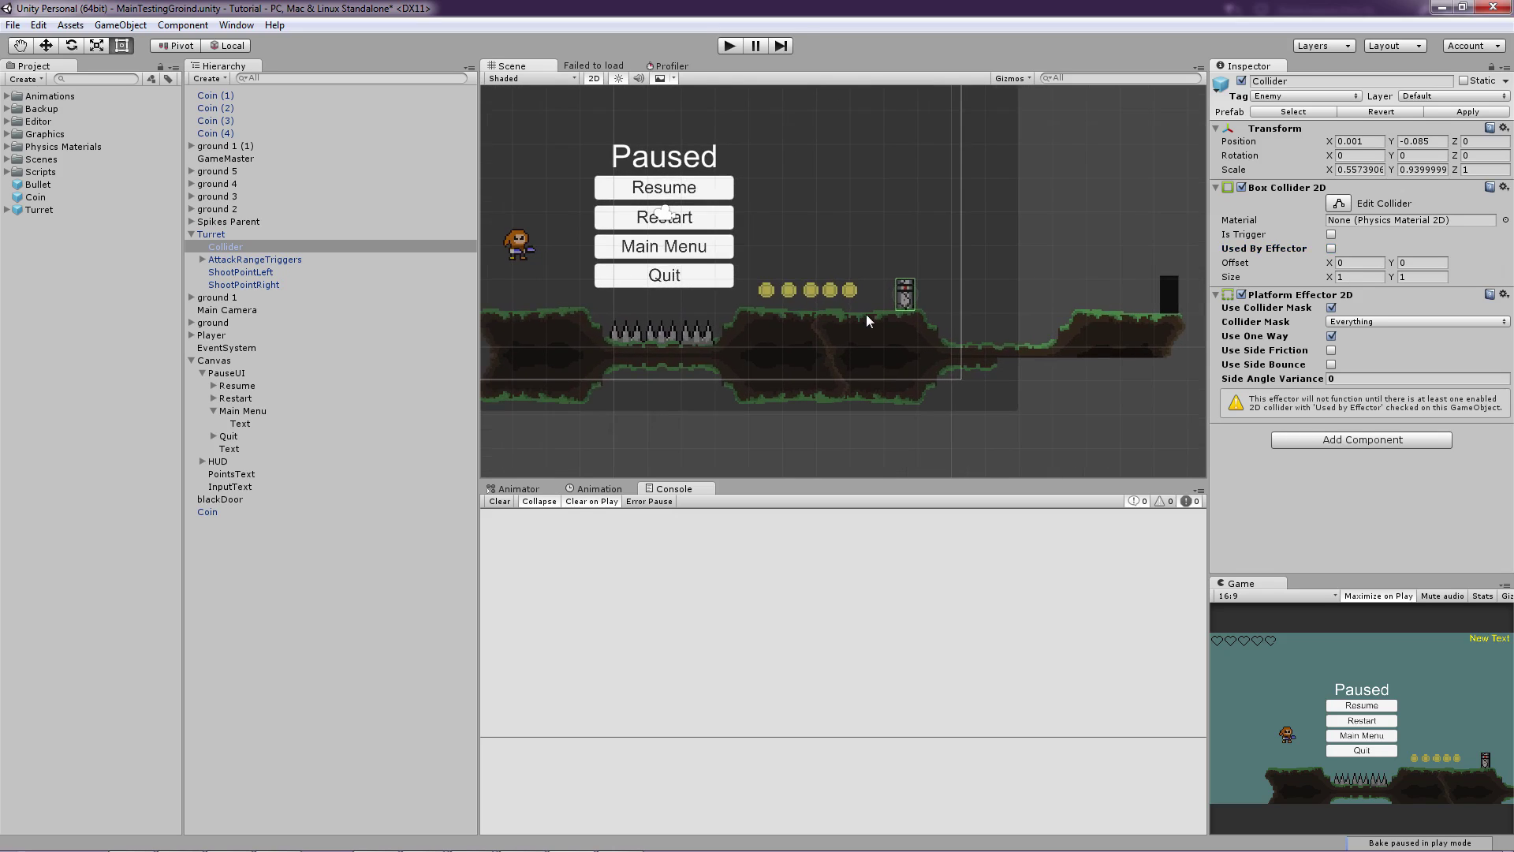
{"action": "scroll", "coordinate": [866, 314], "scroll_direction": "up", "scroll_amount": 4}
{"action": "scroll", "coordinate": [882, 296], "scroll_direction": "up", "scroll_amount": 2}
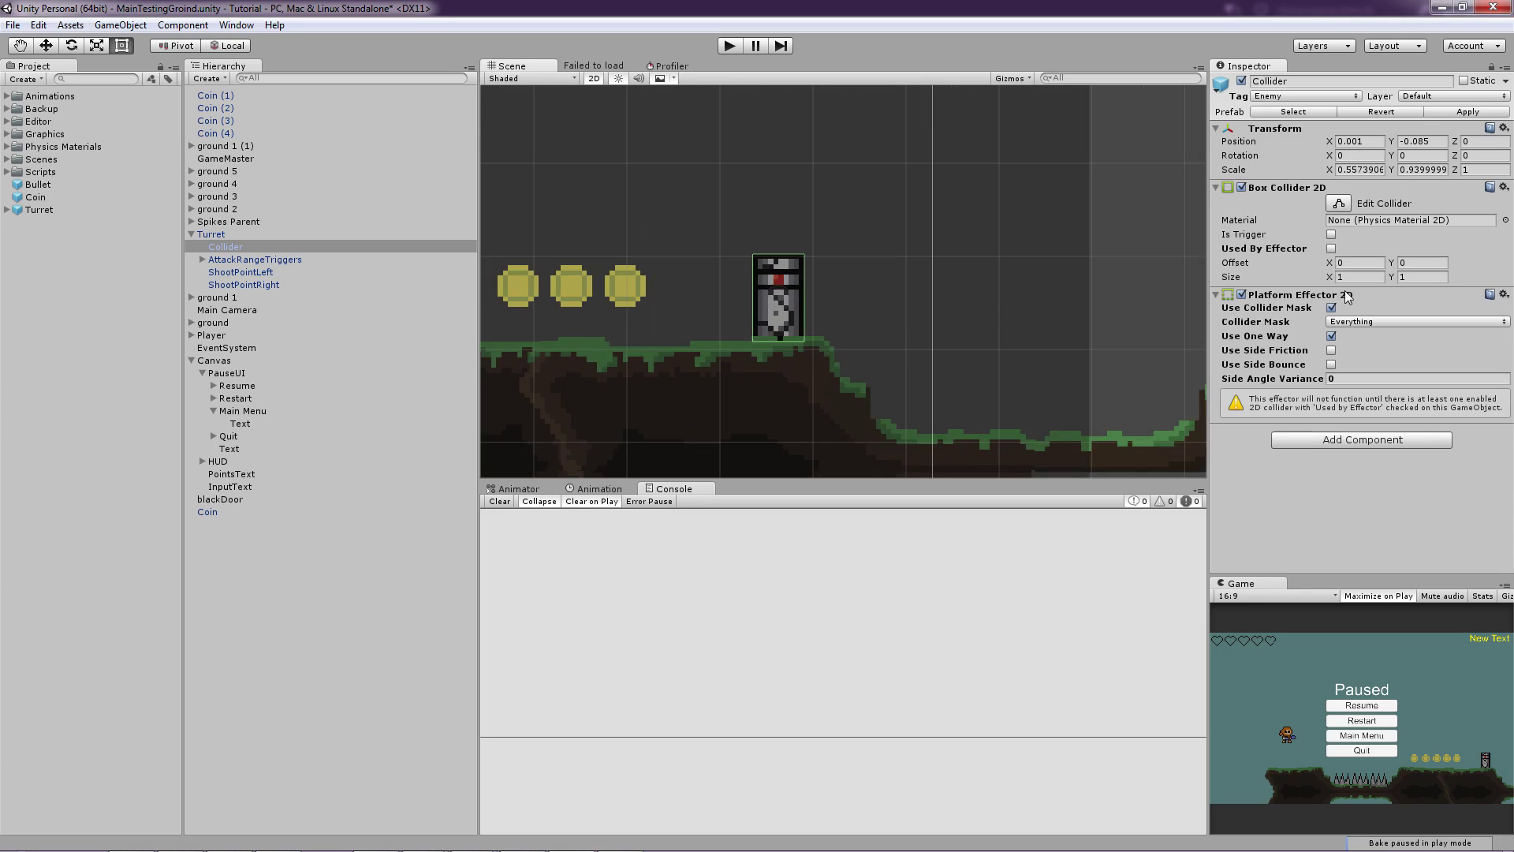
Tick Used By Effector on the turret's Box Collider 2D, leaving Use Side Friction off
{"action": "left_click", "coordinate": [1315, 439]}
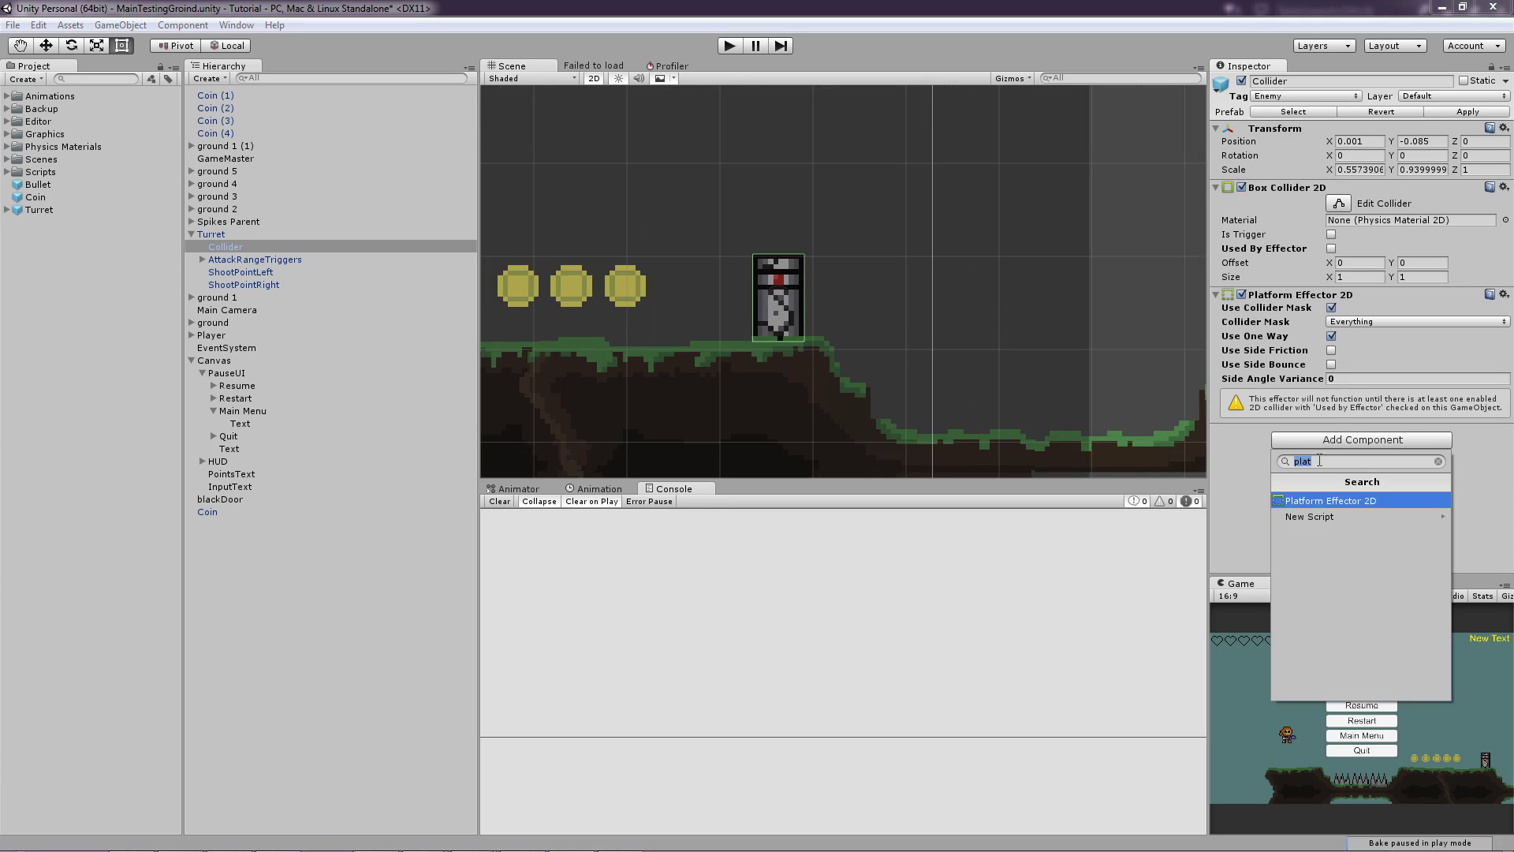
{"action": "left_click", "coordinate": [1254, 442]}
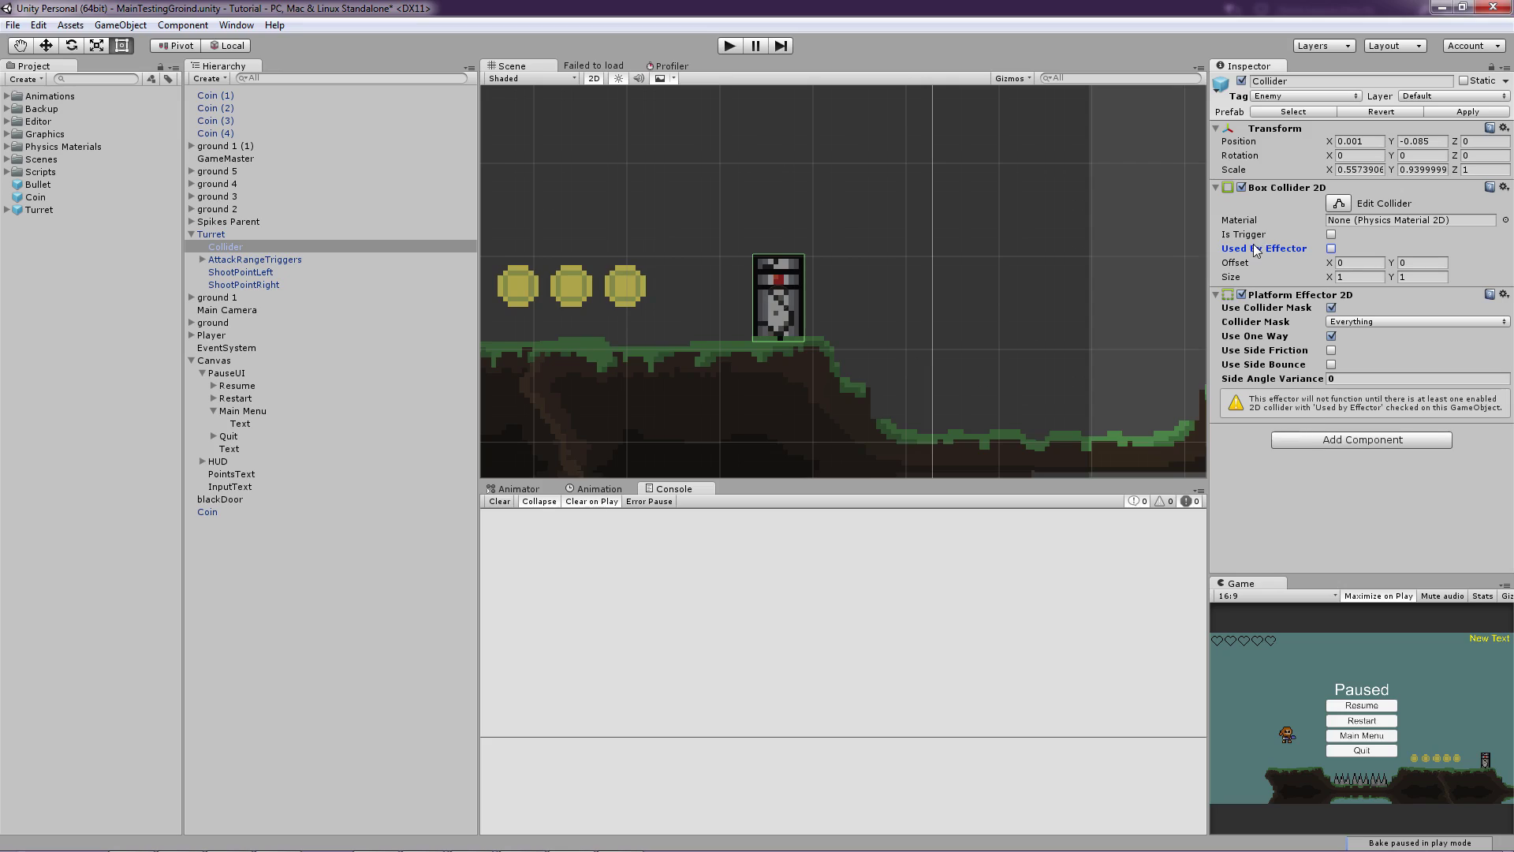
{"action": "left_click", "coordinate": [1332, 248]}
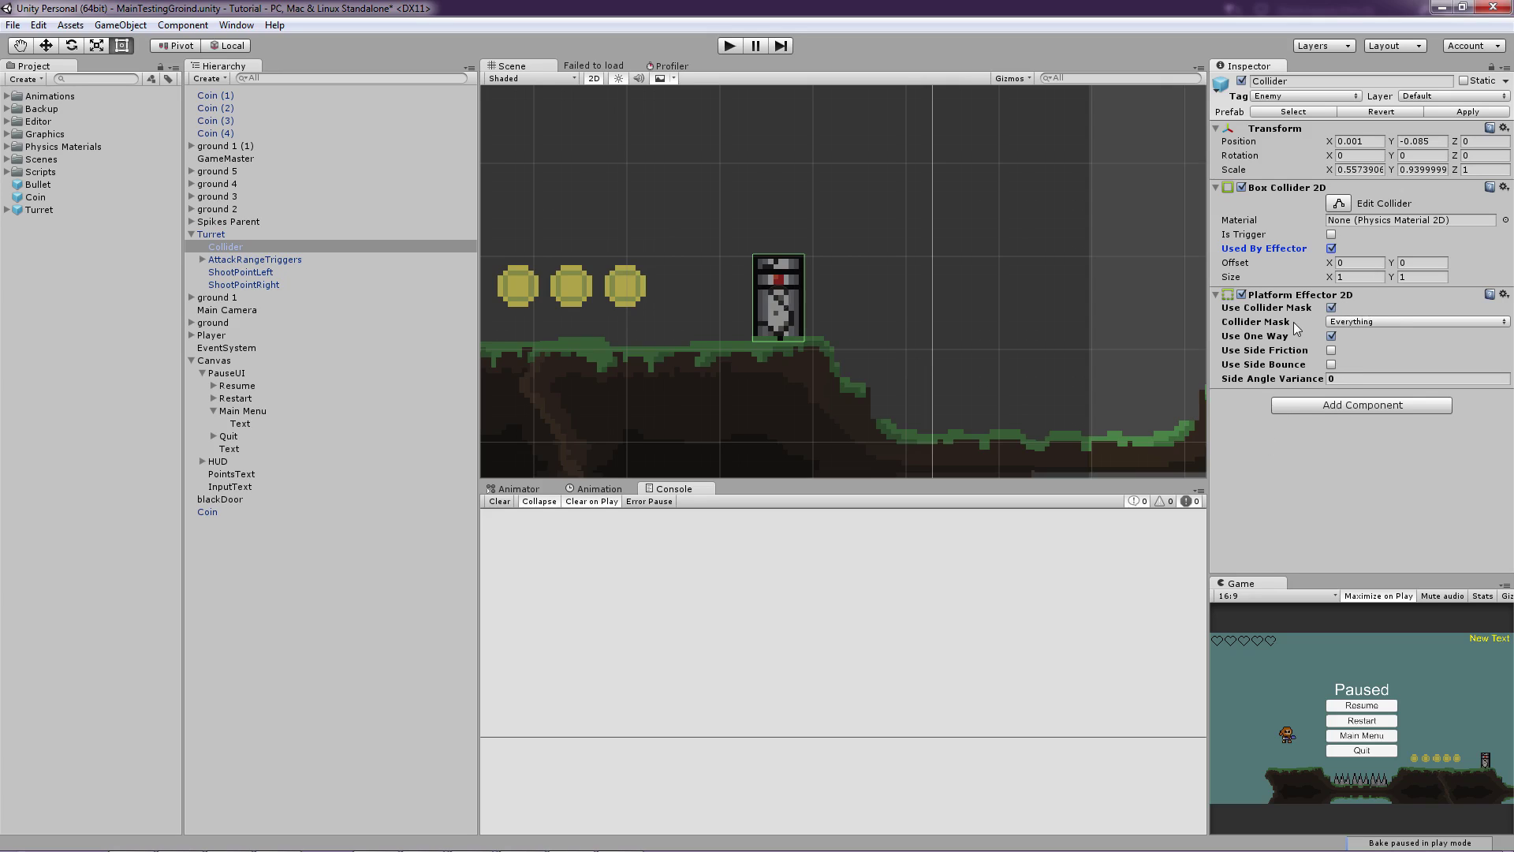
{"action": "left_click", "coordinate": [1331, 353]}
{"action": "left_click", "coordinate": [1332, 351]}
Turn off Use One Way on the Platform Effector 2D and save the scene
{"action": "scroll", "coordinate": [787, 257], "scroll_direction": "down", "scroll_amount": 2}
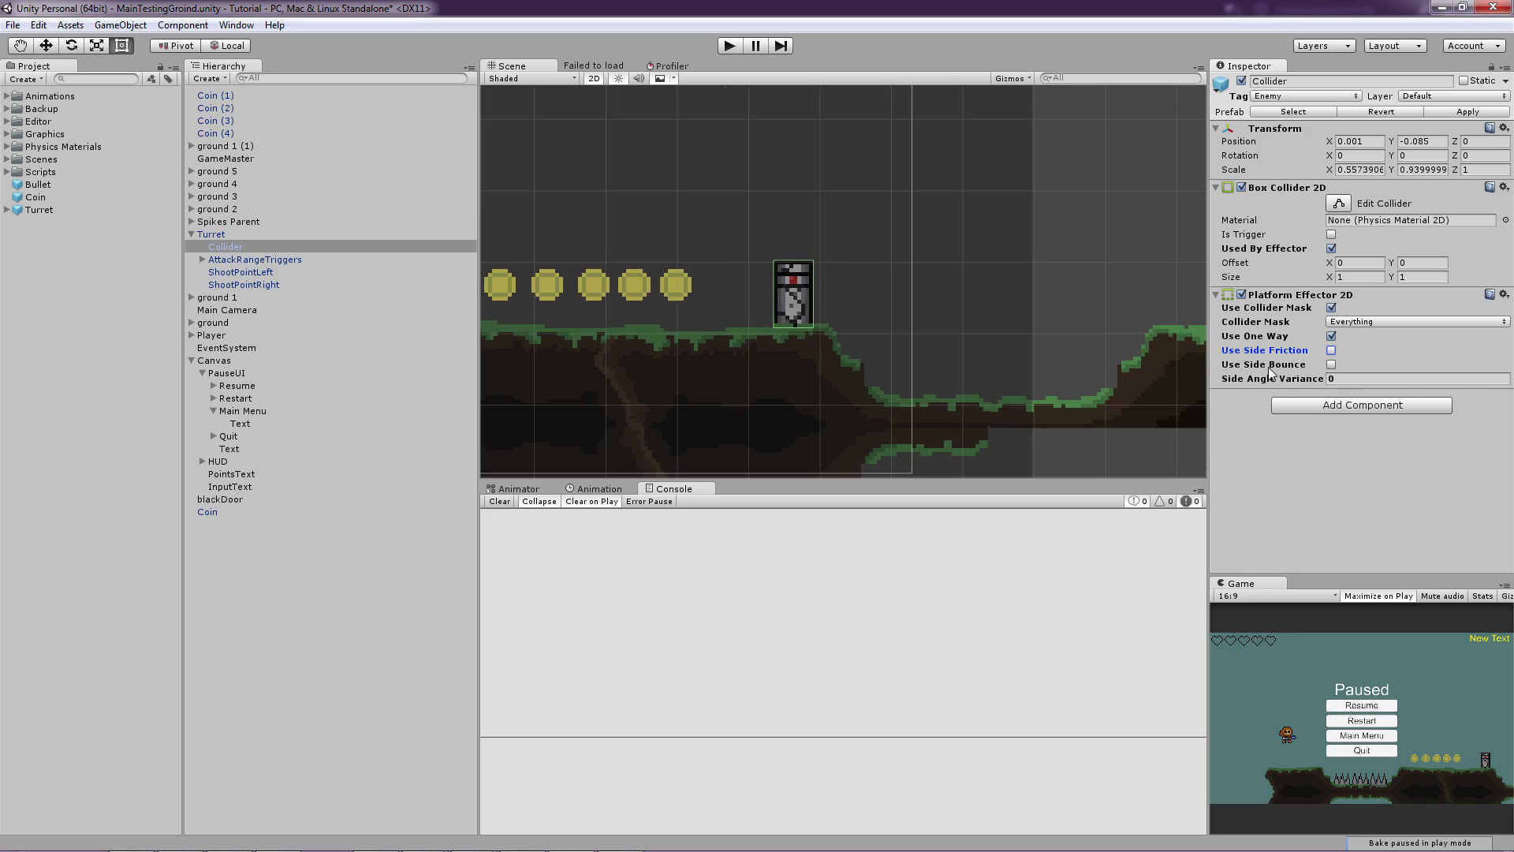
{"action": "mouse_move", "coordinate": [1309, 368]}
{"action": "left_click", "coordinate": [1367, 322]}
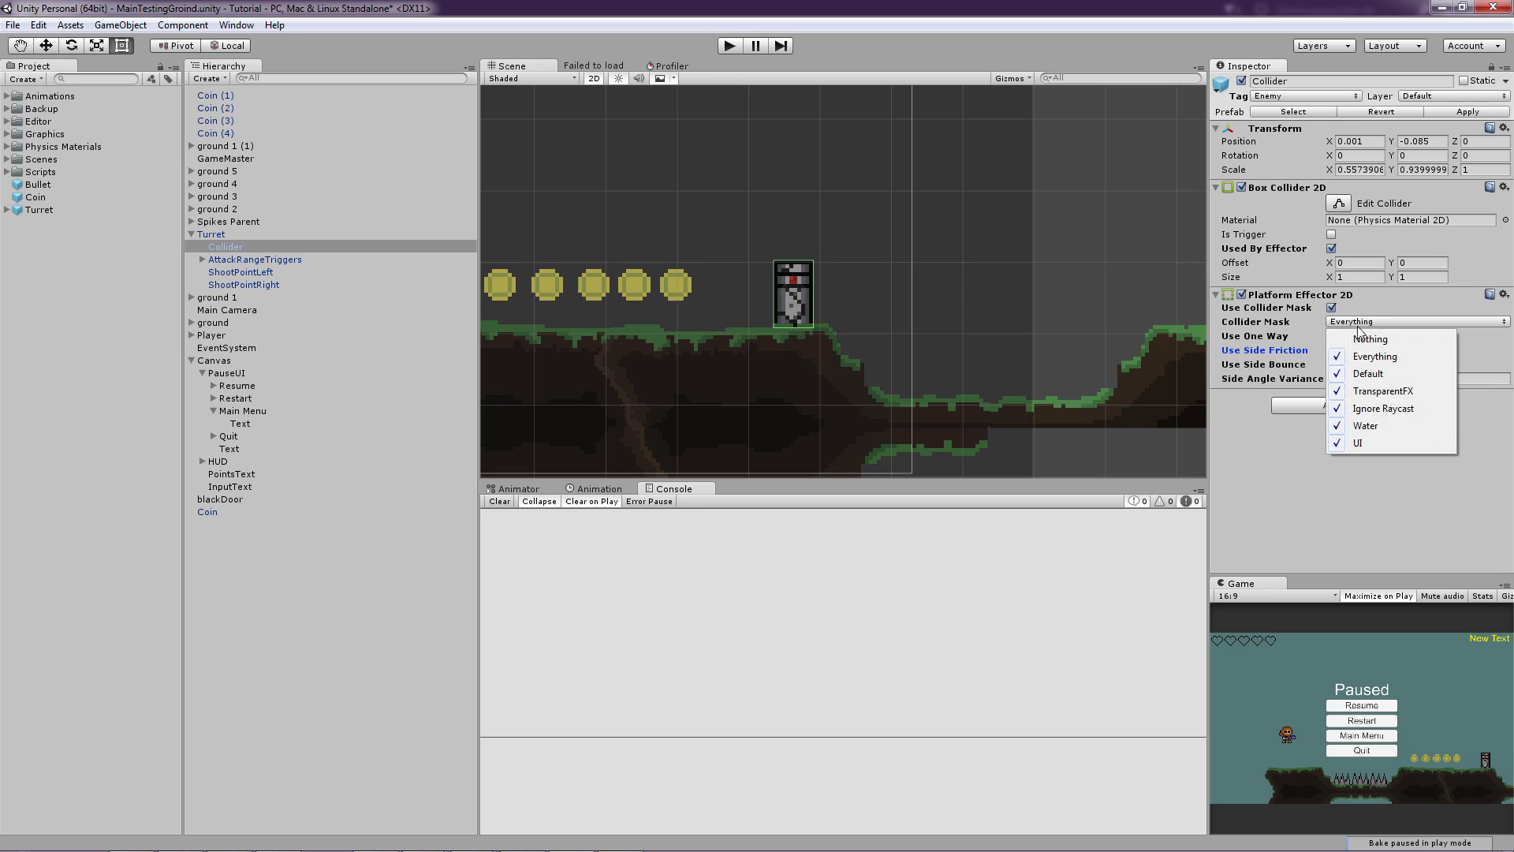
{"action": "left_click", "coordinate": [1236, 368]}
{"action": "left_click", "coordinate": [1255, 350]}
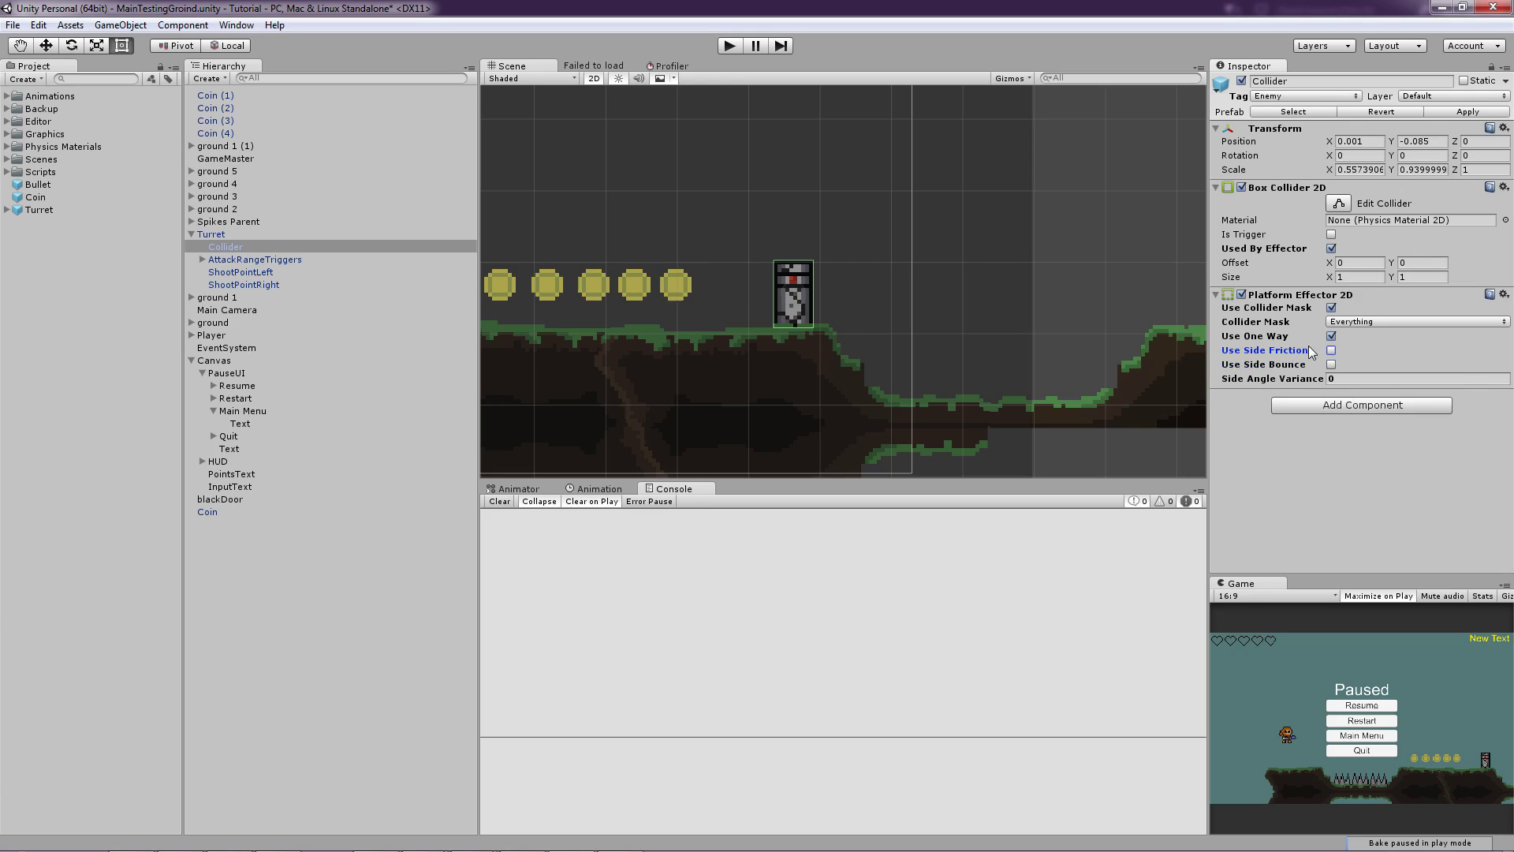
{"action": "left_click", "coordinate": [1331, 336]}
{"action": "key", "text": "ctrl+s"}
Play the level, collecting coins and running the character into the turret
{"action": "left_click", "coordinate": [728, 45]}
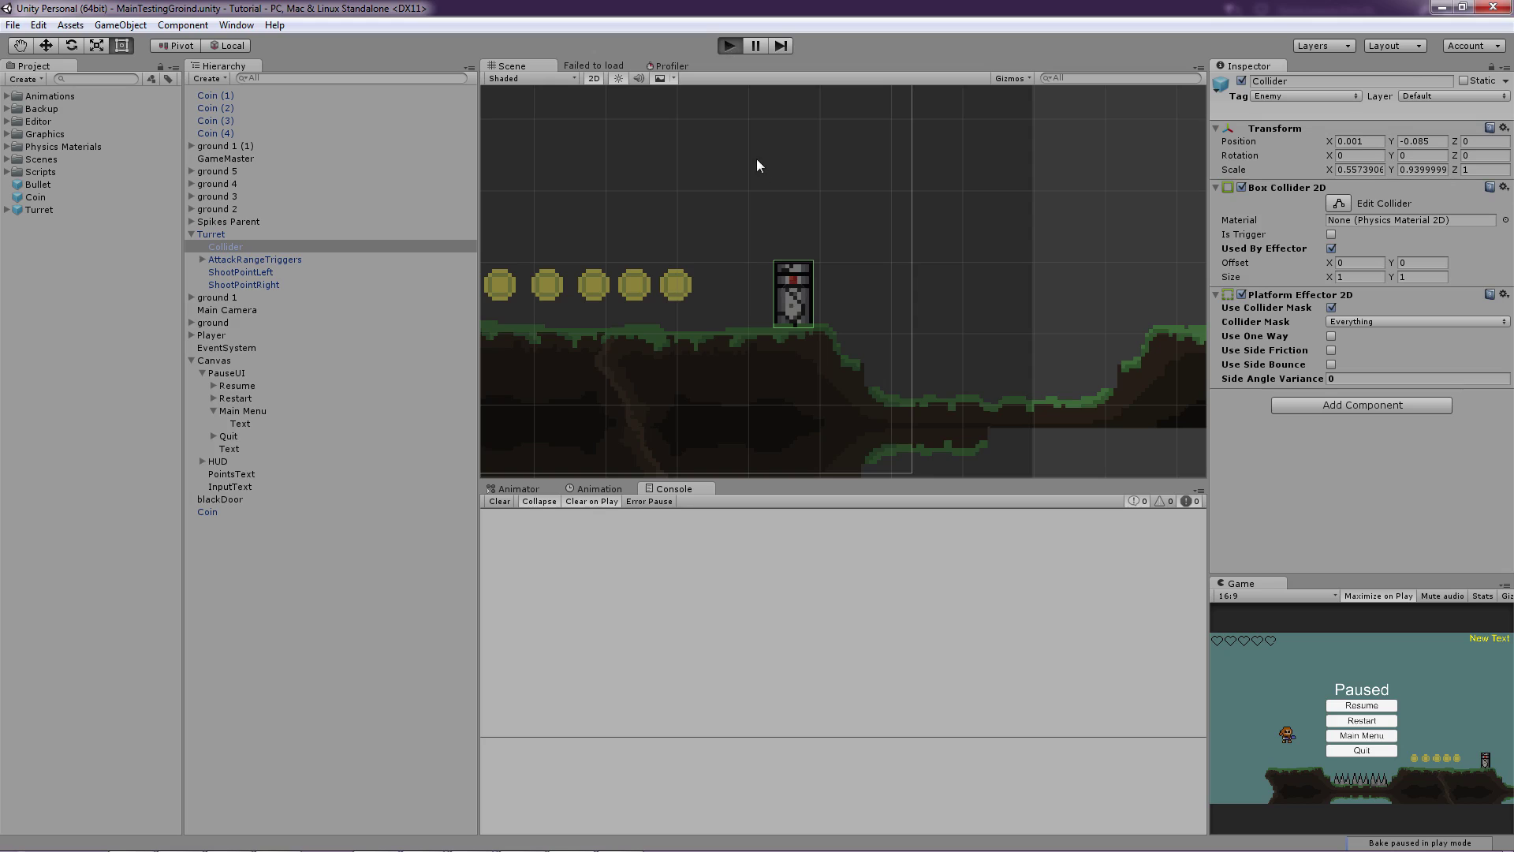
{"action": "key", "text": "Right"}
{"action": "key", "text": "space"}
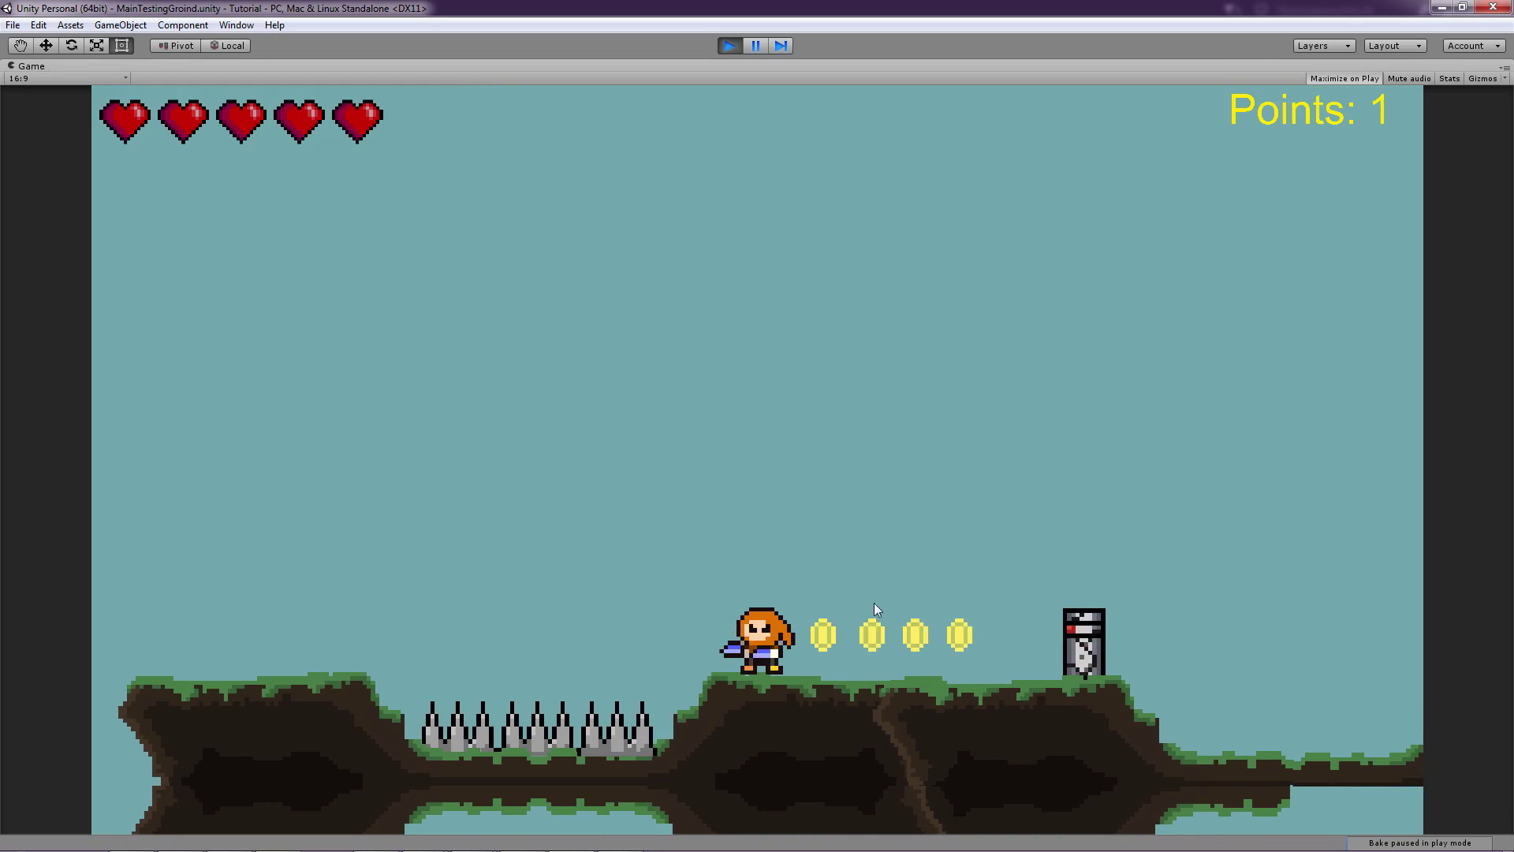
{"action": "key", "text": "Right"}
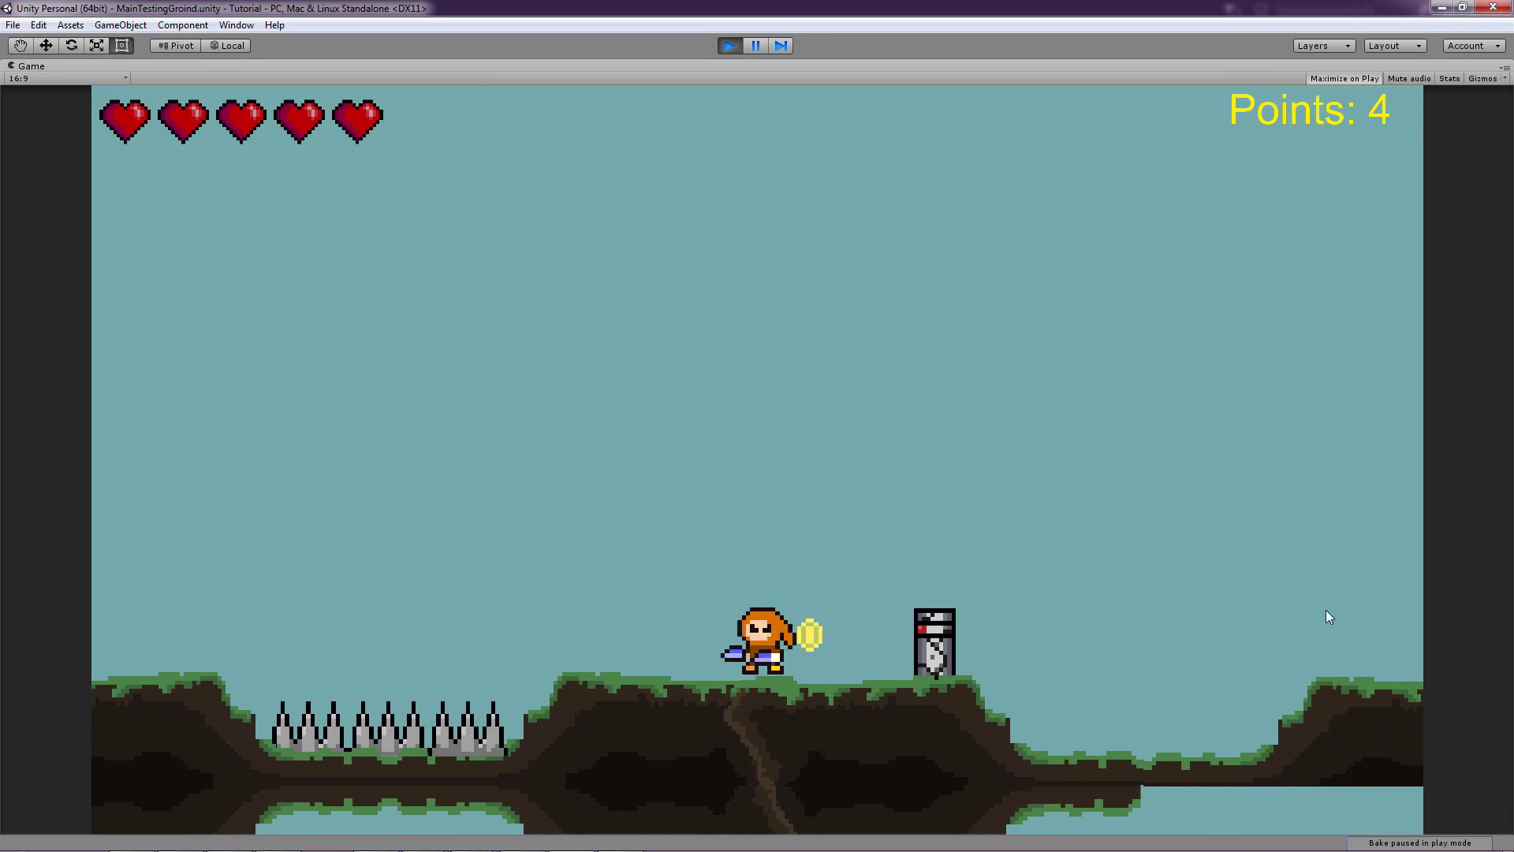
{"action": "key", "text": "Left"}
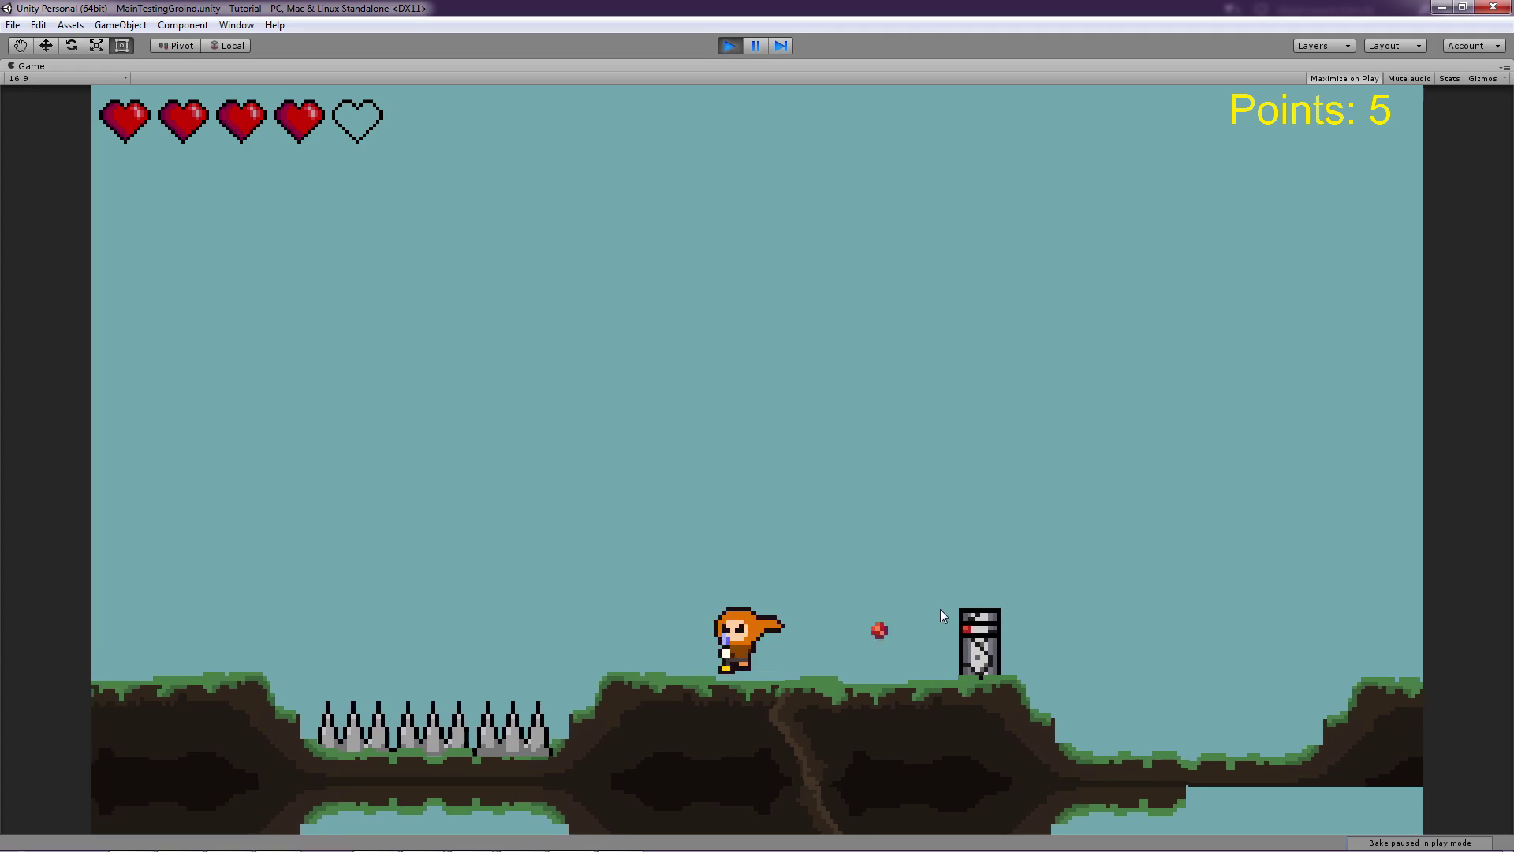
{"action": "key", "text": "Right"}
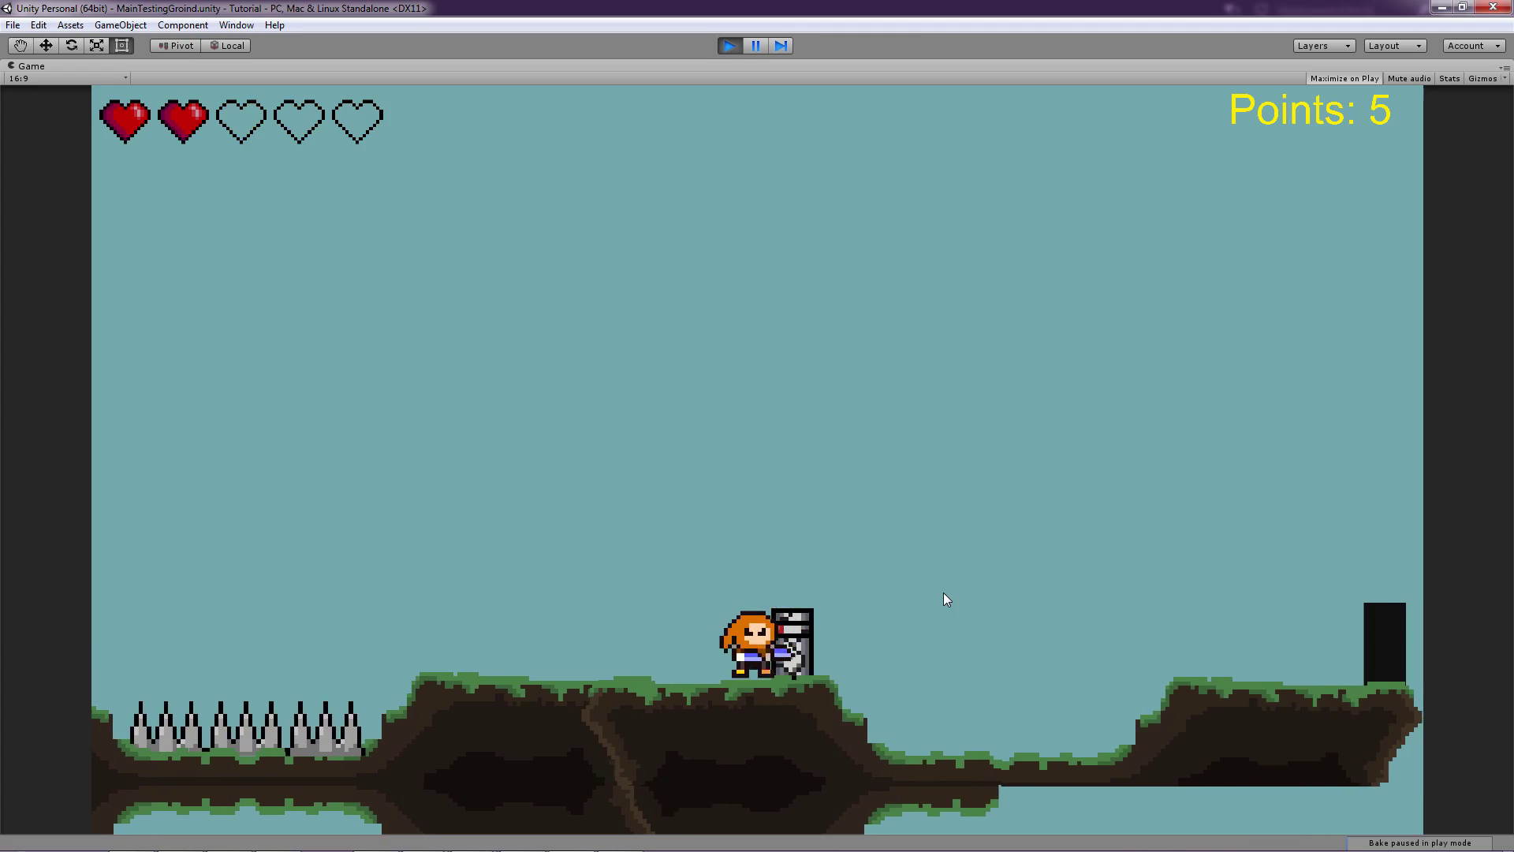
After respawning, run right and jump the character over the spikes
{"action": "key", "text": "Right"}
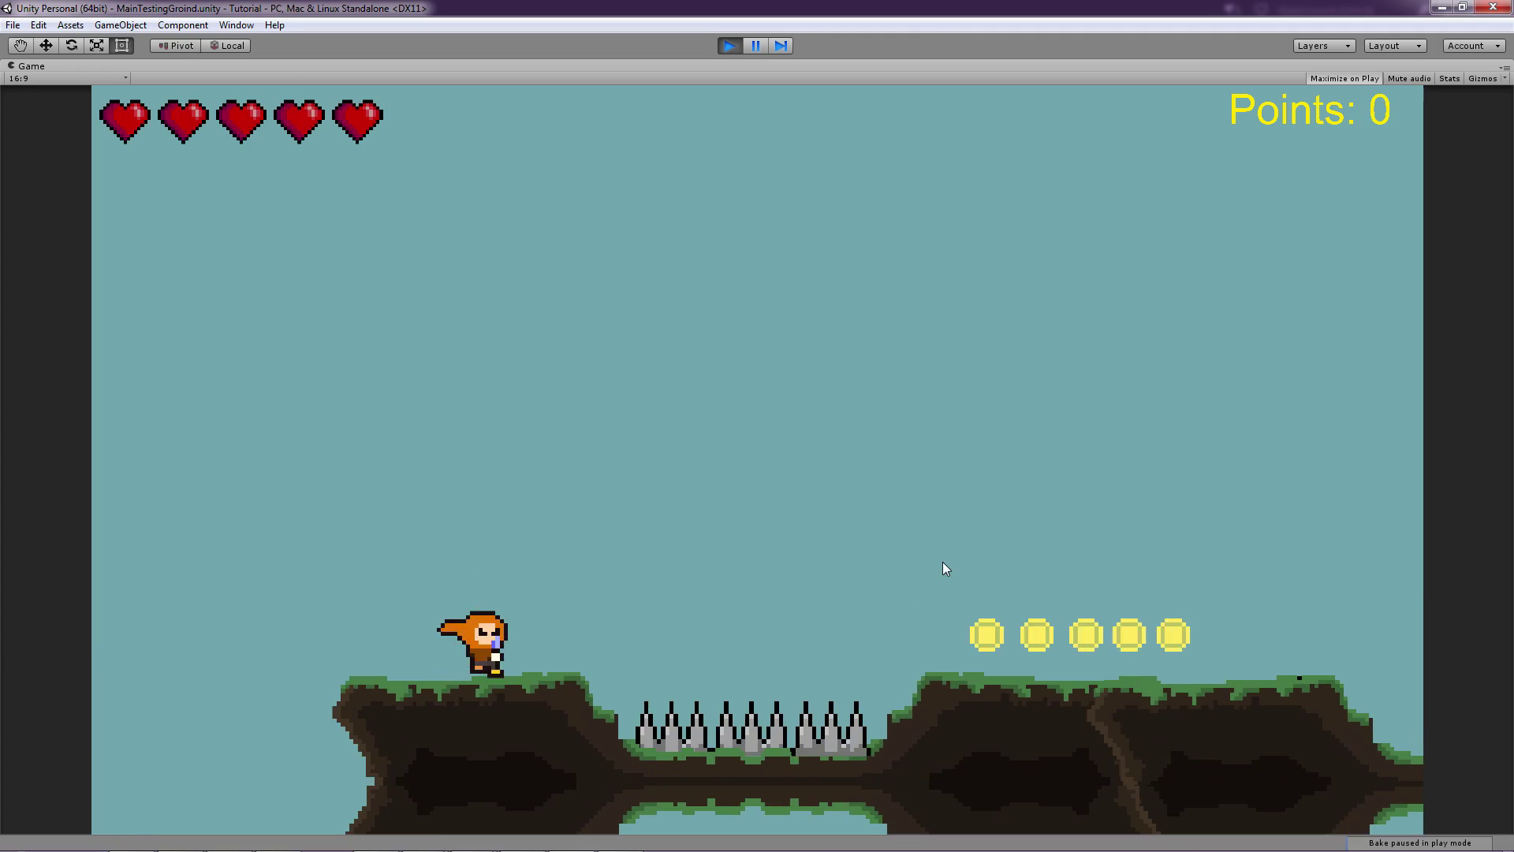
{"action": "key", "text": "Left"}
{"action": "key", "text": "Right"}
{"action": "key", "text": "space"}
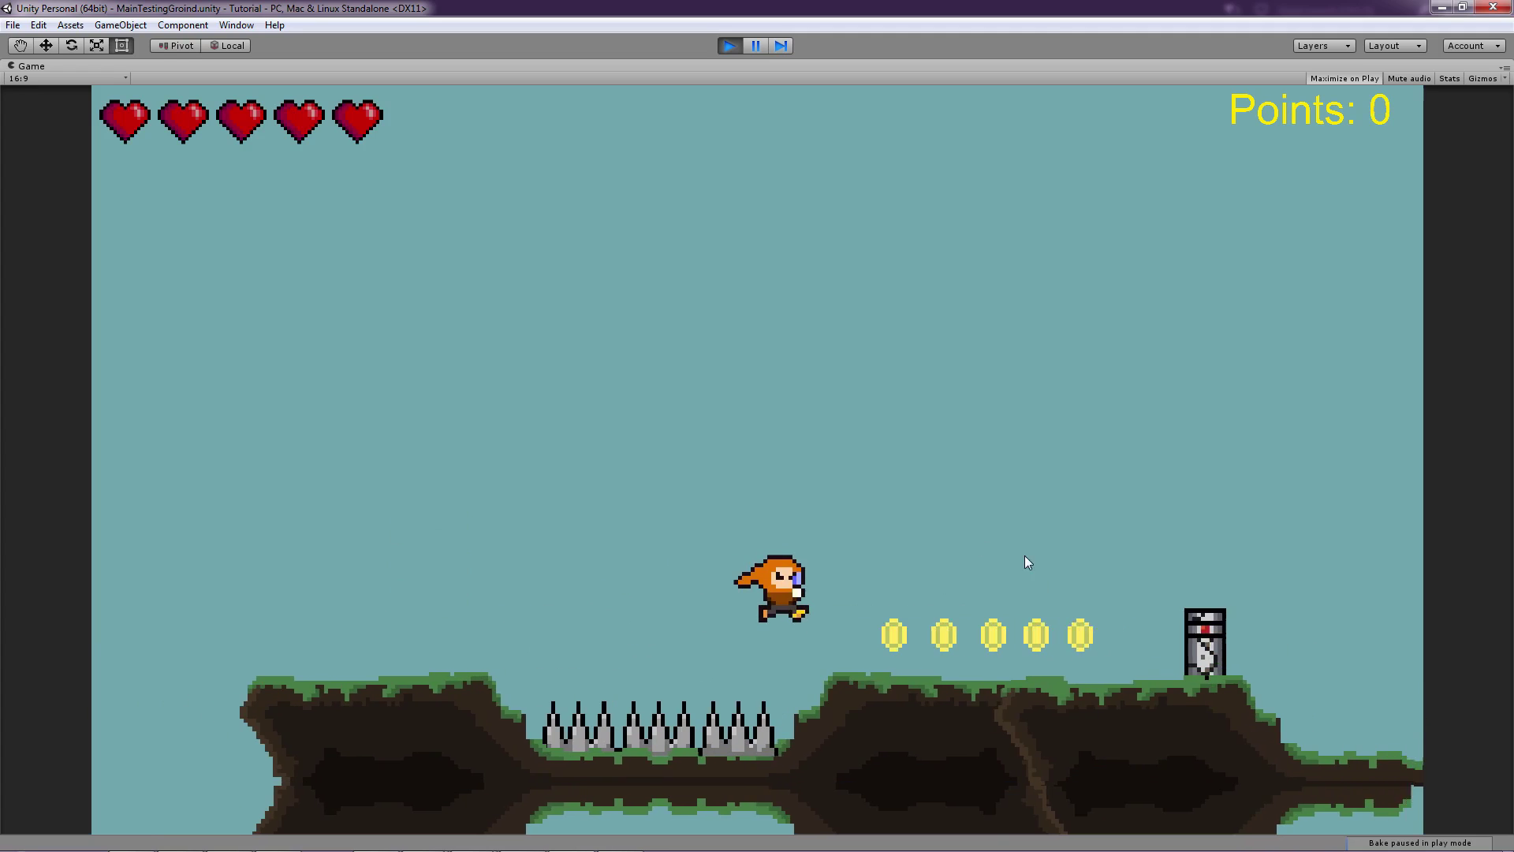
Stop play mode and clear the current selection
{"action": "left_click", "coordinate": [729, 45]}
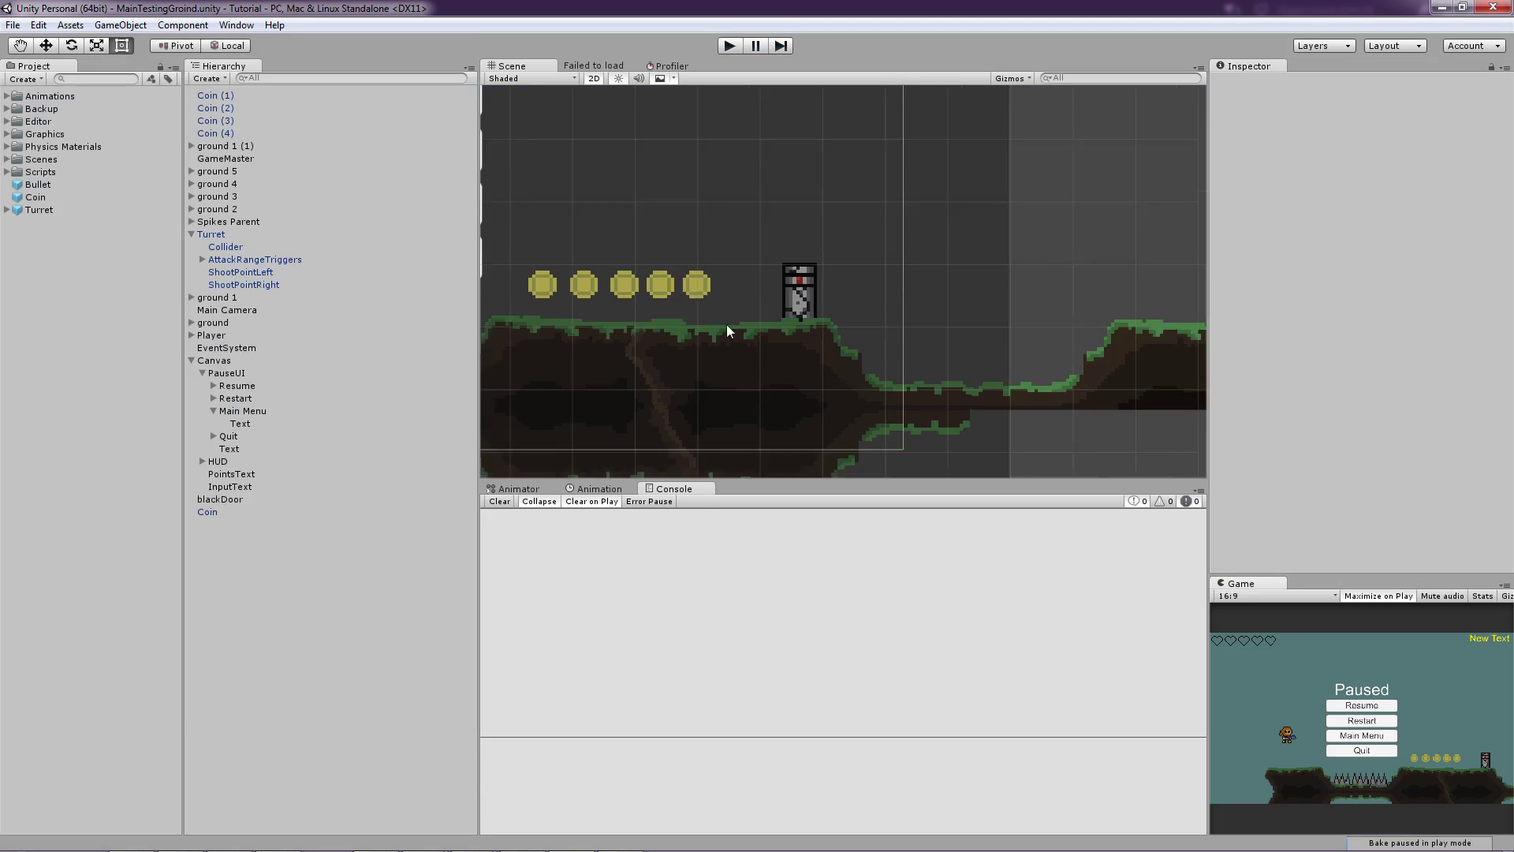
{"action": "scroll", "coordinate": [728, 325], "scroll_direction": "down", "scroll_amount": 3}
{"action": "scroll", "coordinate": [754, 328], "scroll_direction": "up", "scroll_amount": 2}
{"action": "left_click", "coordinate": [678, 338]}
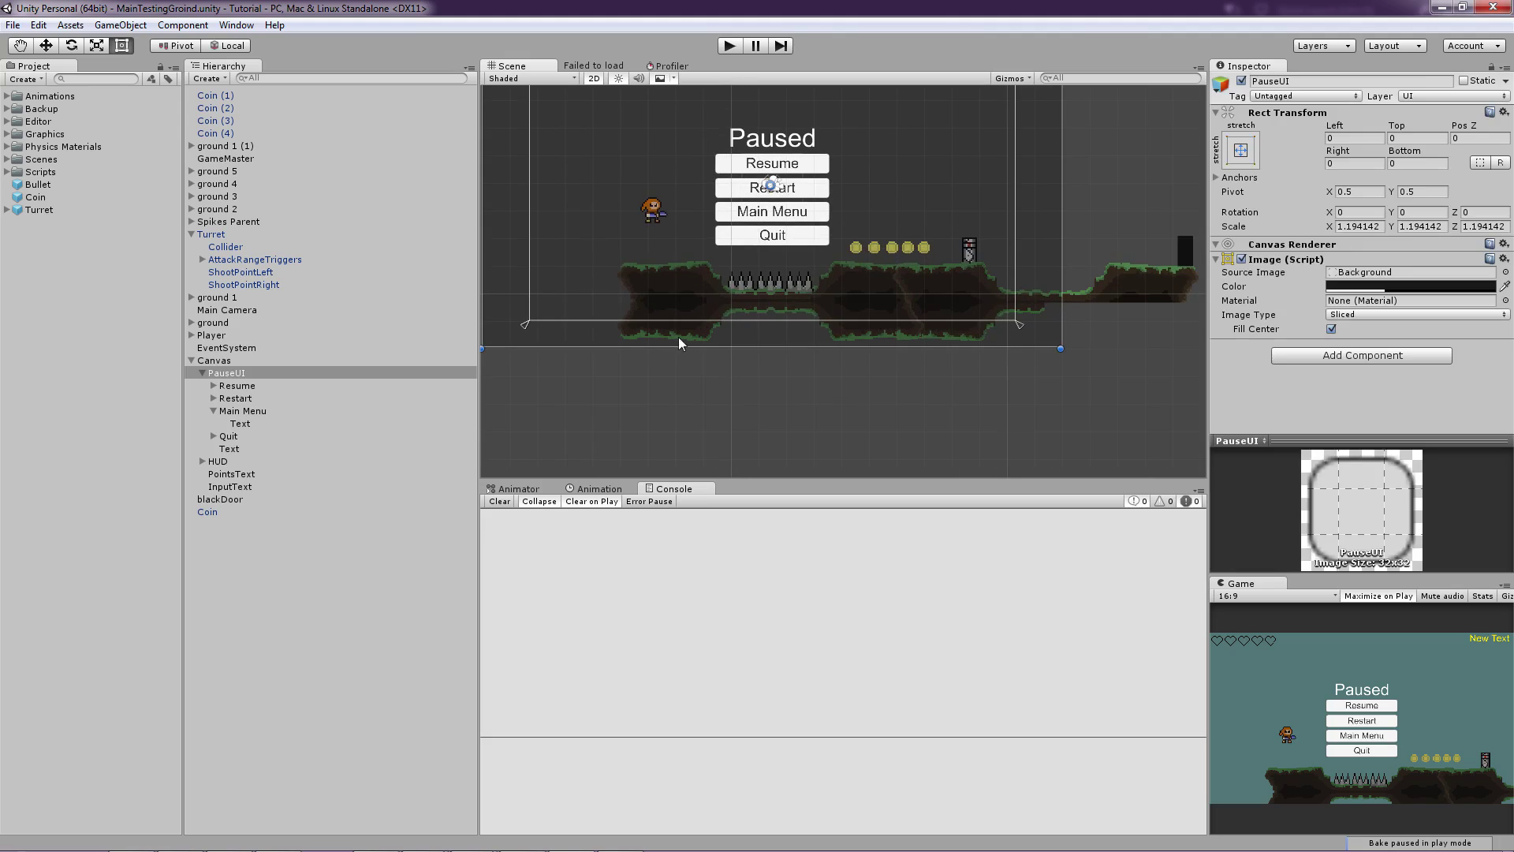
{"action": "left_click", "coordinate": [961, 404]}
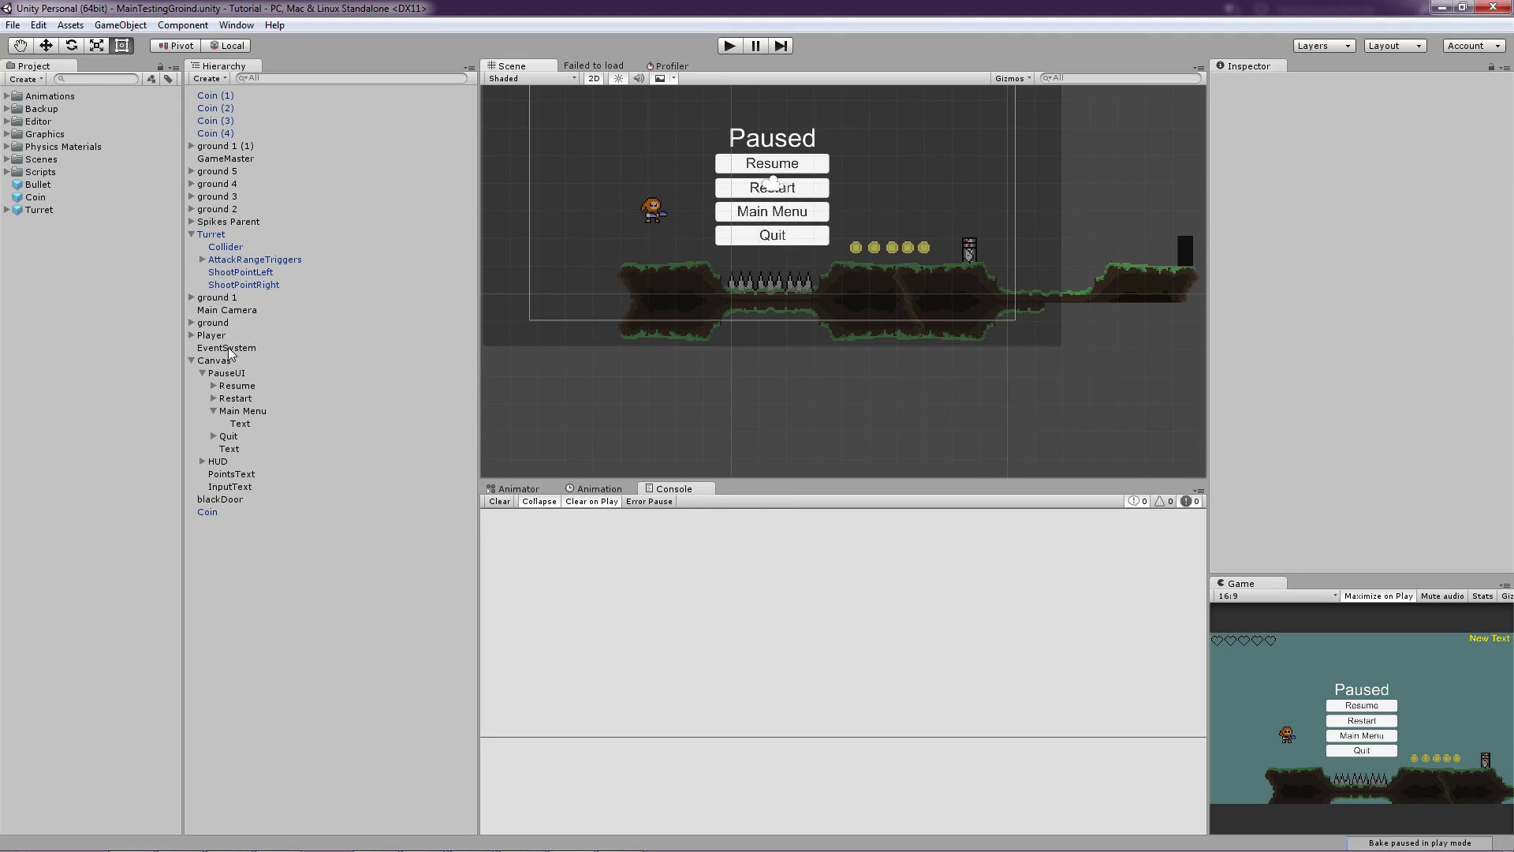
Expand ground 2 through ground 5, ground 1 and ground, selecting ground's child colliders
{"action": "left_click", "coordinate": [244, 209]}
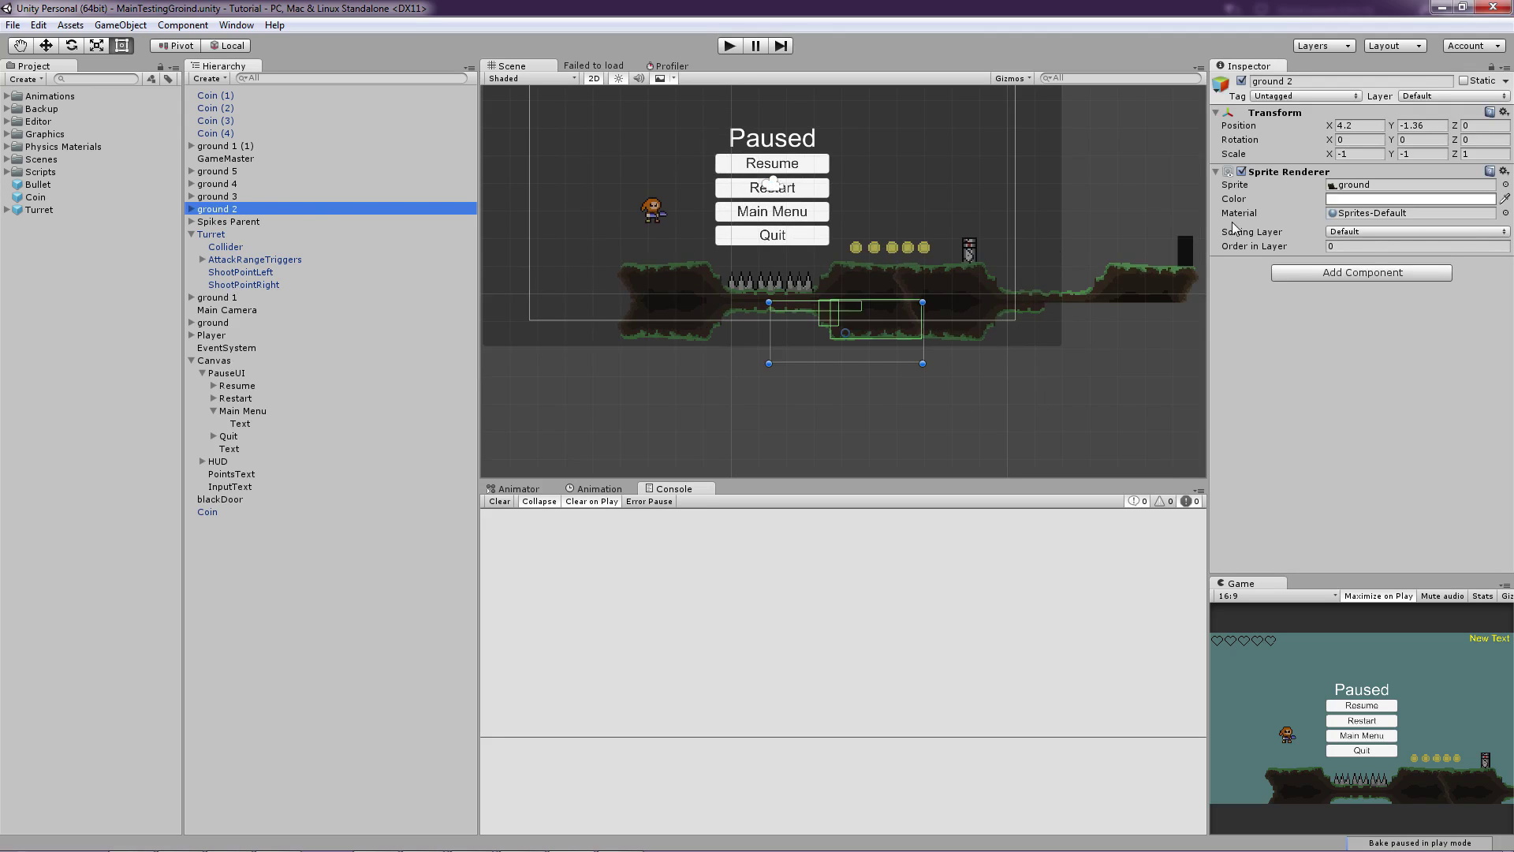
{"action": "left_click", "coordinate": [192, 209]}
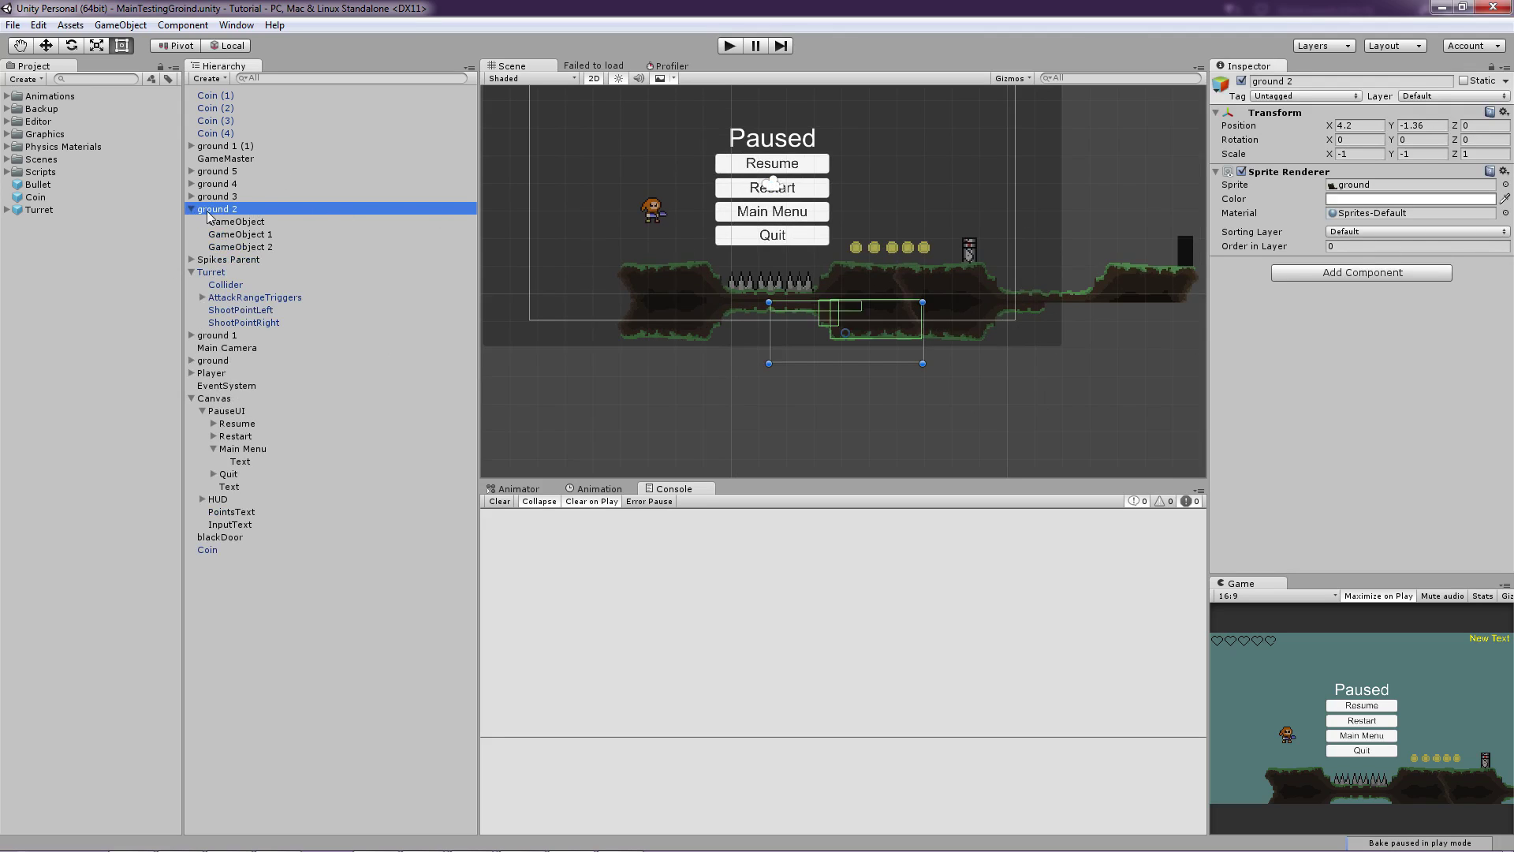
{"action": "left_click", "coordinate": [226, 221]}
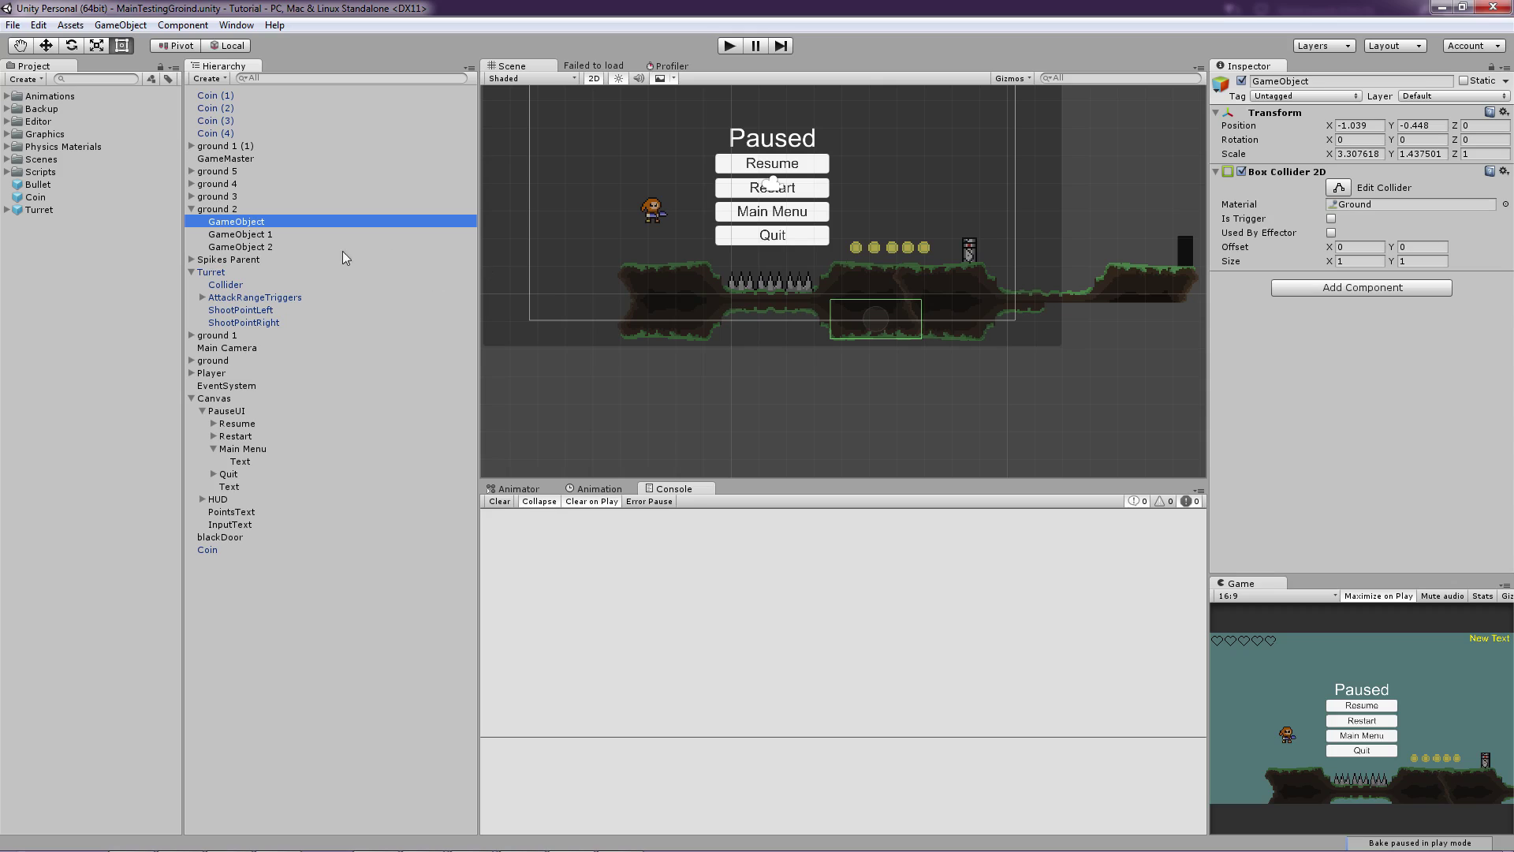
{"action": "left_click", "coordinate": [241, 247], "text": "shift"}
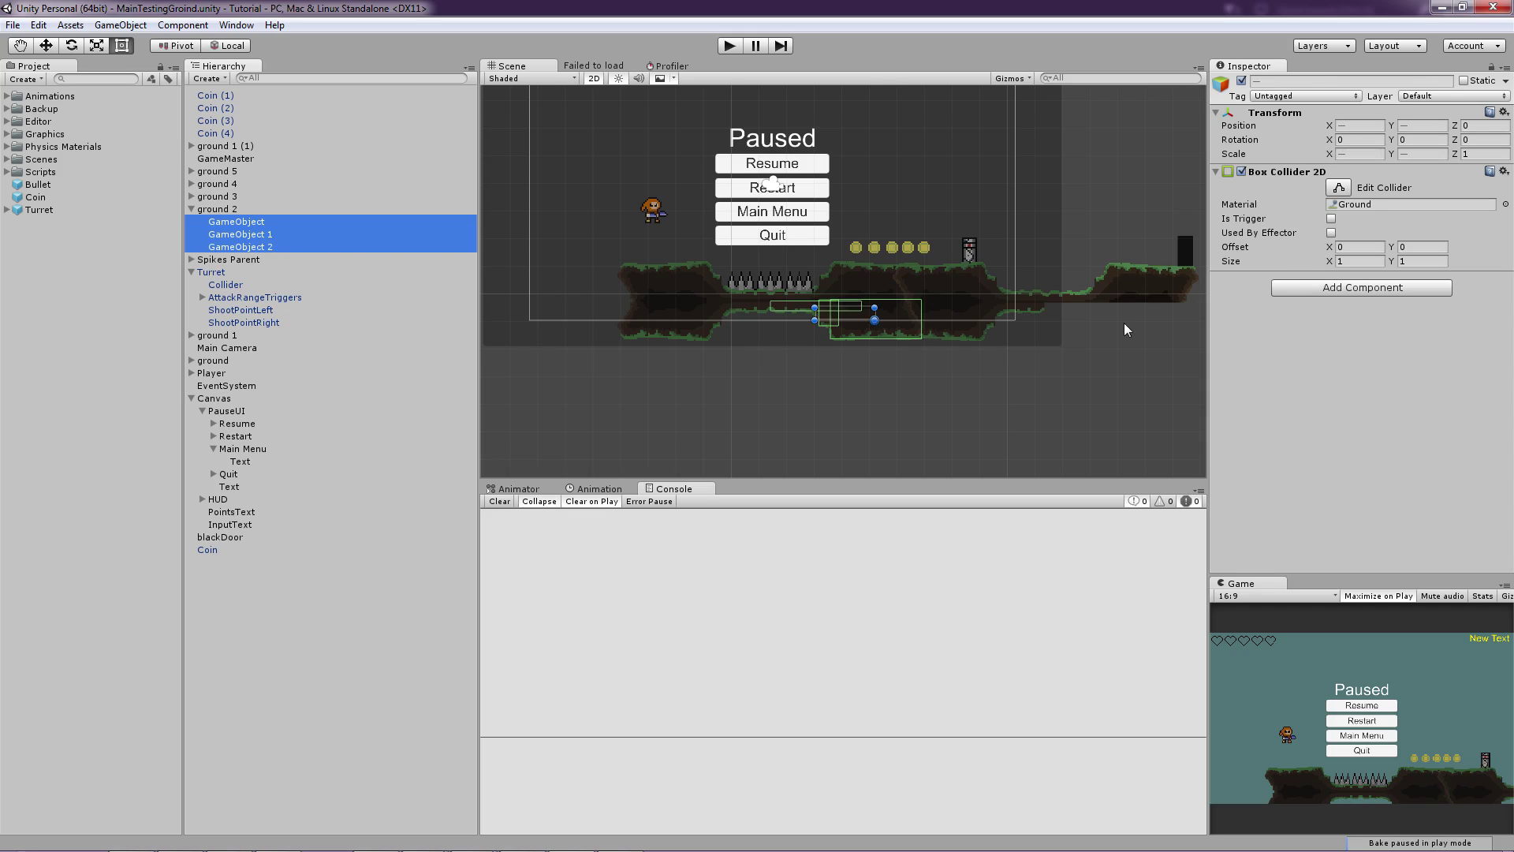
{"action": "left_click", "coordinate": [191, 195]}
{"action": "left_click", "coordinate": [191, 183]}
{"action": "left_click", "coordinate": [191, 171]}
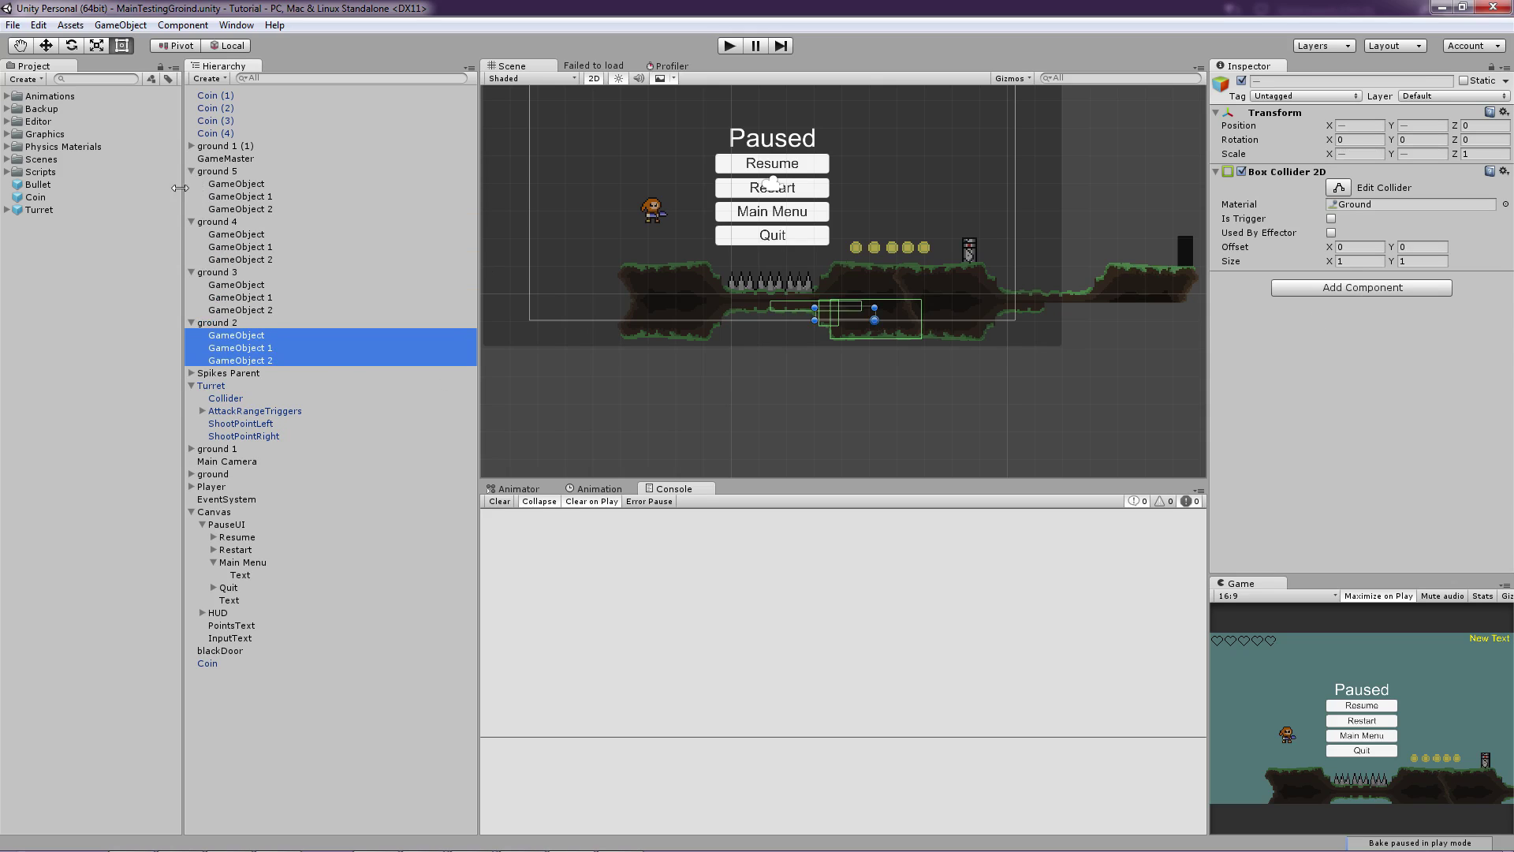
{"action": "left_click", "coordinate": [191, 448]}
{"action": "left_click", "coordinate": [190, 512]}
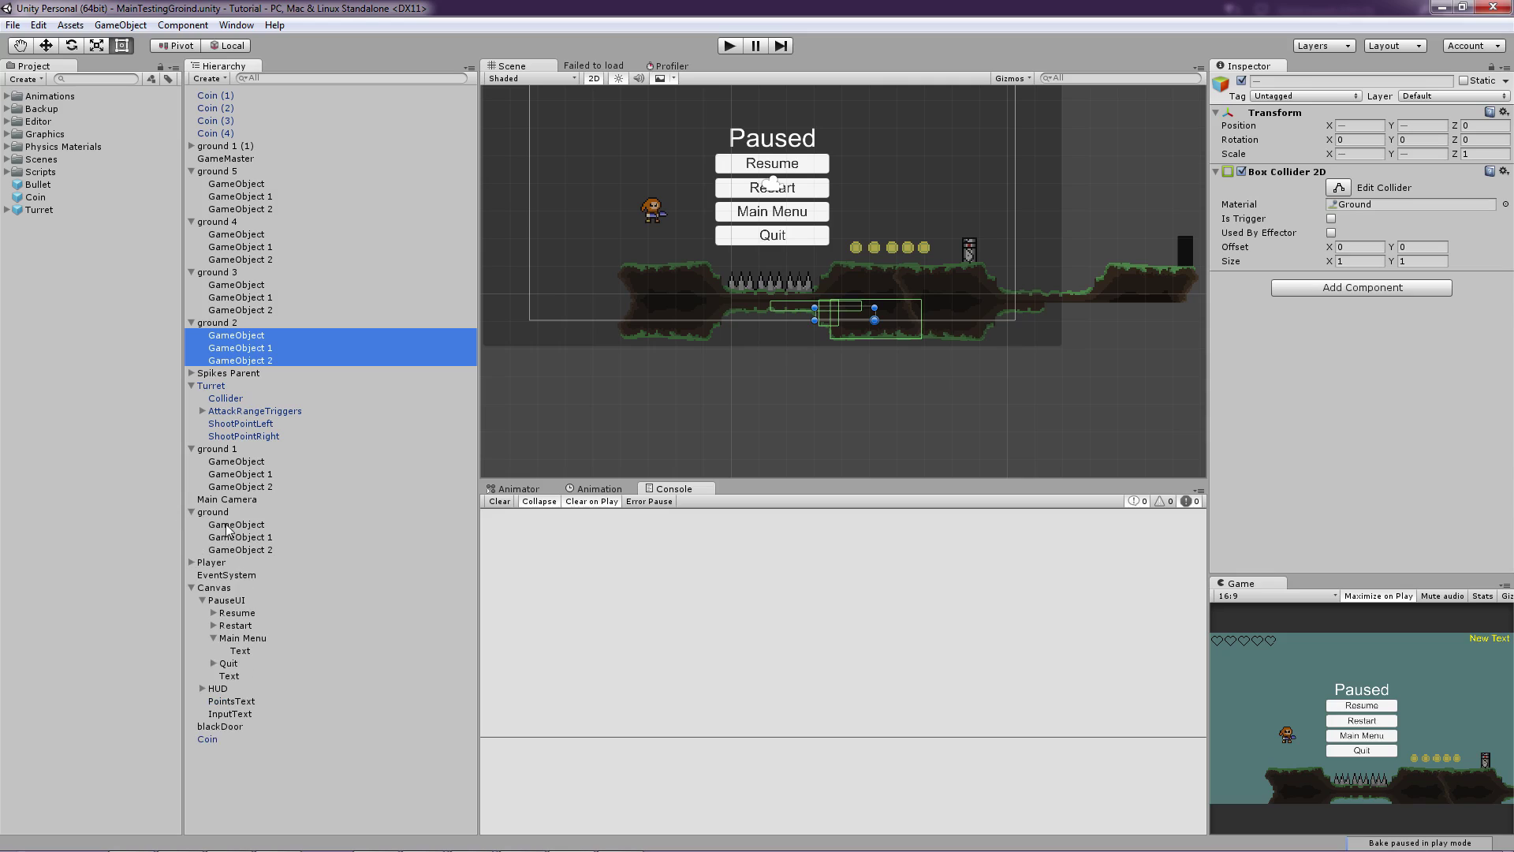
{"action": "left_click", "coordinate": [230, 525]}
{"action": "left_click", "coordinate": [239, 549], "text": "shift"}
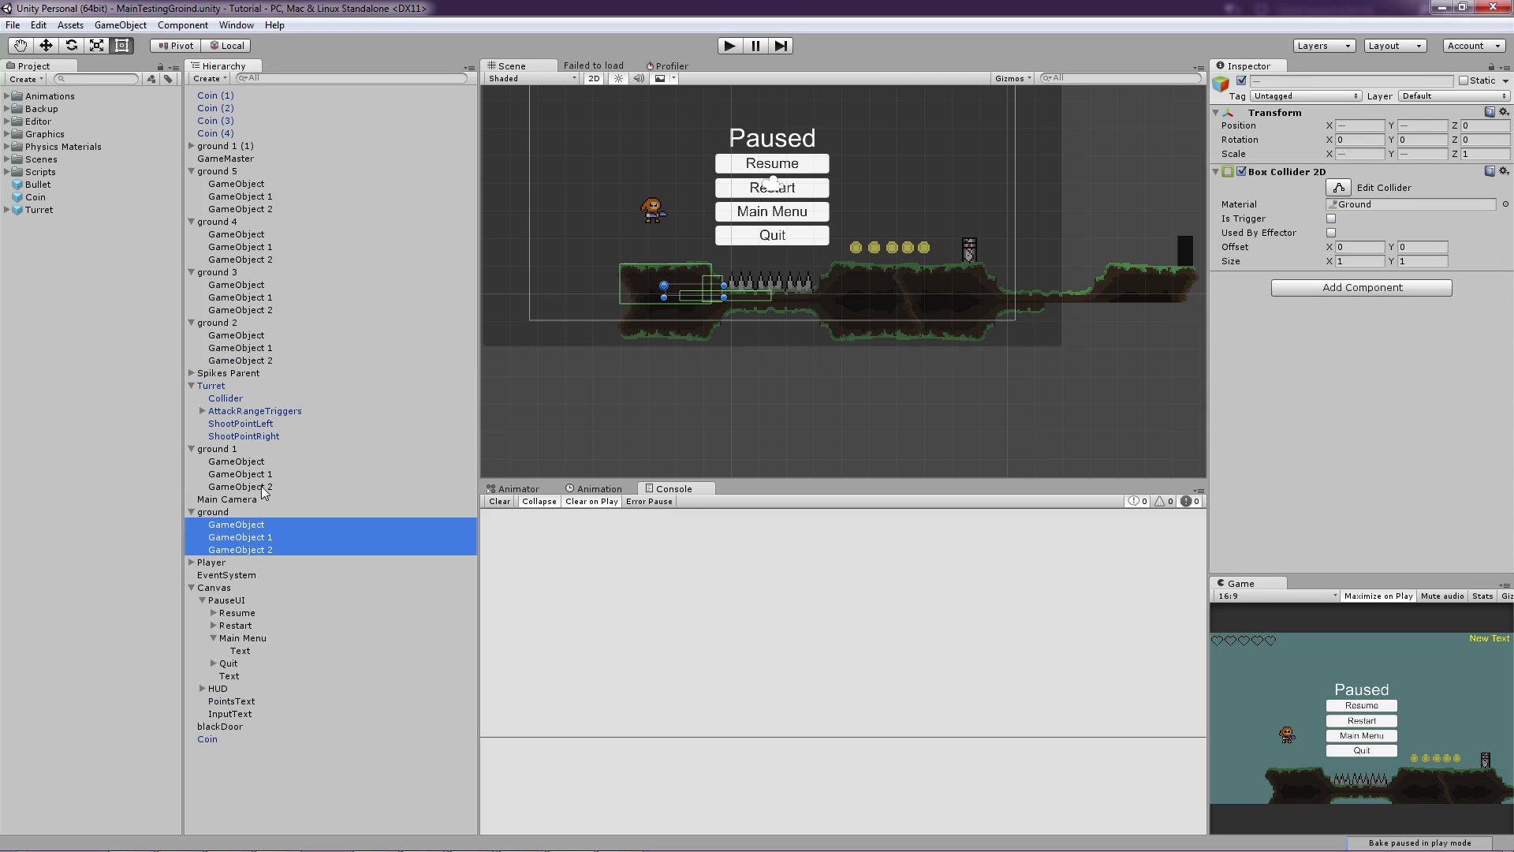
Add the GameObject children of ground 1 through ground 5 to the selection
{"action": "left_click", "coordinate": [263, 486], "text": "ctrl"}
{"action": "left_click", "coordinate": [264, 474], "text": "ctrl"}
{"action": "left_click", "coordinate": [264, 461], "text": "ctrl"}
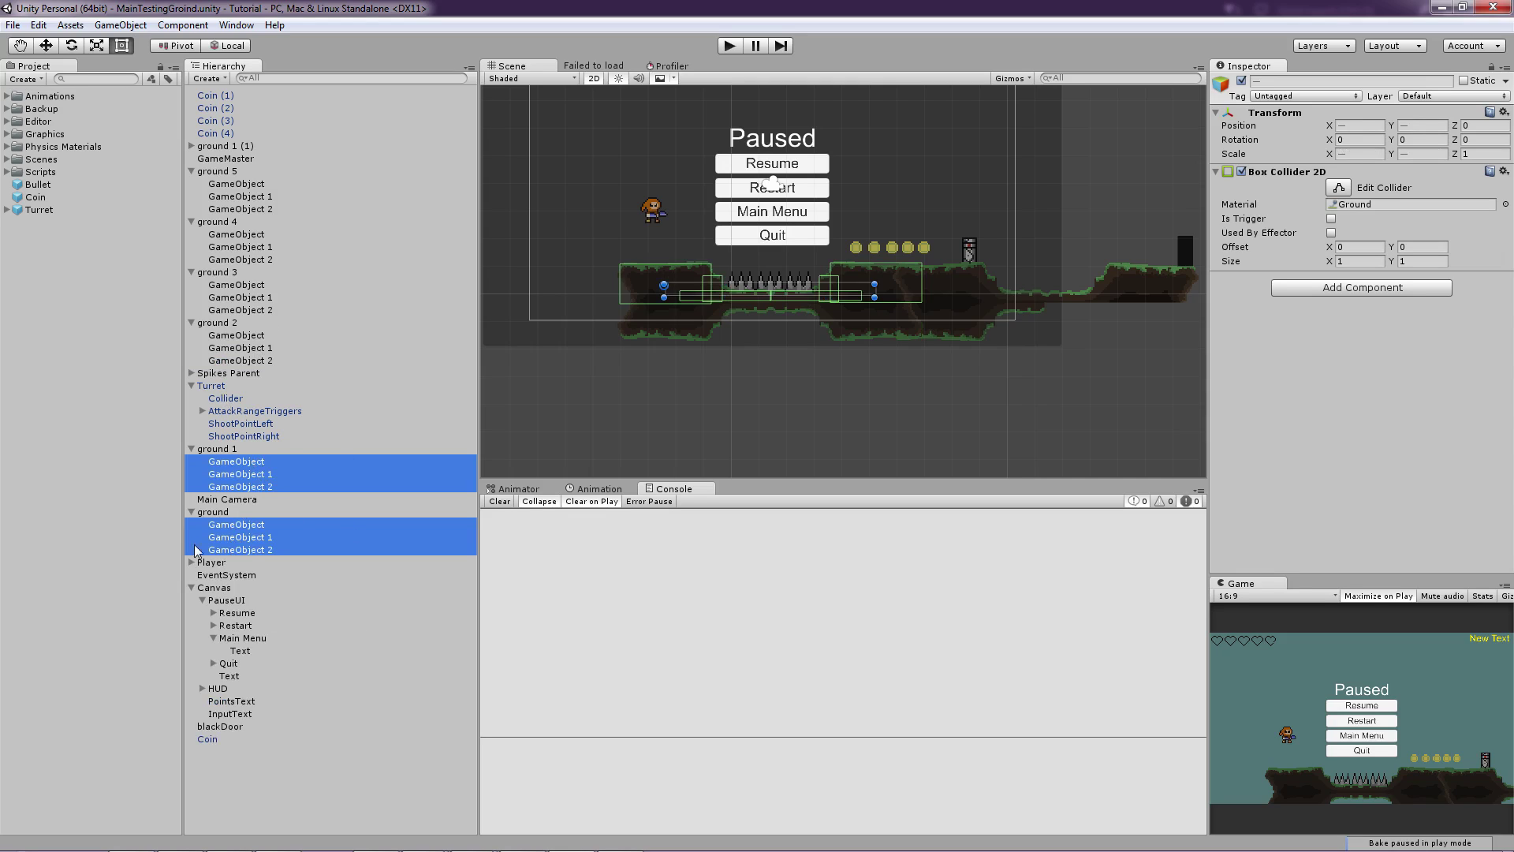
{"action": "left_click", "coordinate": [235, 362], "text": "ctrl"}
{"action": "left_click", "coordinate": [240, 348], "text": "ctrl"}
{"action": "left_click", "coordinate": [240, 335], "text": "ctrl"}
{"action": "left_click", "coordinate": [244, 310], "text": "ctrl"}
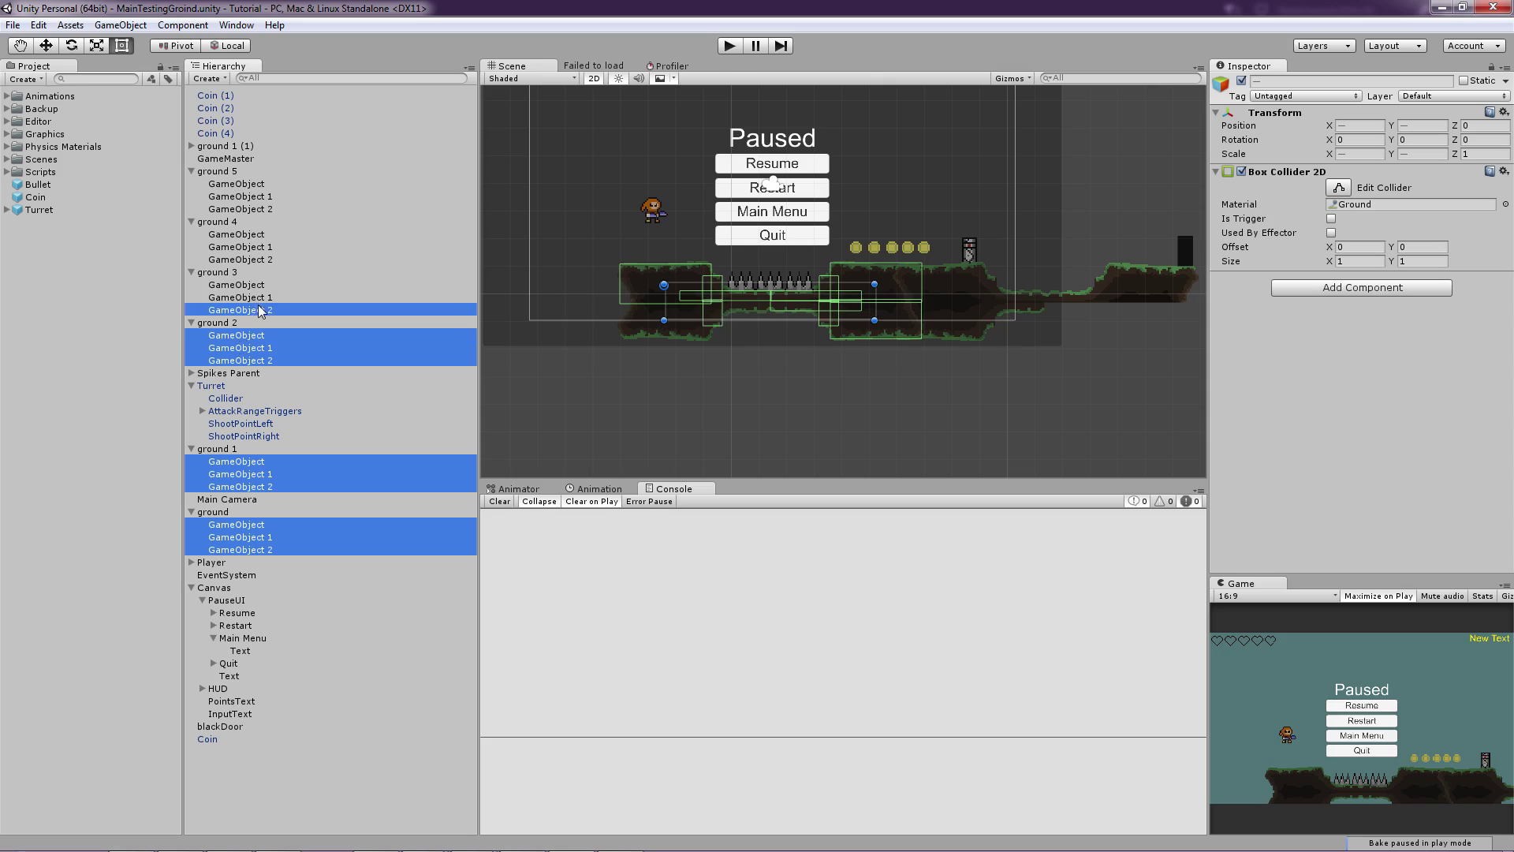
{"action": "left_click", "coordinate": [249, 298], "text": "ctrl"}
{"action": "left_click", "coordinate": [252, 284], "text": "ctrl"}
{"action": "left_click", "coordinate": [268, 260], "text": "ctrl"}
{"action": "left_click", "coordinate": [275, 247], "text": "ctrl"}
{"action": "left_click", "coordinate": [272, 234], "text": "ctrl"}
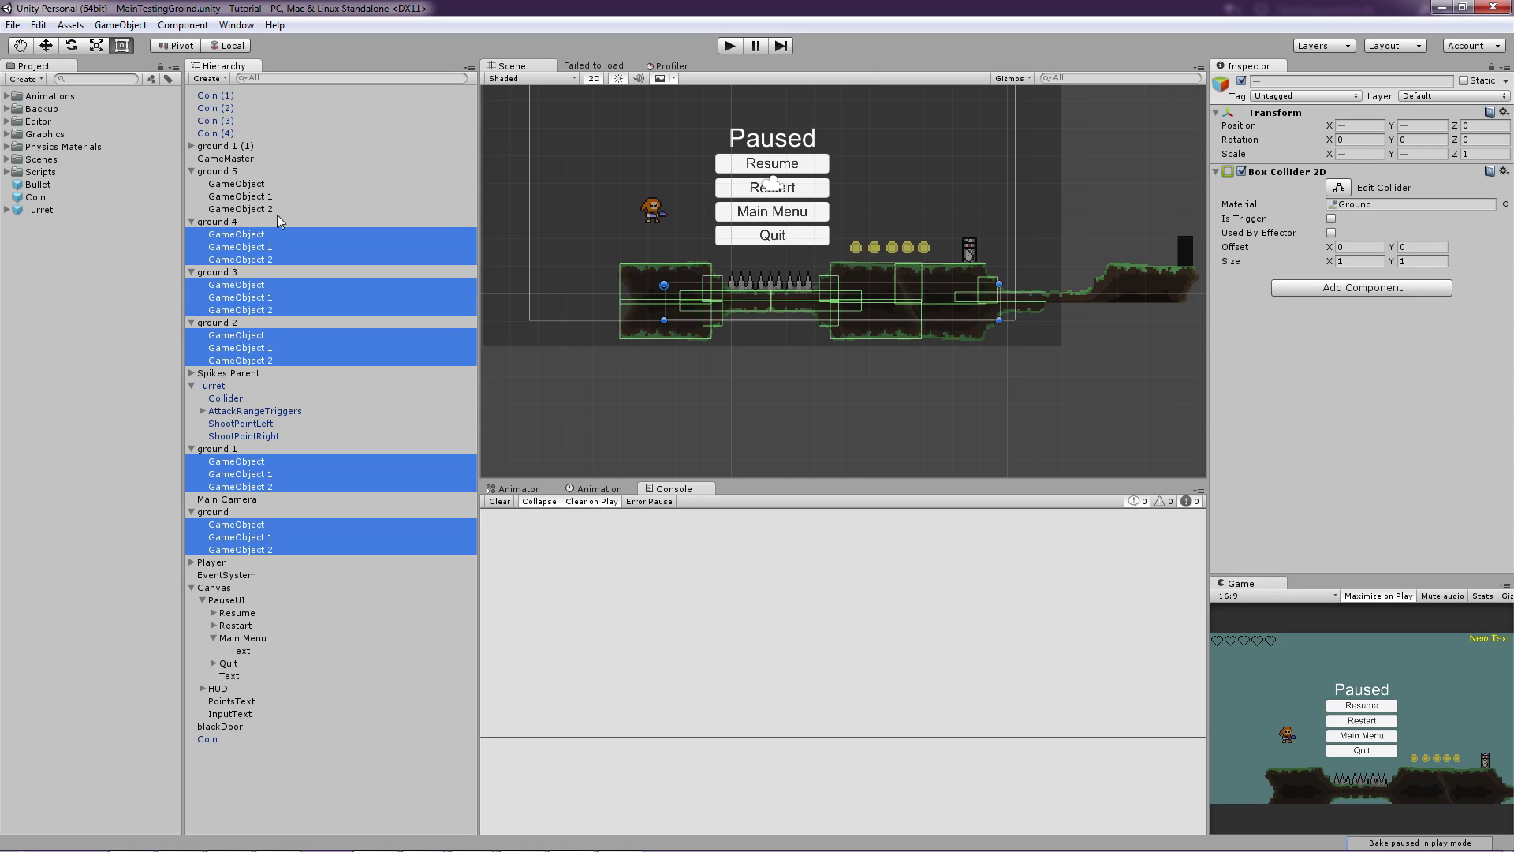
{"action": "left_click", "coordinate": [279, 209], "text": "ctrl"}
{"action": "left_click", "coordinate": [288, 184], "text": "ctrl"}
{"action": "left_click", "coordinate": [289, 197], "text": "ctrl"}
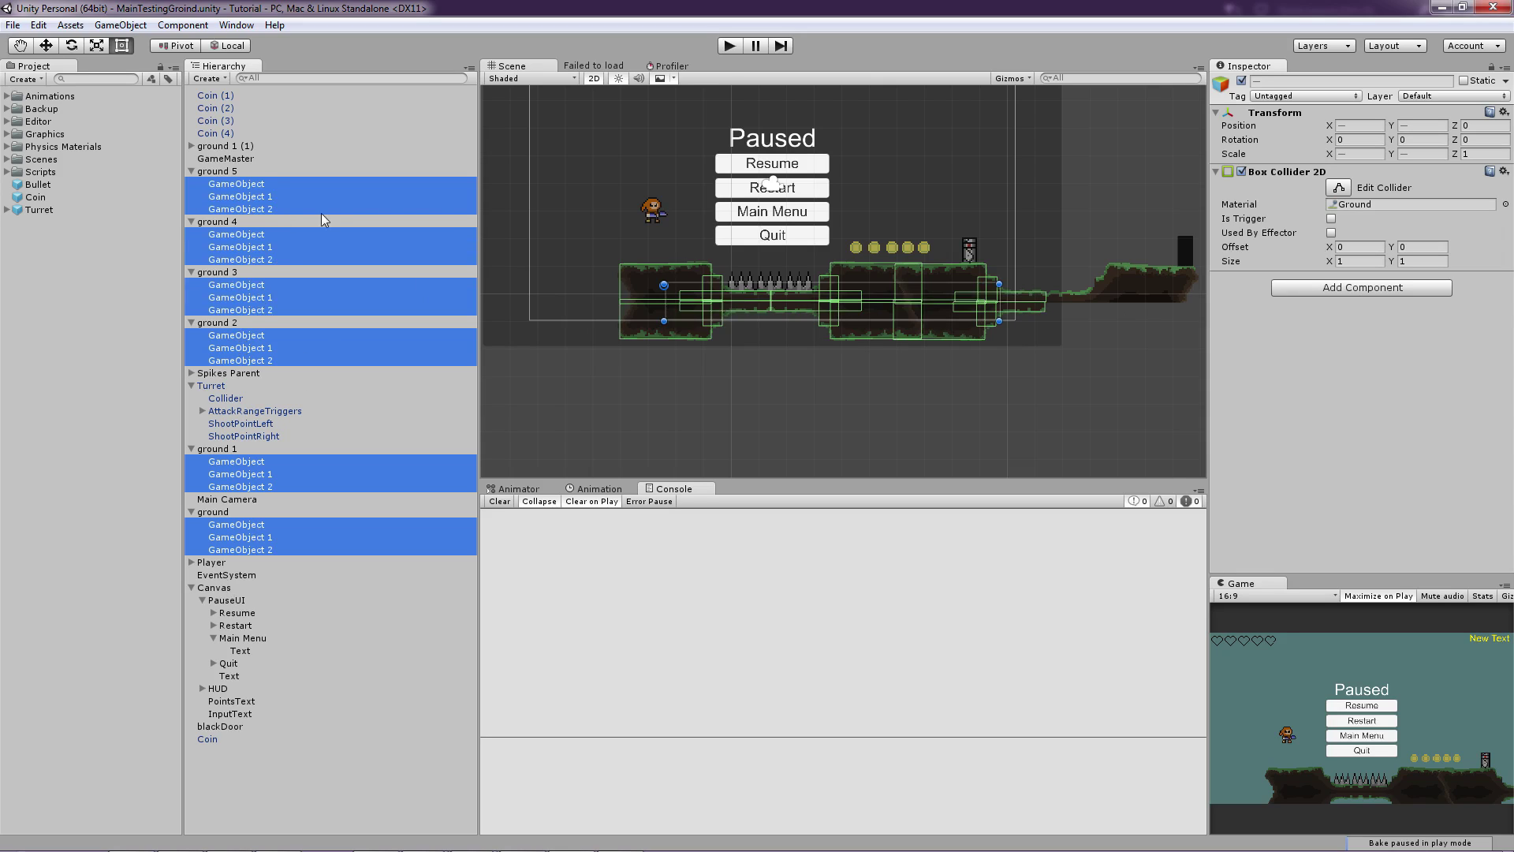
Expand ground 1 (1) and add its three GameObject children to the selection
{"action": "left_click", "coordinate": [192, 146]}
{"action": "left_click", "coordinate": [245, 148], "text": "ctrl"}
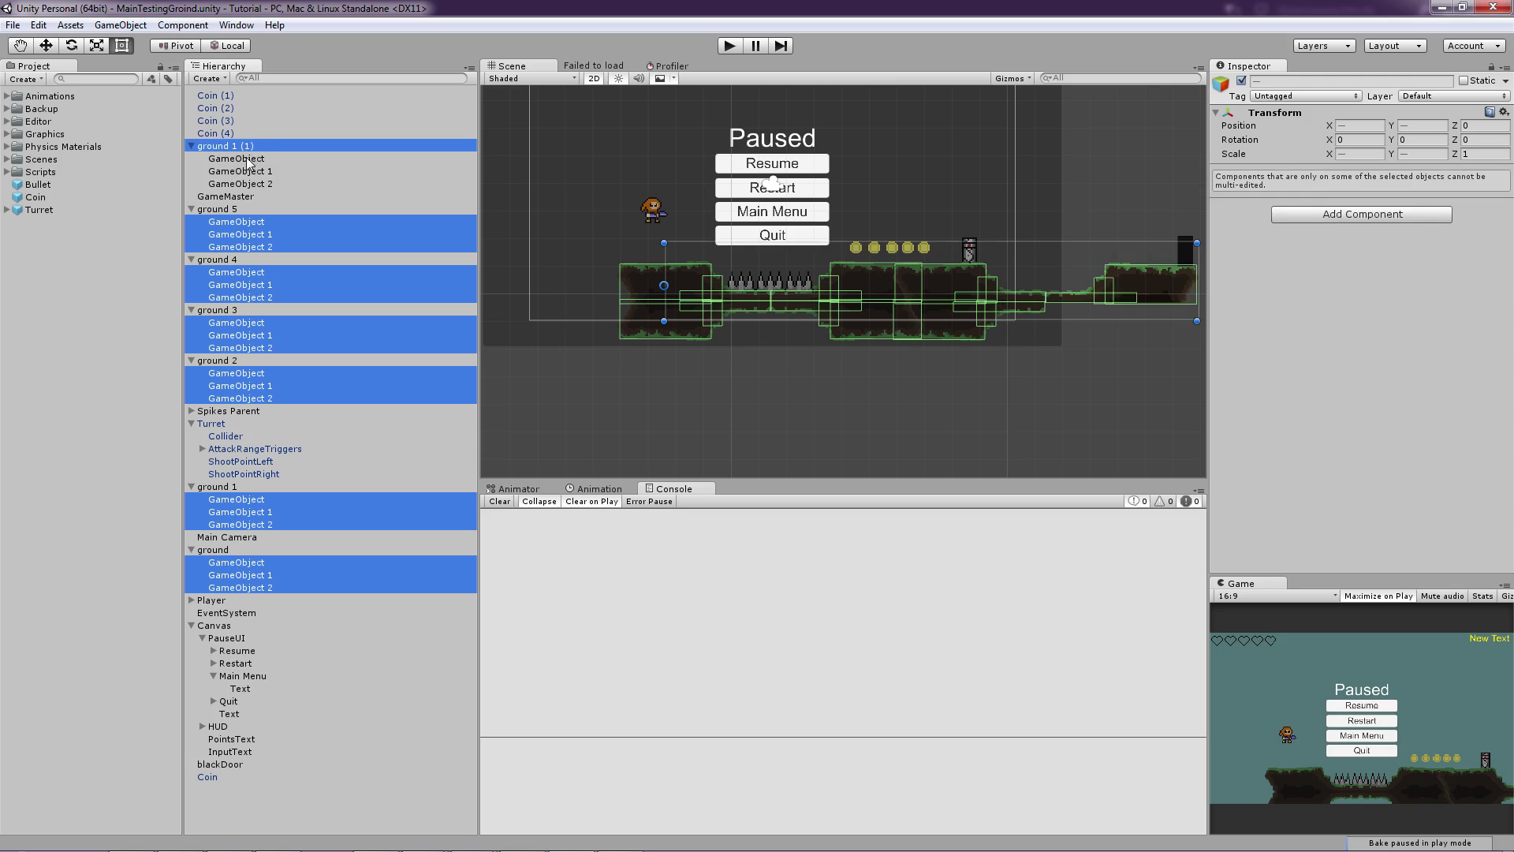
{"action": "left_click", "coordinate": [237, 158], "text": "ctrl"}
{"action": "left_click", "coordinate": [241, 171], "text": "ctrl"}
{"action": "left_click", "coordinate": [245, 184], "text": "ctrl"}
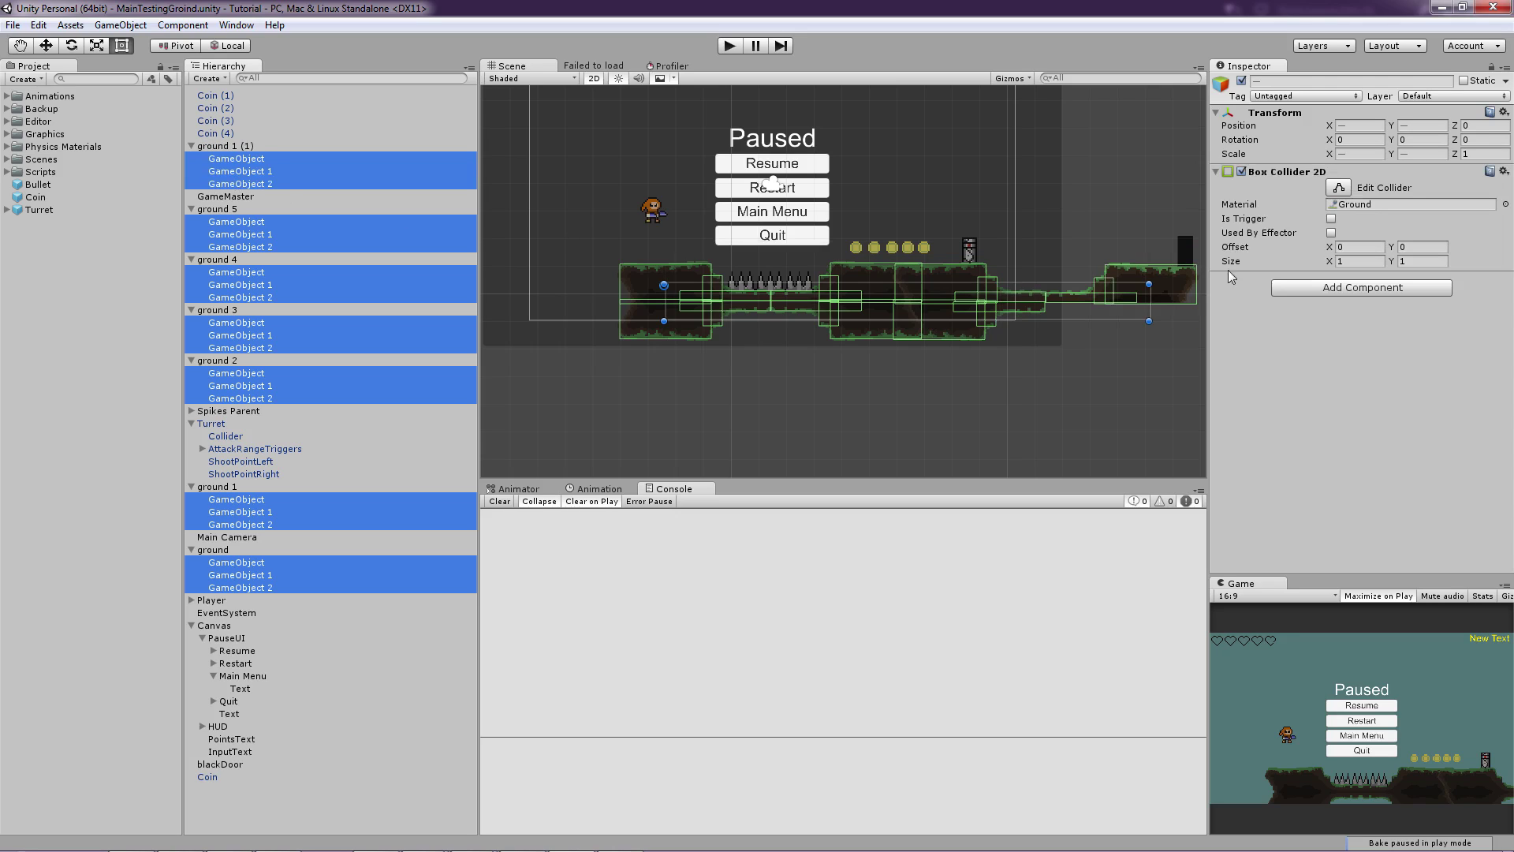
Add a Platform Effector 2D used by the colliders, with Use One Way off
{"action": "left_click", "coordinate": [1355, 288]}
{"action": "left_click", "coordinate": [1344, 347]}
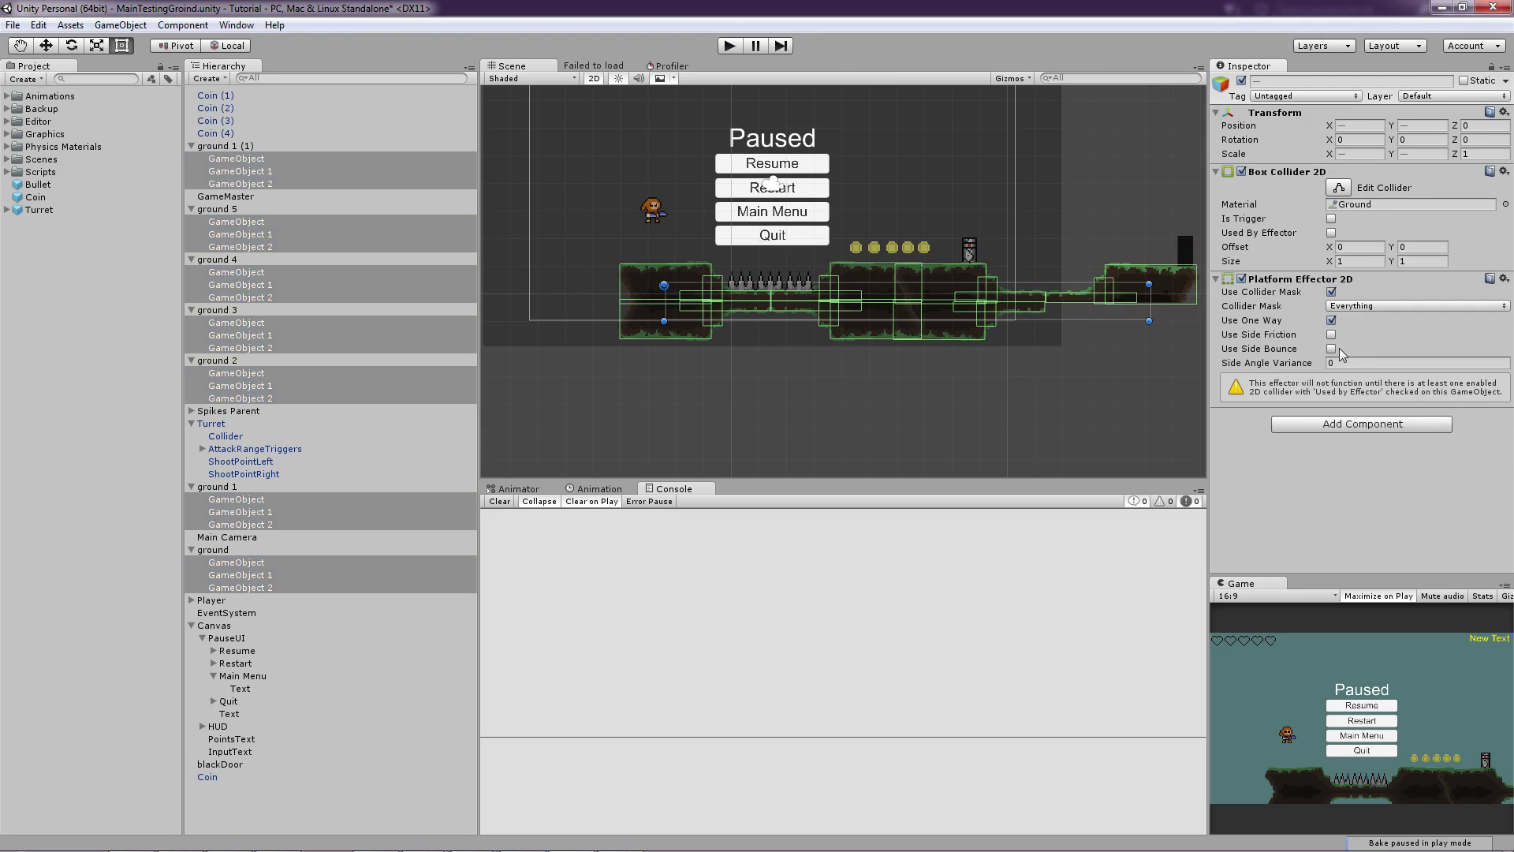
{"action": "left_click", "coordinate": [1331, 233]}
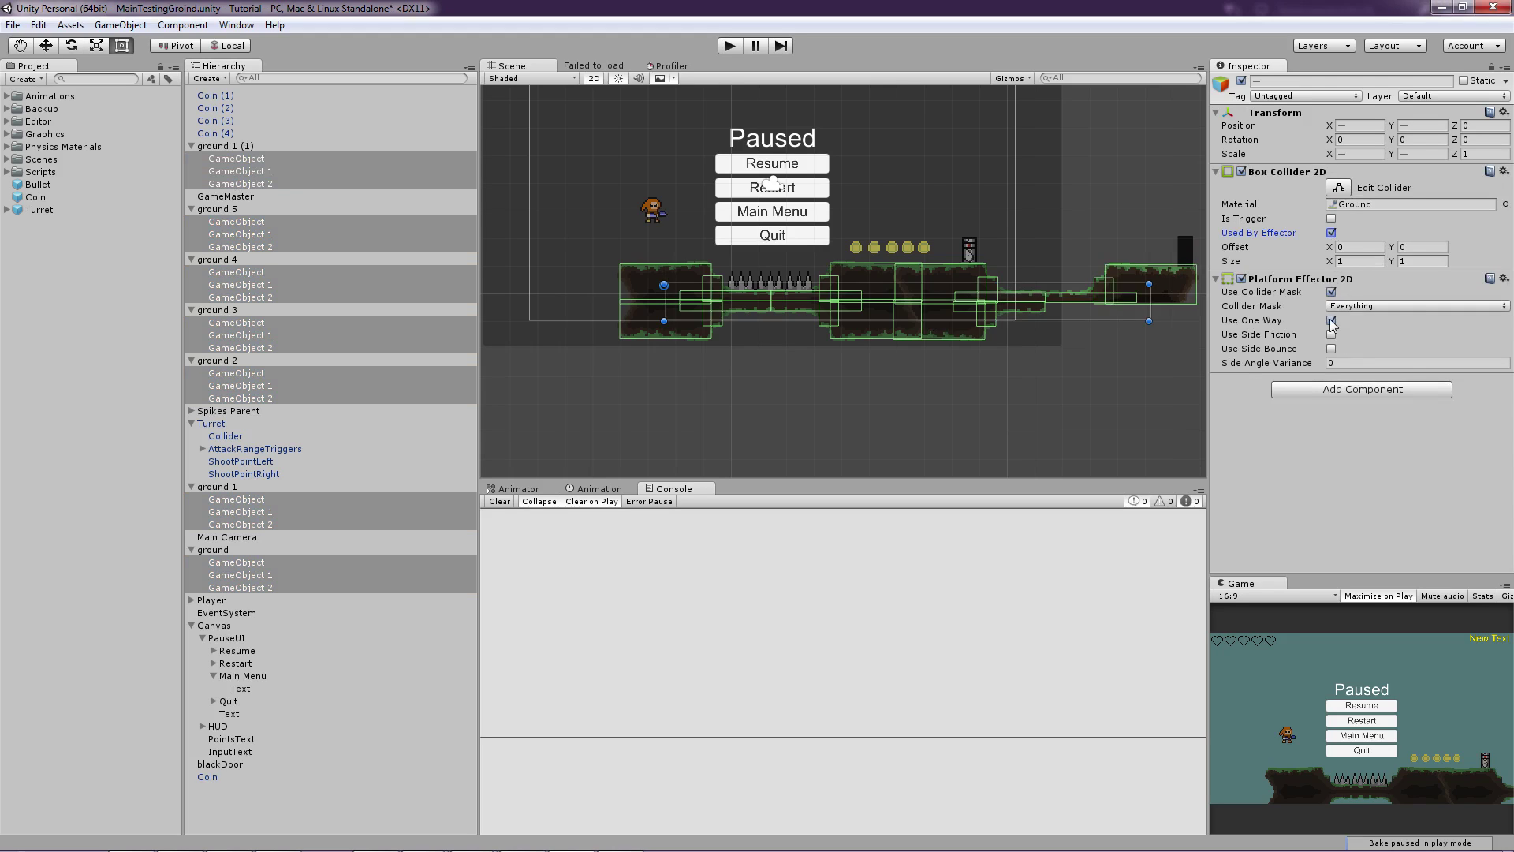
{"action": "left_click", "coordinate": [1332, 321]}
Set the colliders' physics material to None, save the scene and deselect
{"action": "left_click", "coordinate": [1470, 207]}
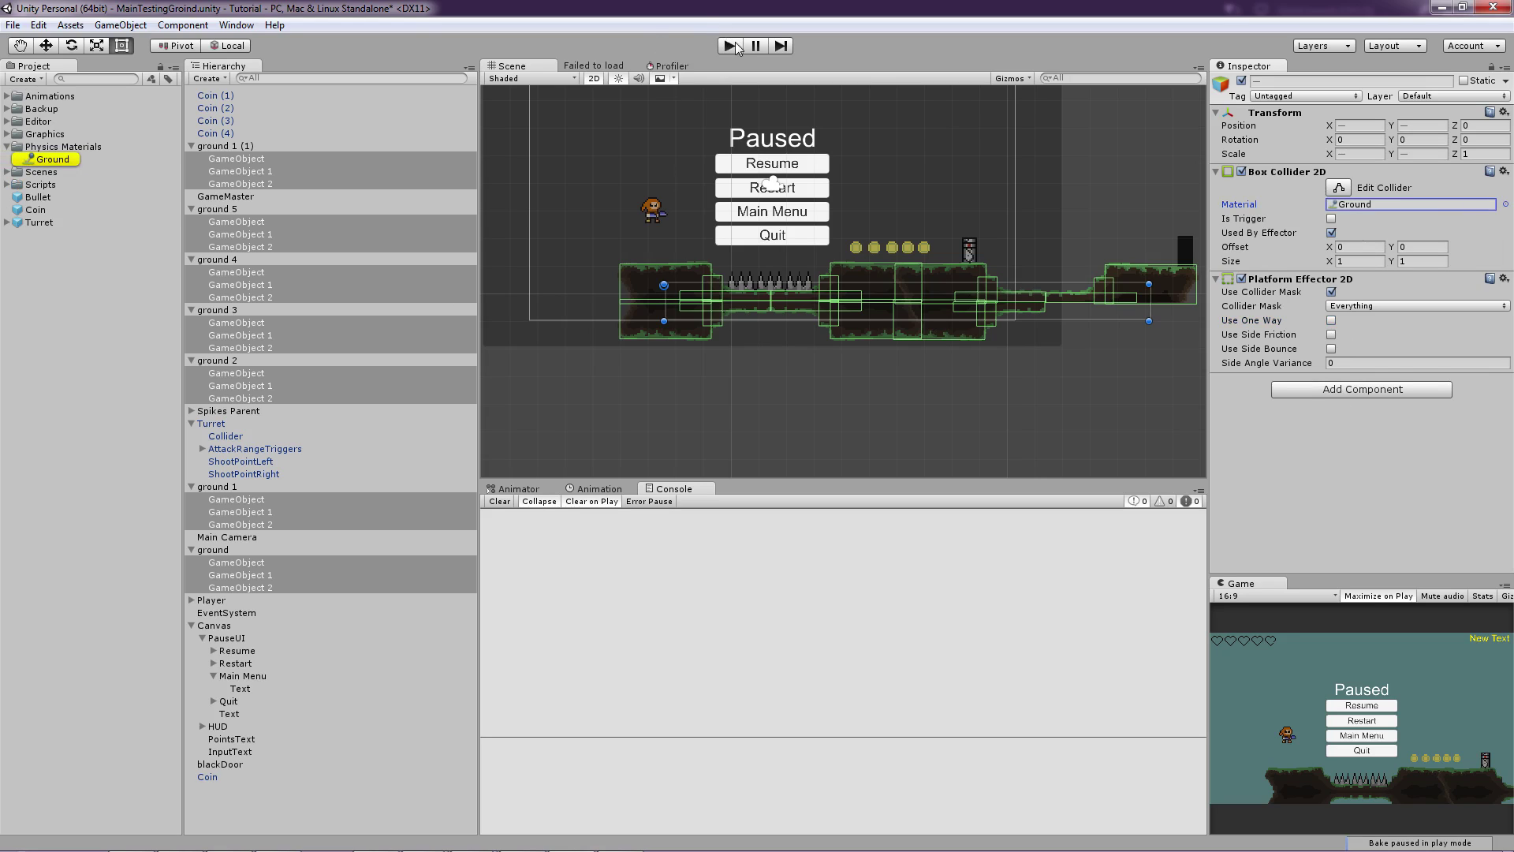
{"action": "left_click", "coordinate": [1505, 206]}
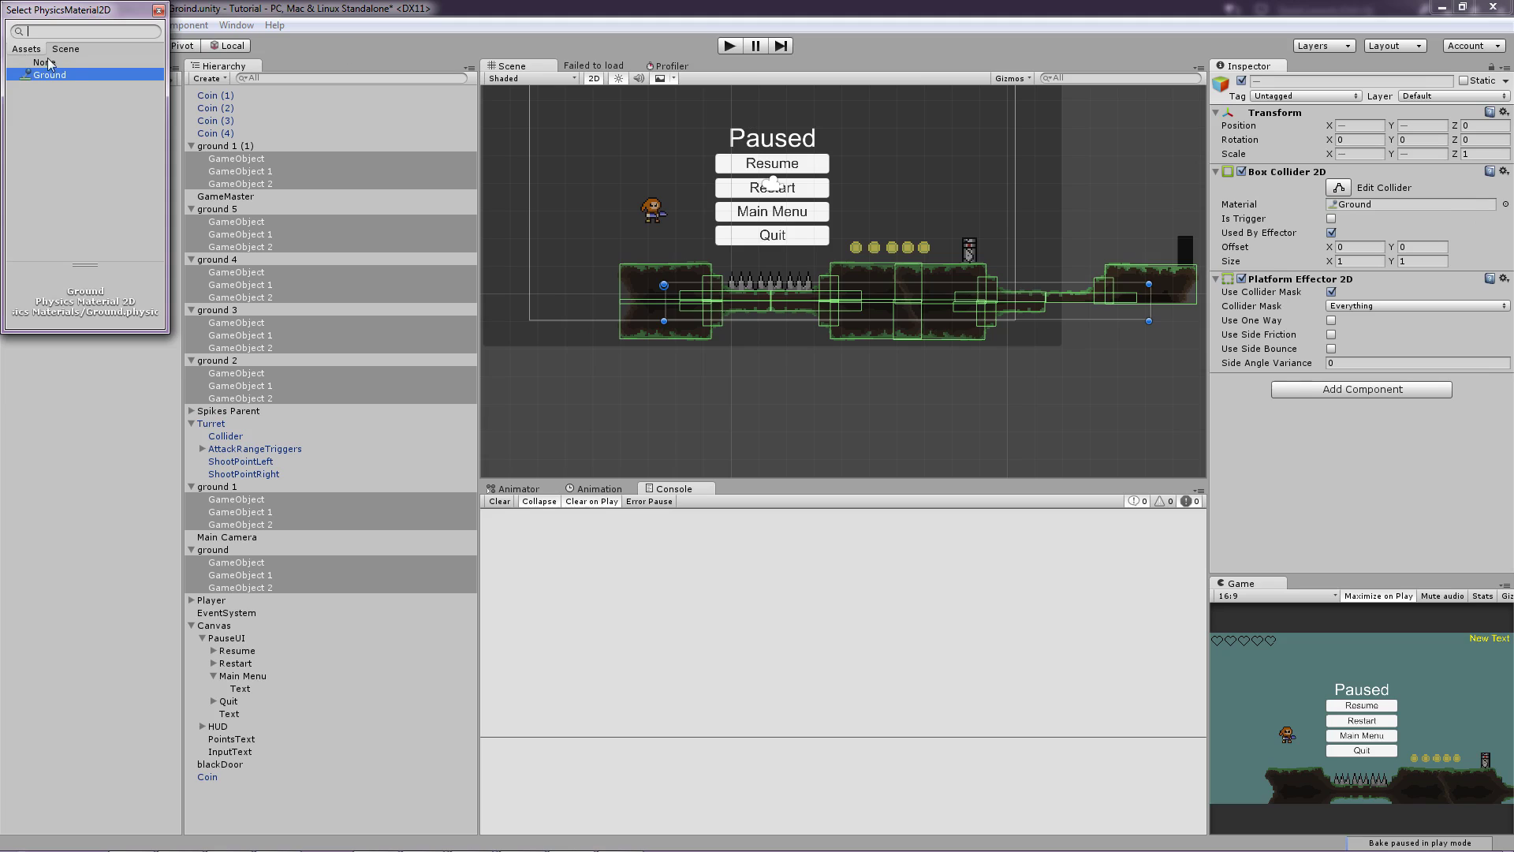
{"action": "left_click", "coordinate": [51, 63]}
{"action": "double_click", "coordinate": [53, 65]}
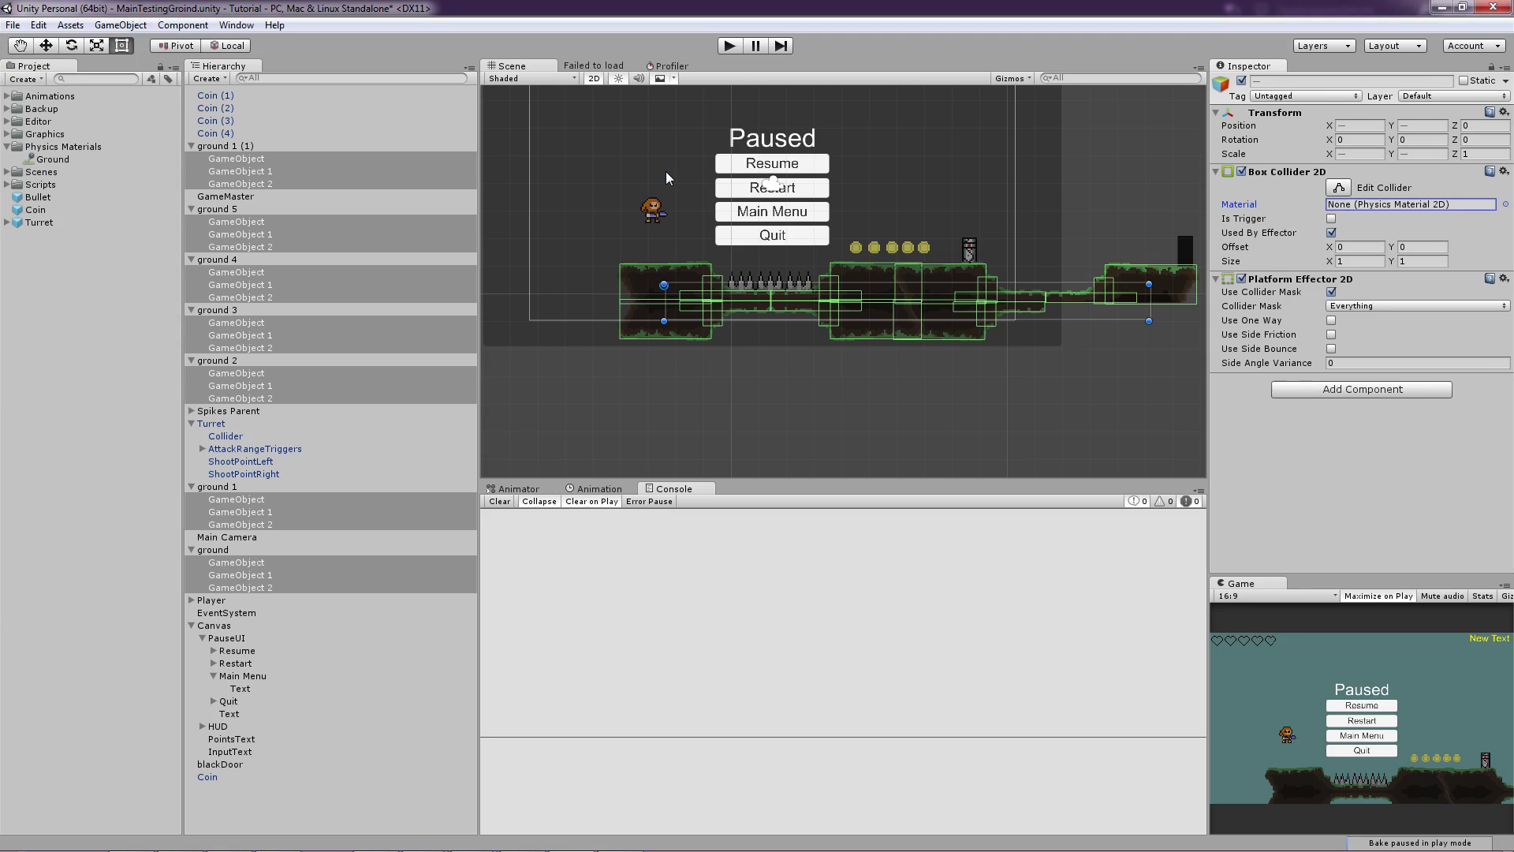
{"action": "key", "text": "ctrl+s"}
{"action": "left_click", "coordinate": [817, 425]}
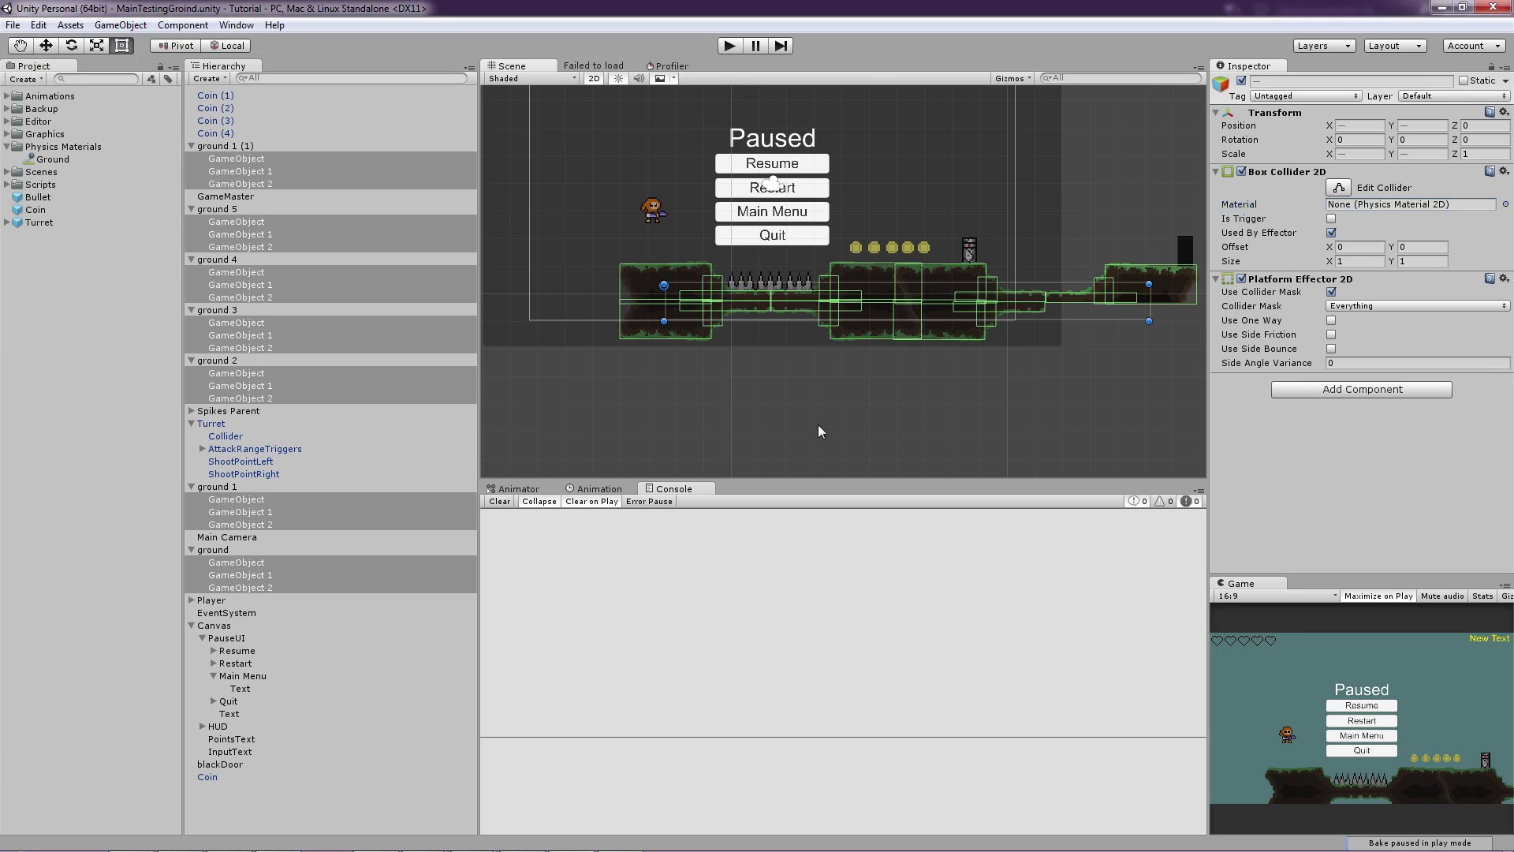
Start Play mode and run left and right, jumping against the platform walls to test for sticking
{"action": "left_click", "coordinate": [729, 45]}
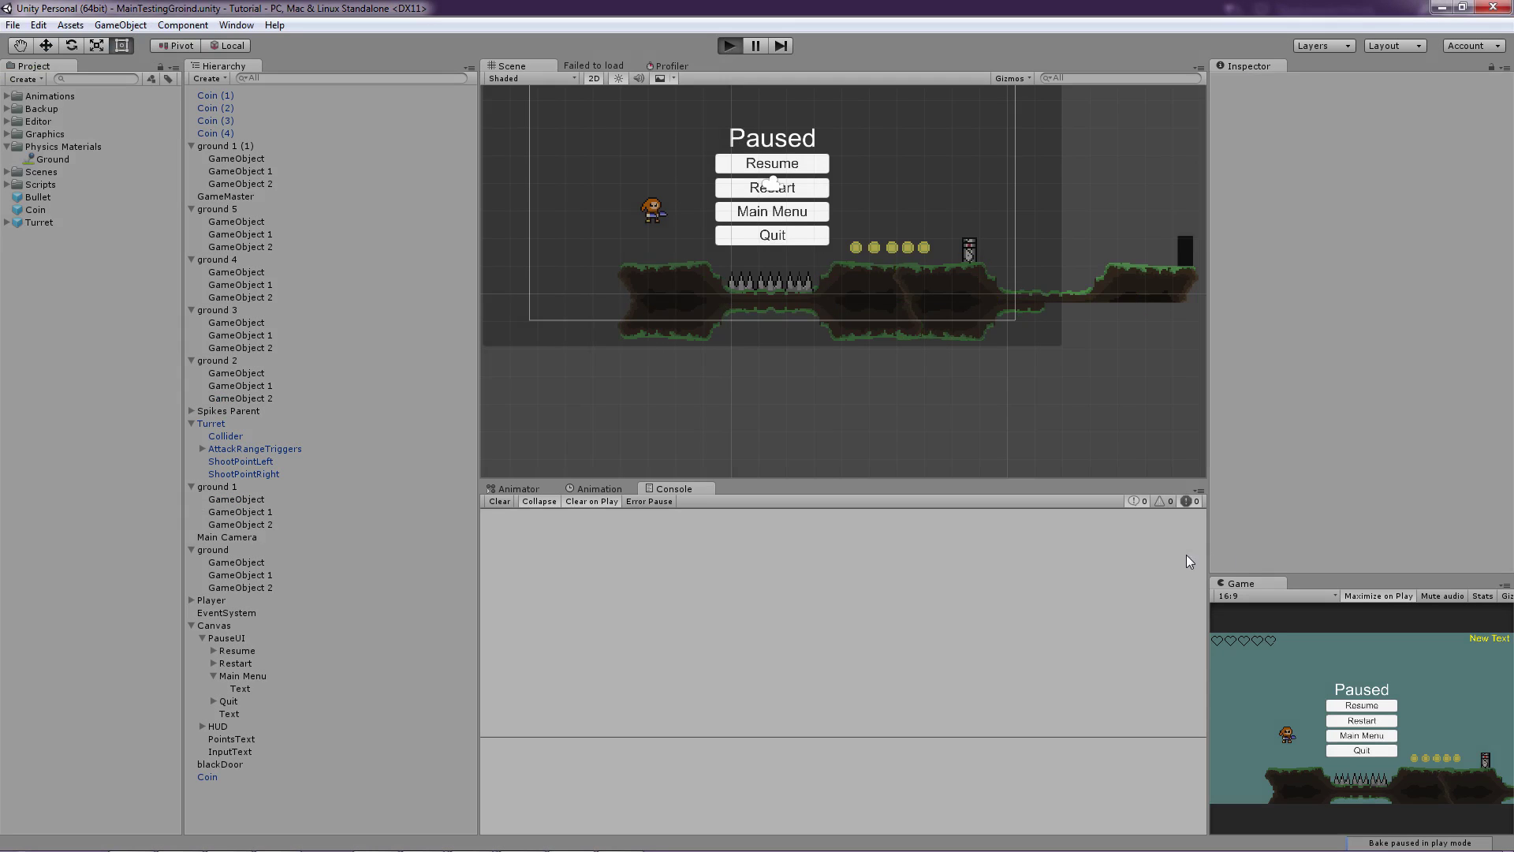
{"action": "key", "text": "Left"}
{"action": "key", "text": "space"}
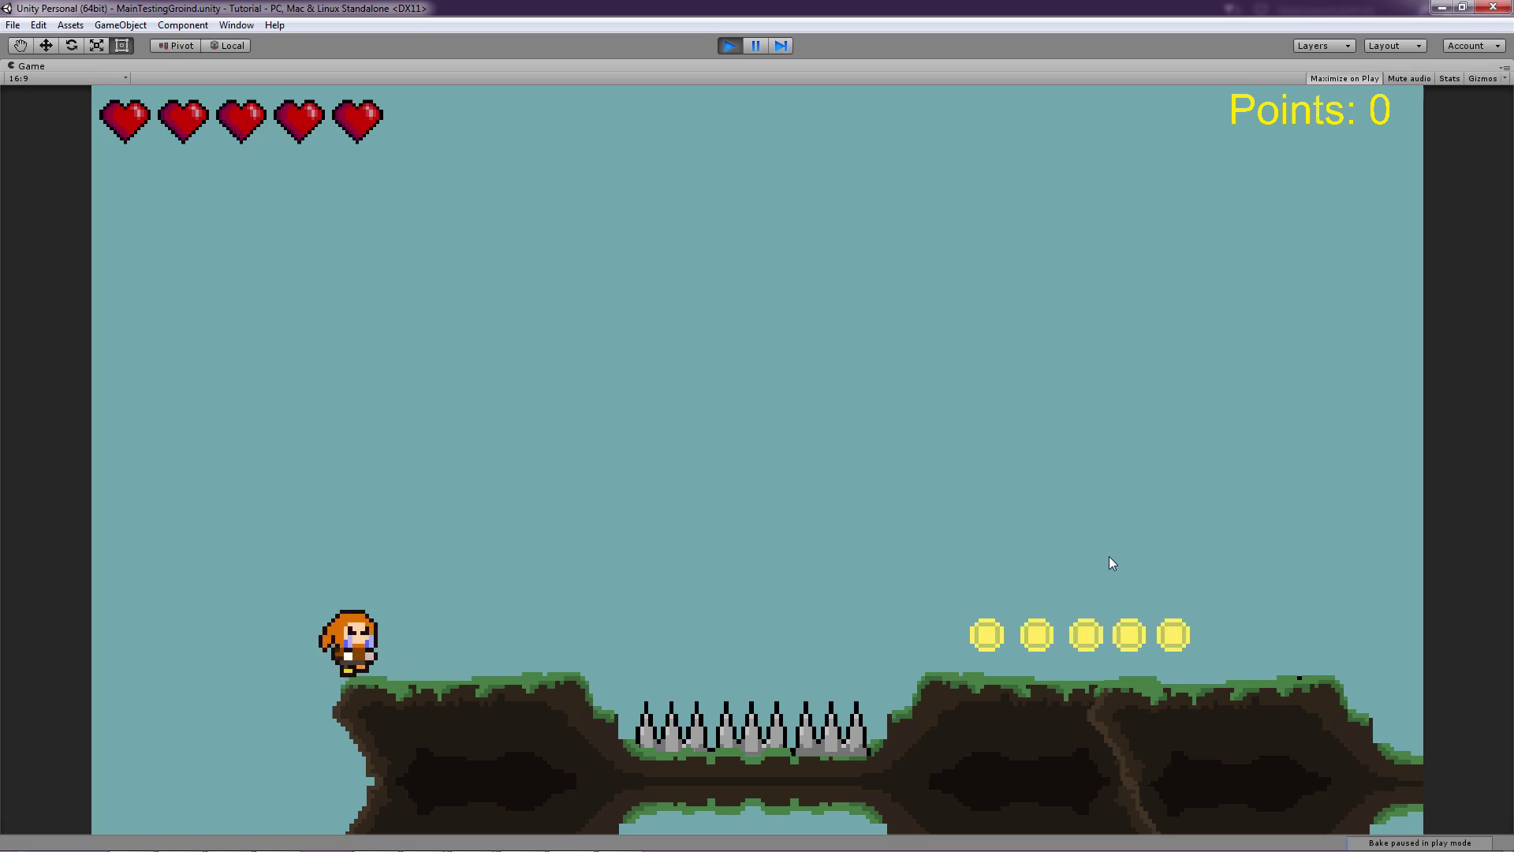
{"action": "key", "text": "Left"}
{"action": "key", "text": "space"}
{"action": "key", "text": "Right"}
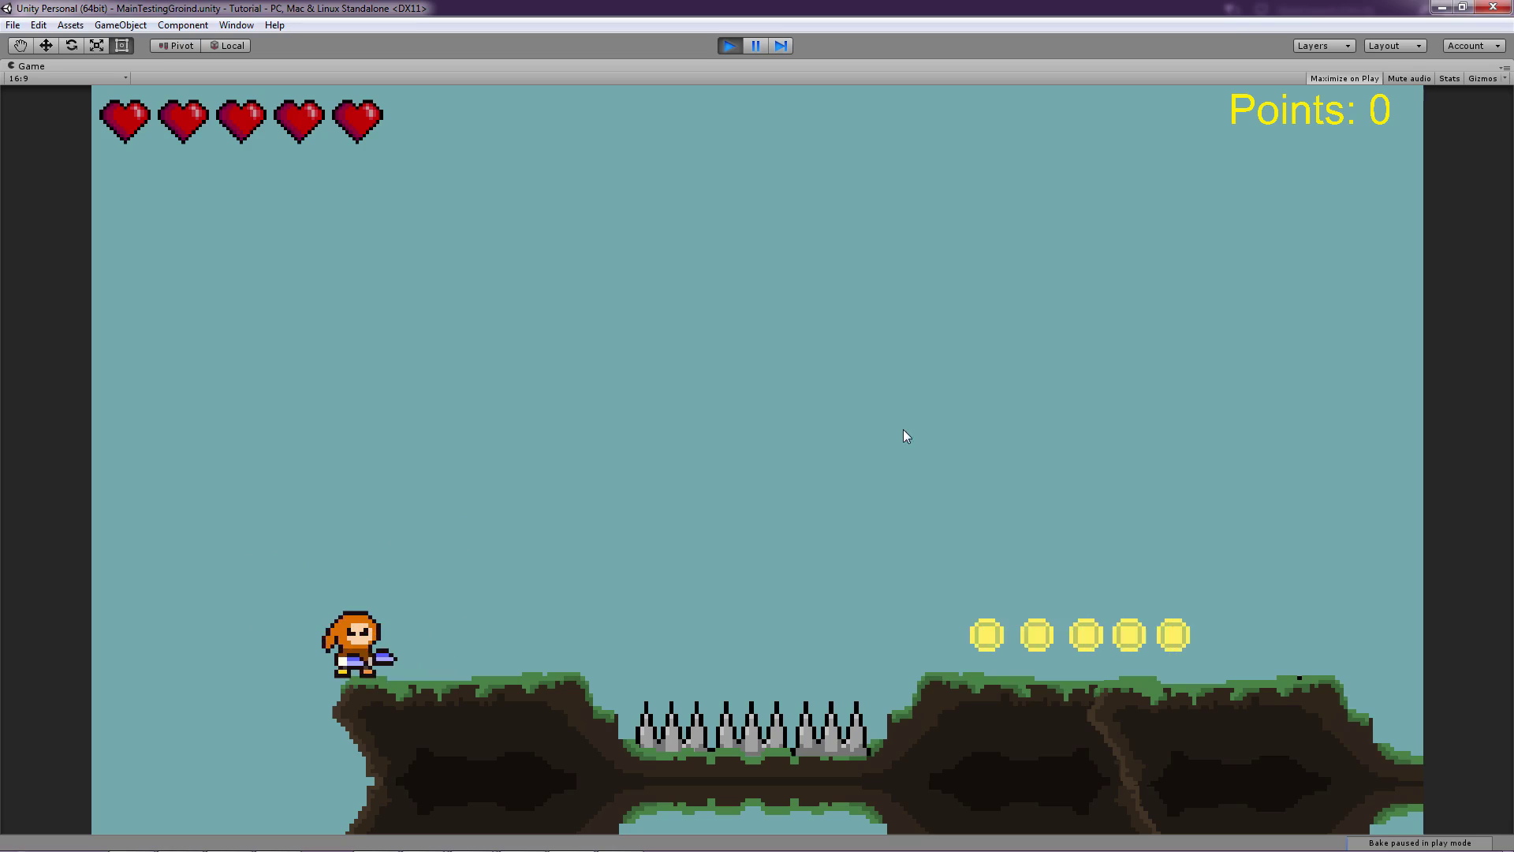
{"action": "key", "text": "Left"}
{"action": "key", "text": "space"}
{"action": "key", "text": "Right"}
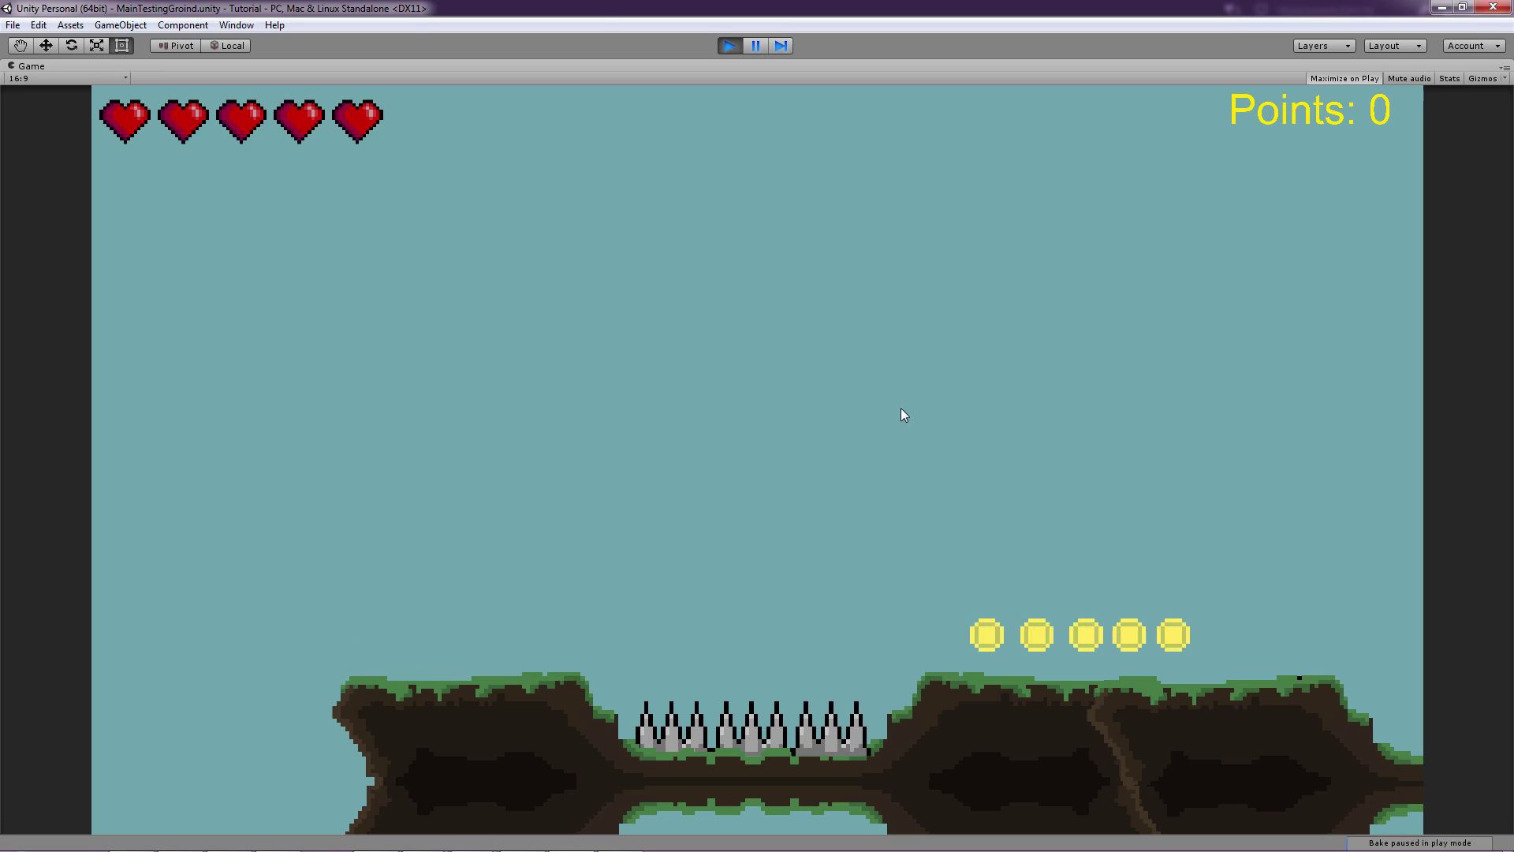
Stop the game, choose Try Again on the file-opening error, and switch to Visual Studio
{"action": "left_click", "coordinate": [728, 46]}
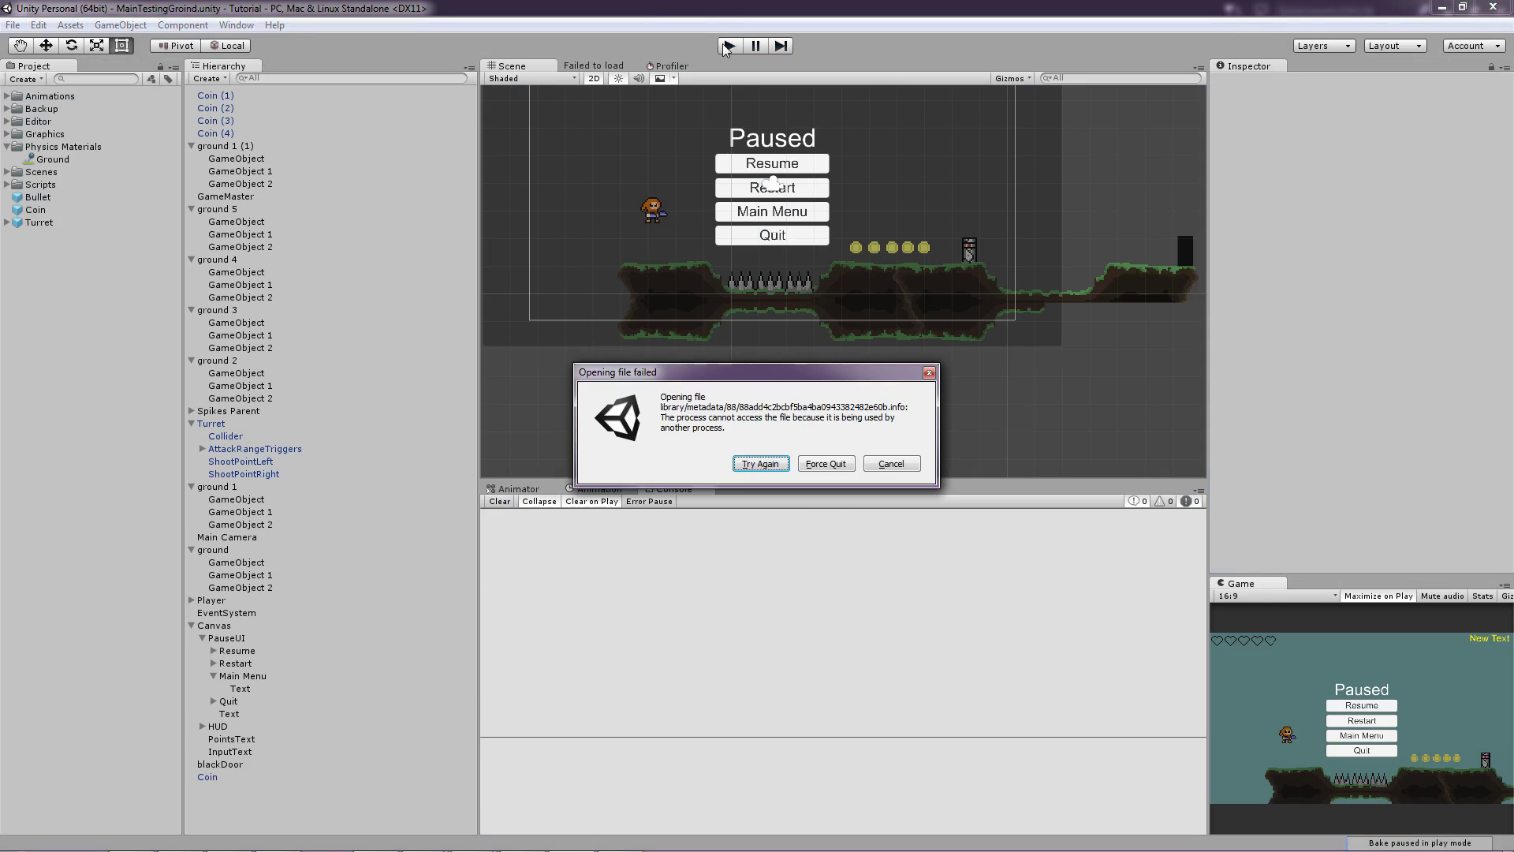
{"action": "left_click", "coordinate": [766, 462]}
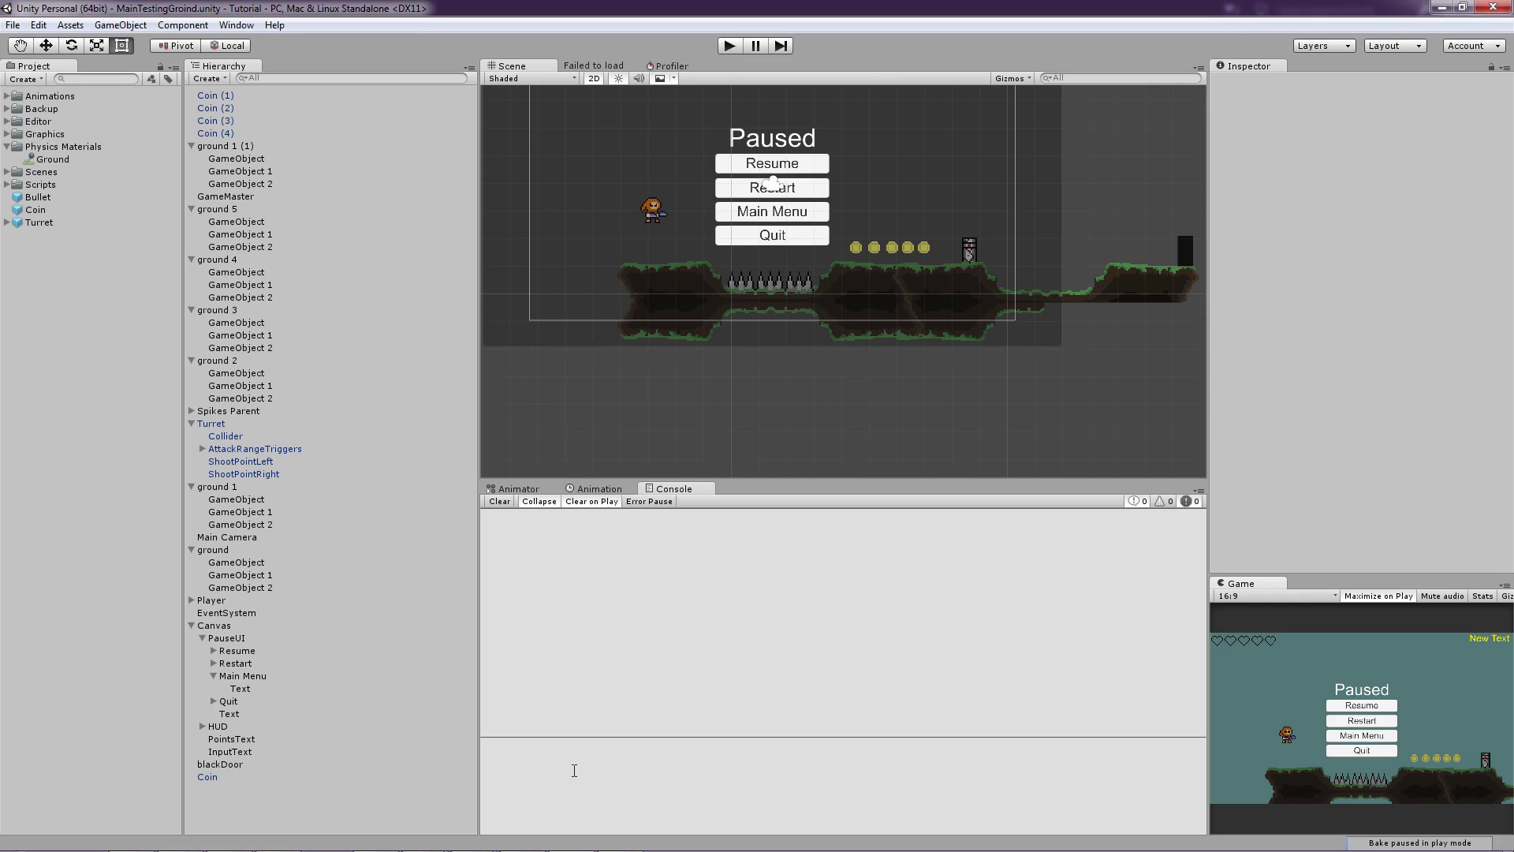
{"action": "mouse_move", "coordinate": [592, 843]}
{"action": "left_click", "coordinate": [521, 842]}
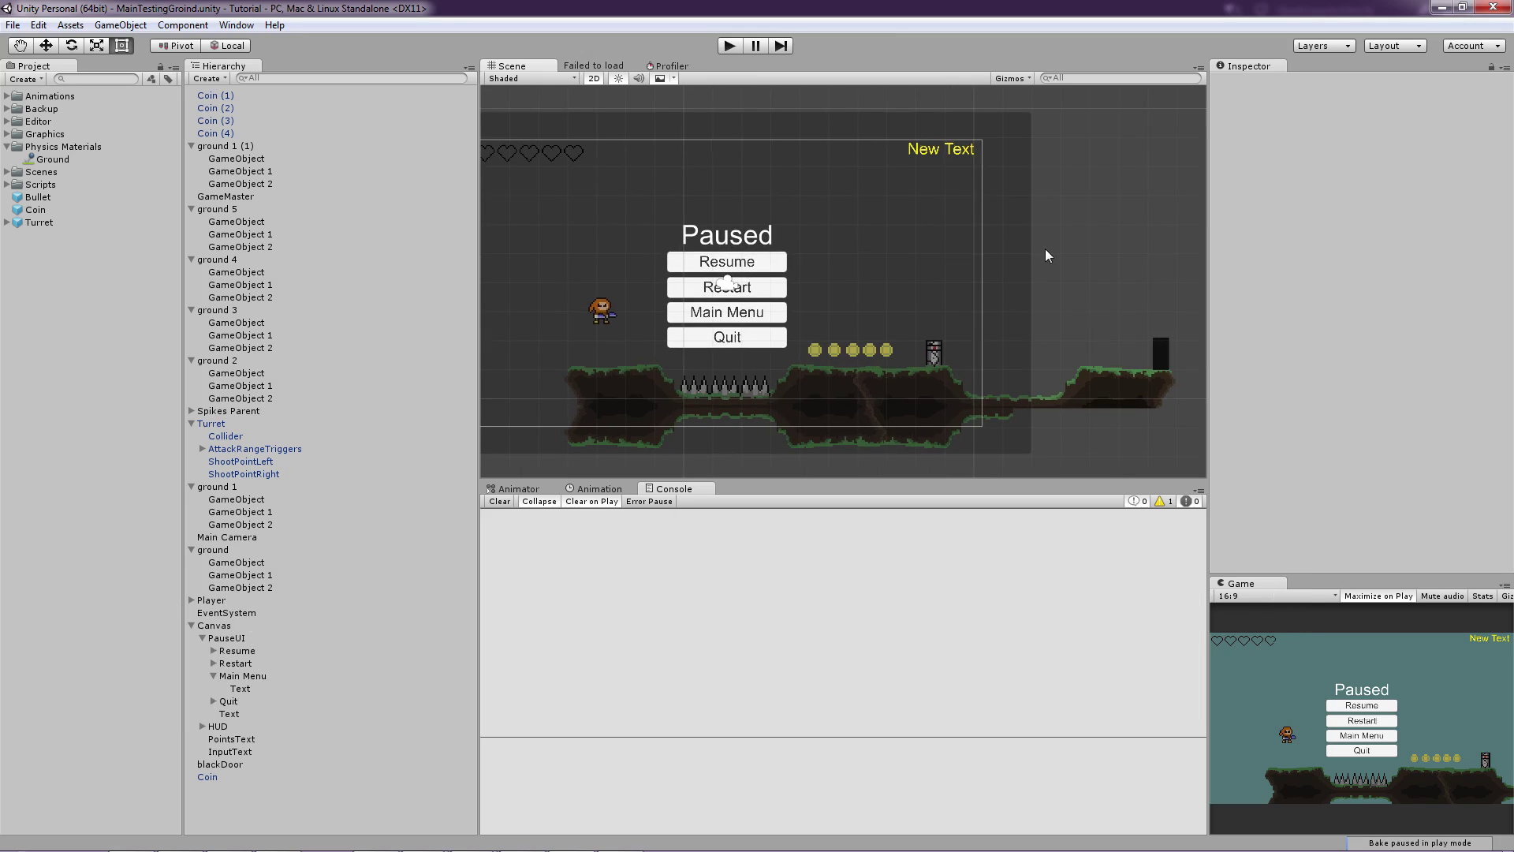
Pan to the level's right end and inspect blackDoor's trigger Box Collider 2D and Door script
{"action": "middle_click_drag", "start_coordinate": [1057, 180], "coordinate": [944, 148]}
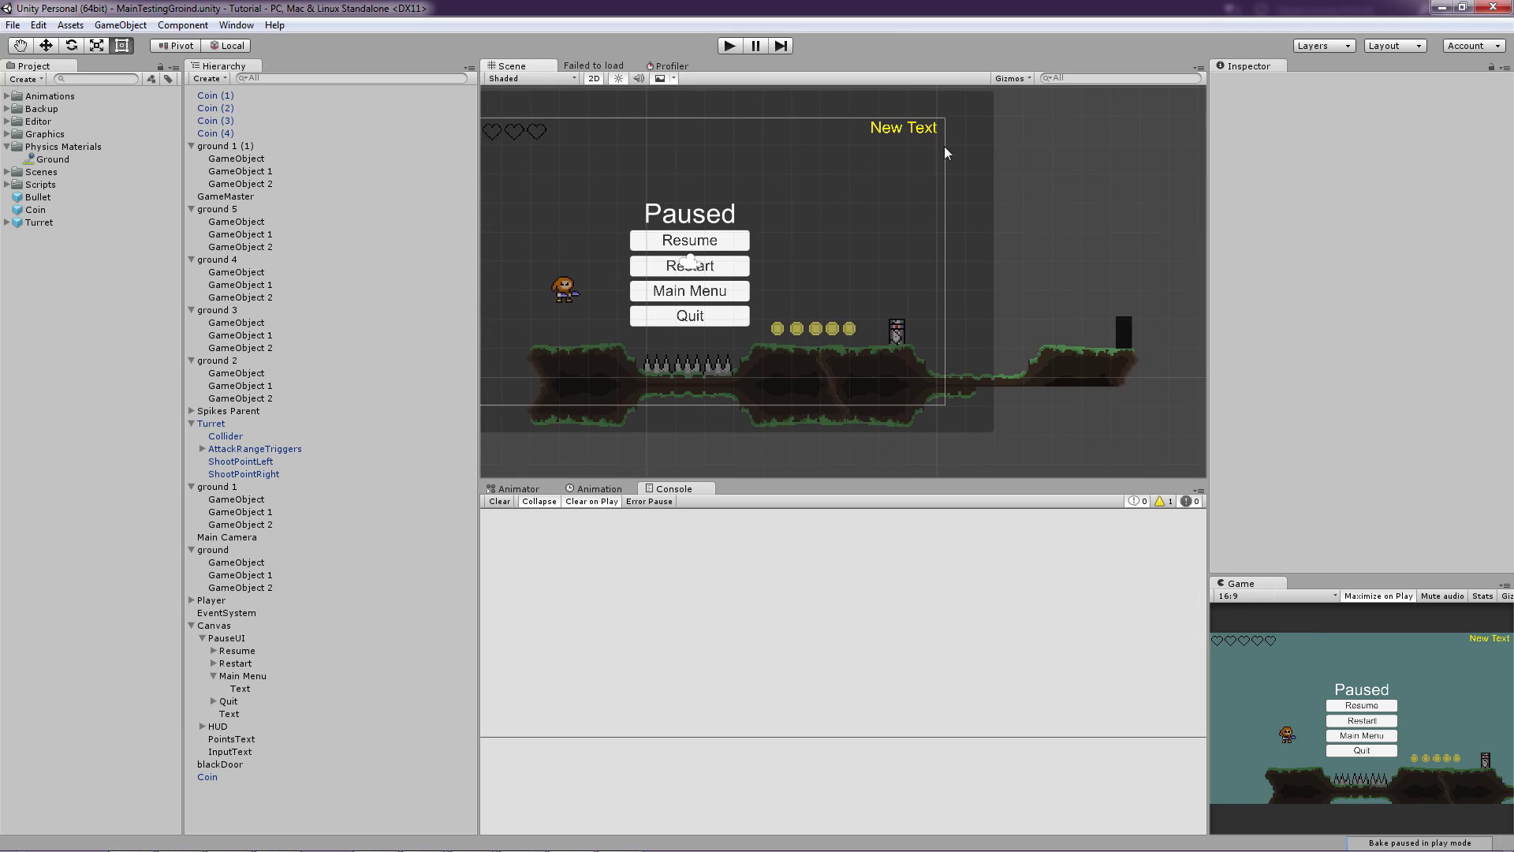
{"action": "middle_click_drag", "start_coordinate": [1054, 251], "coordinate": [748, 202]}
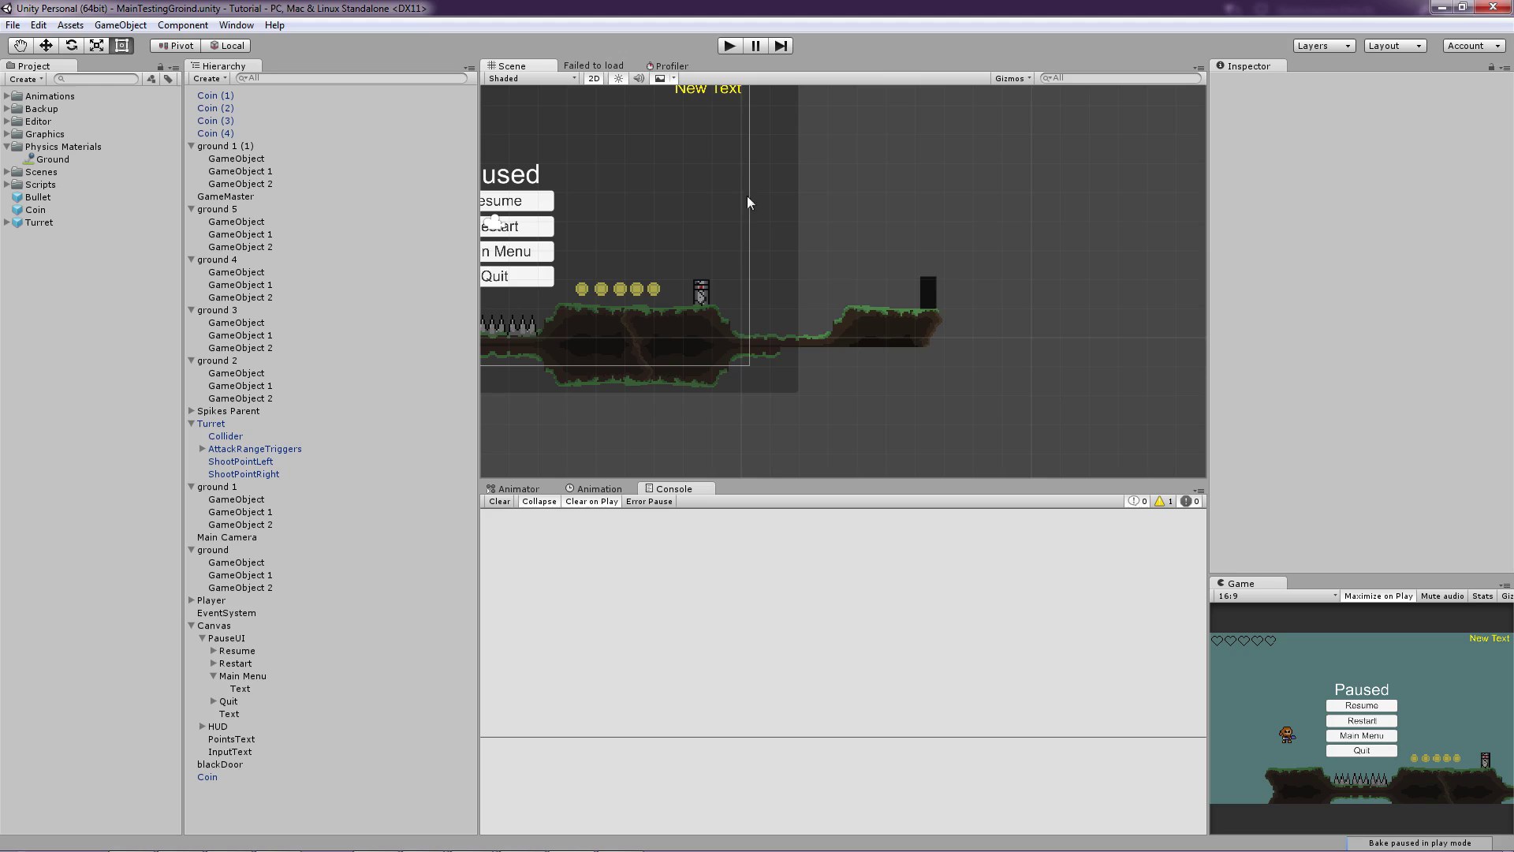
{"action": "left_click", "coordinate": [929, 292]}
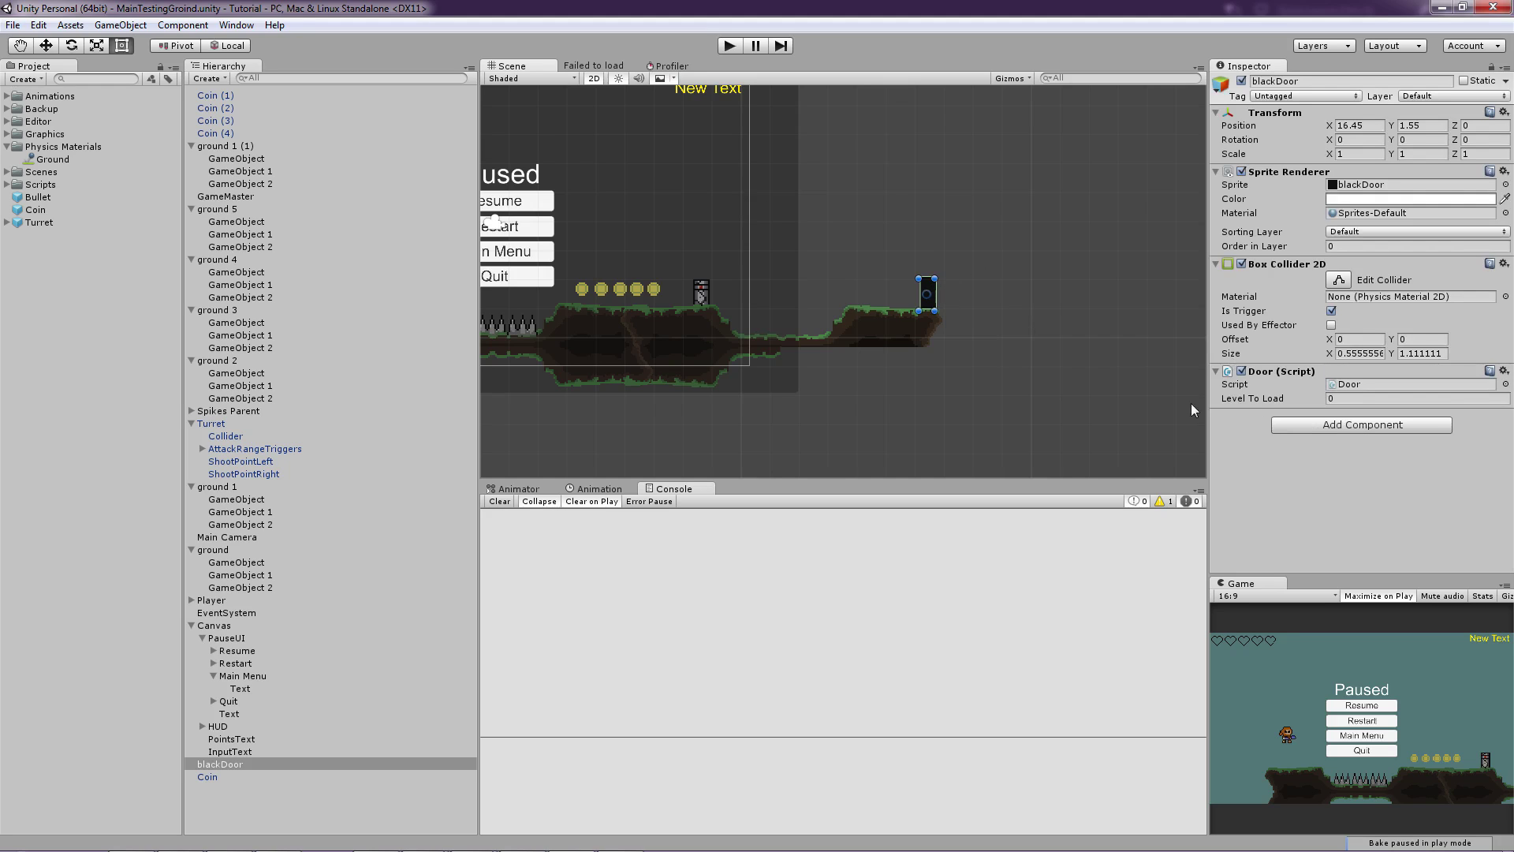
{"action": "scroll", "coordinate": [926, 281], "scroll_direction": "down", "scroll_amount": 3}
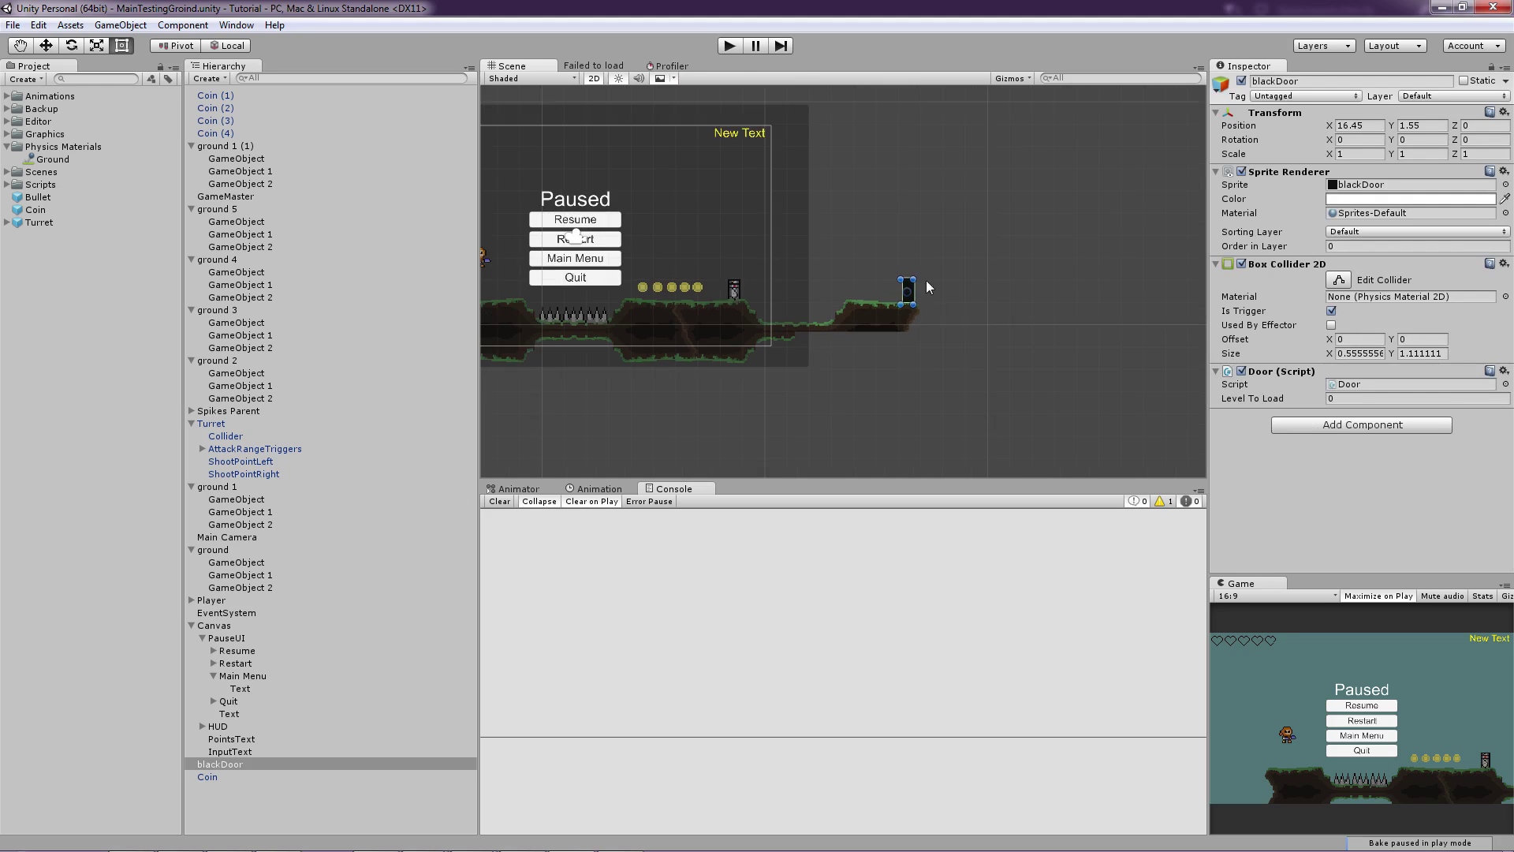
{"action": "left_click", "coordinate": [971, 291]}
{"action": "scroll", "coordinate": [934, 296], "scroll_direction": "down", "scroll_amount": 2}
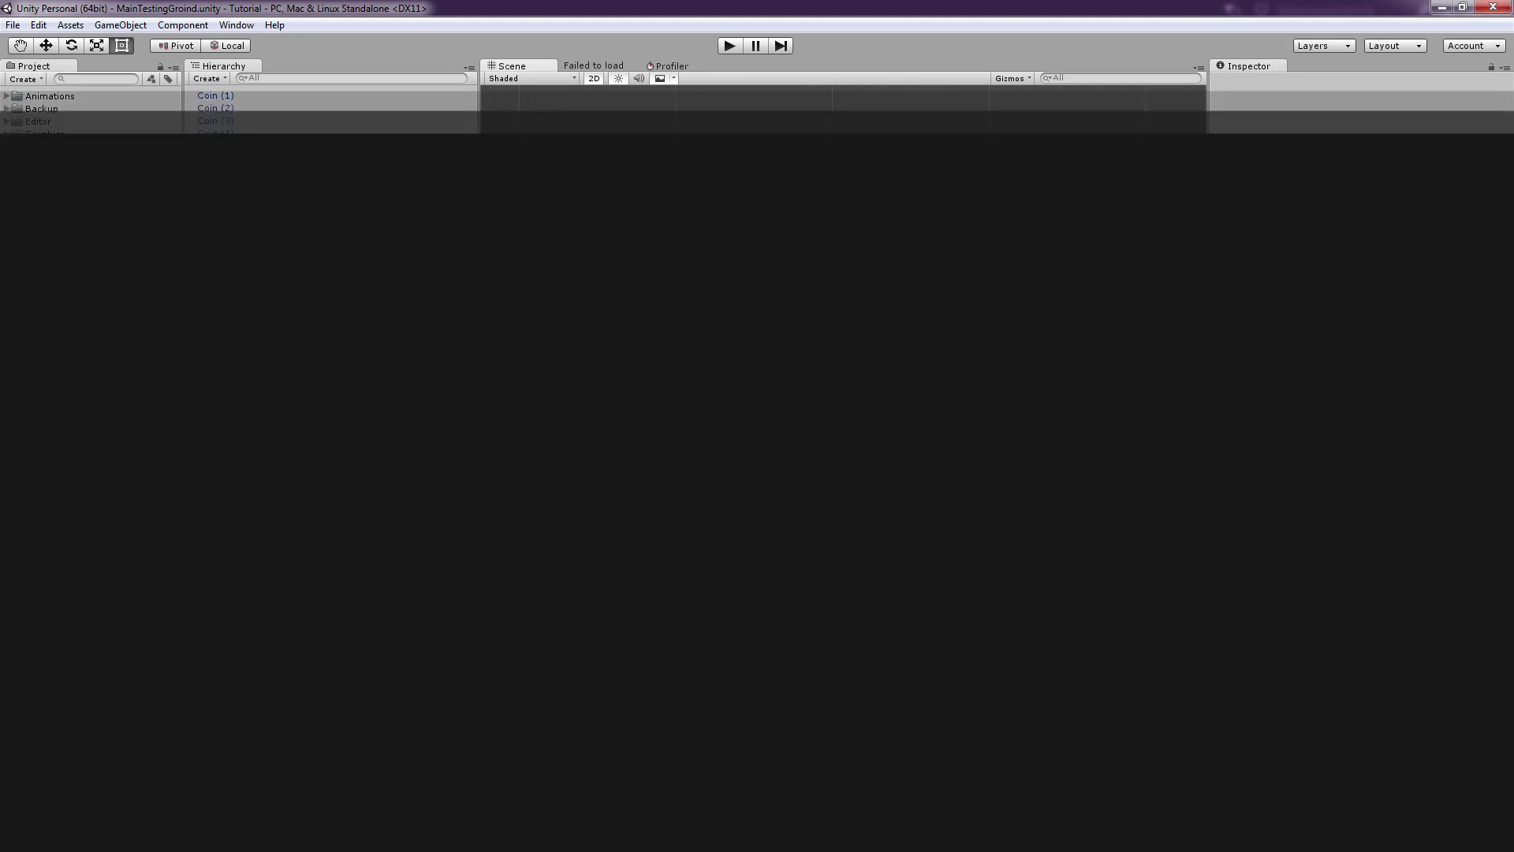